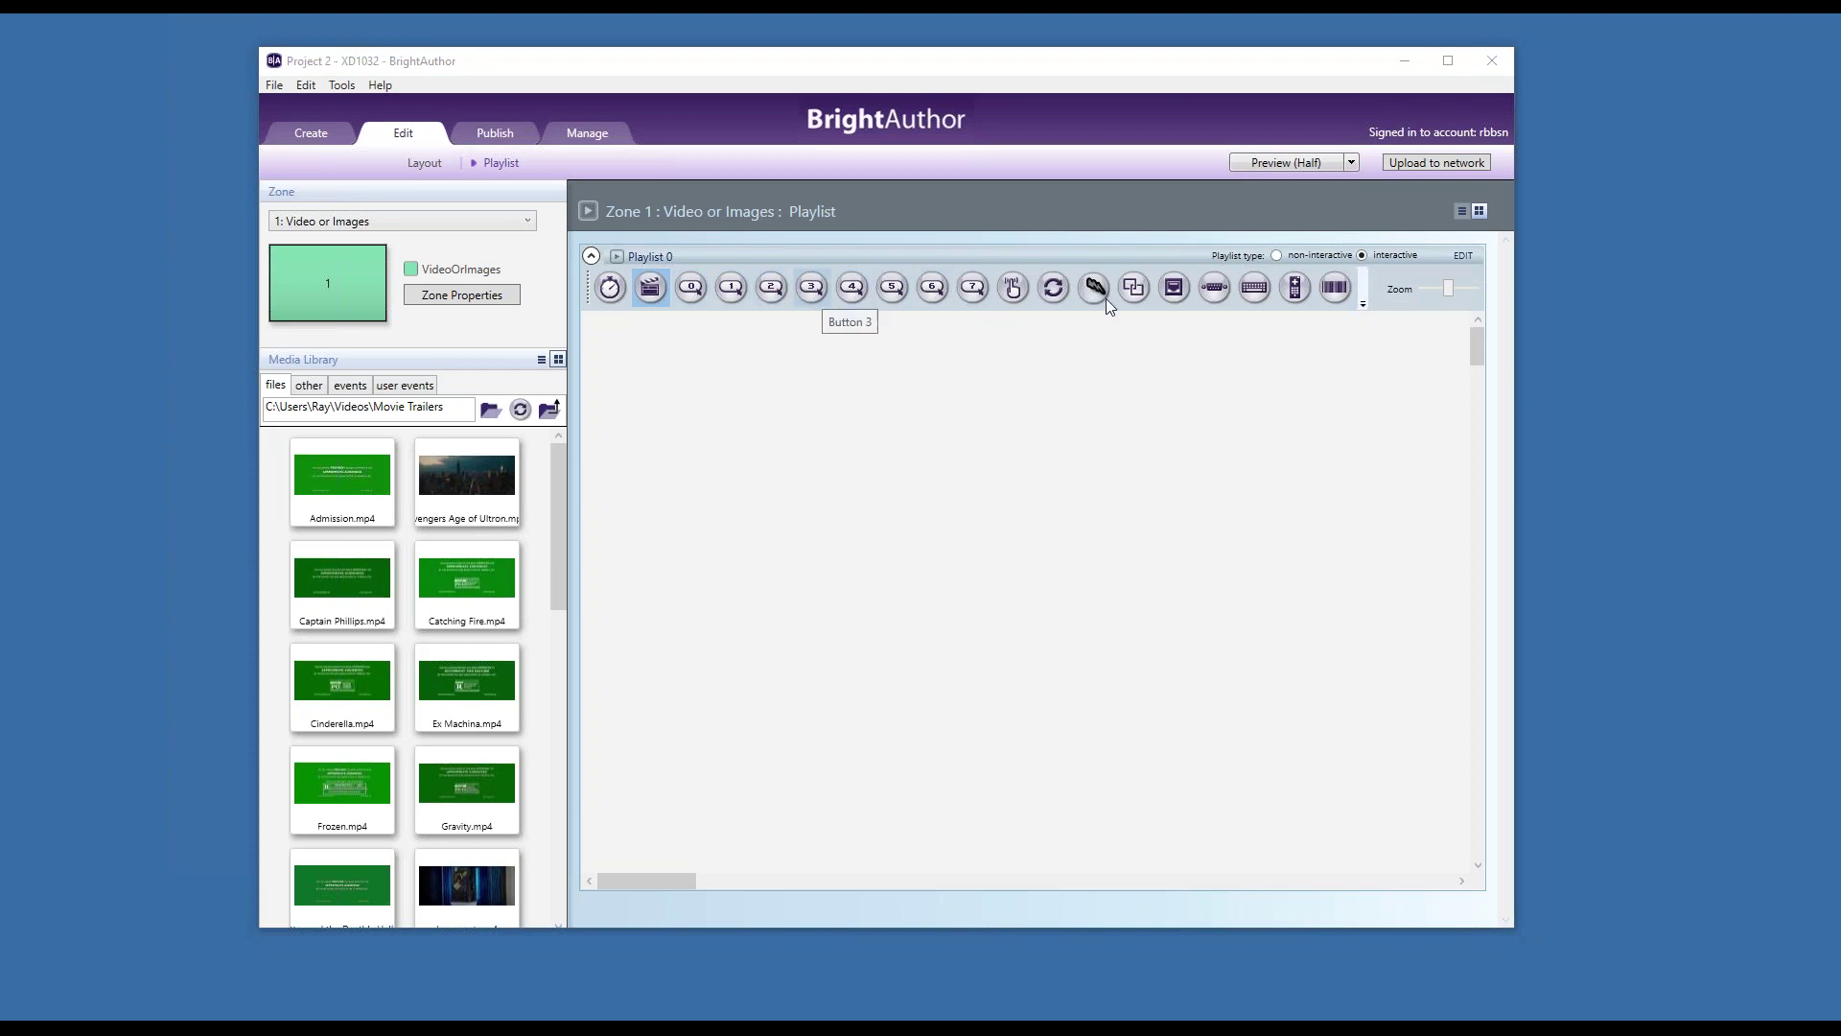
Step: Hide the Button 0–7 events from the event choice list
click(1362, 305)
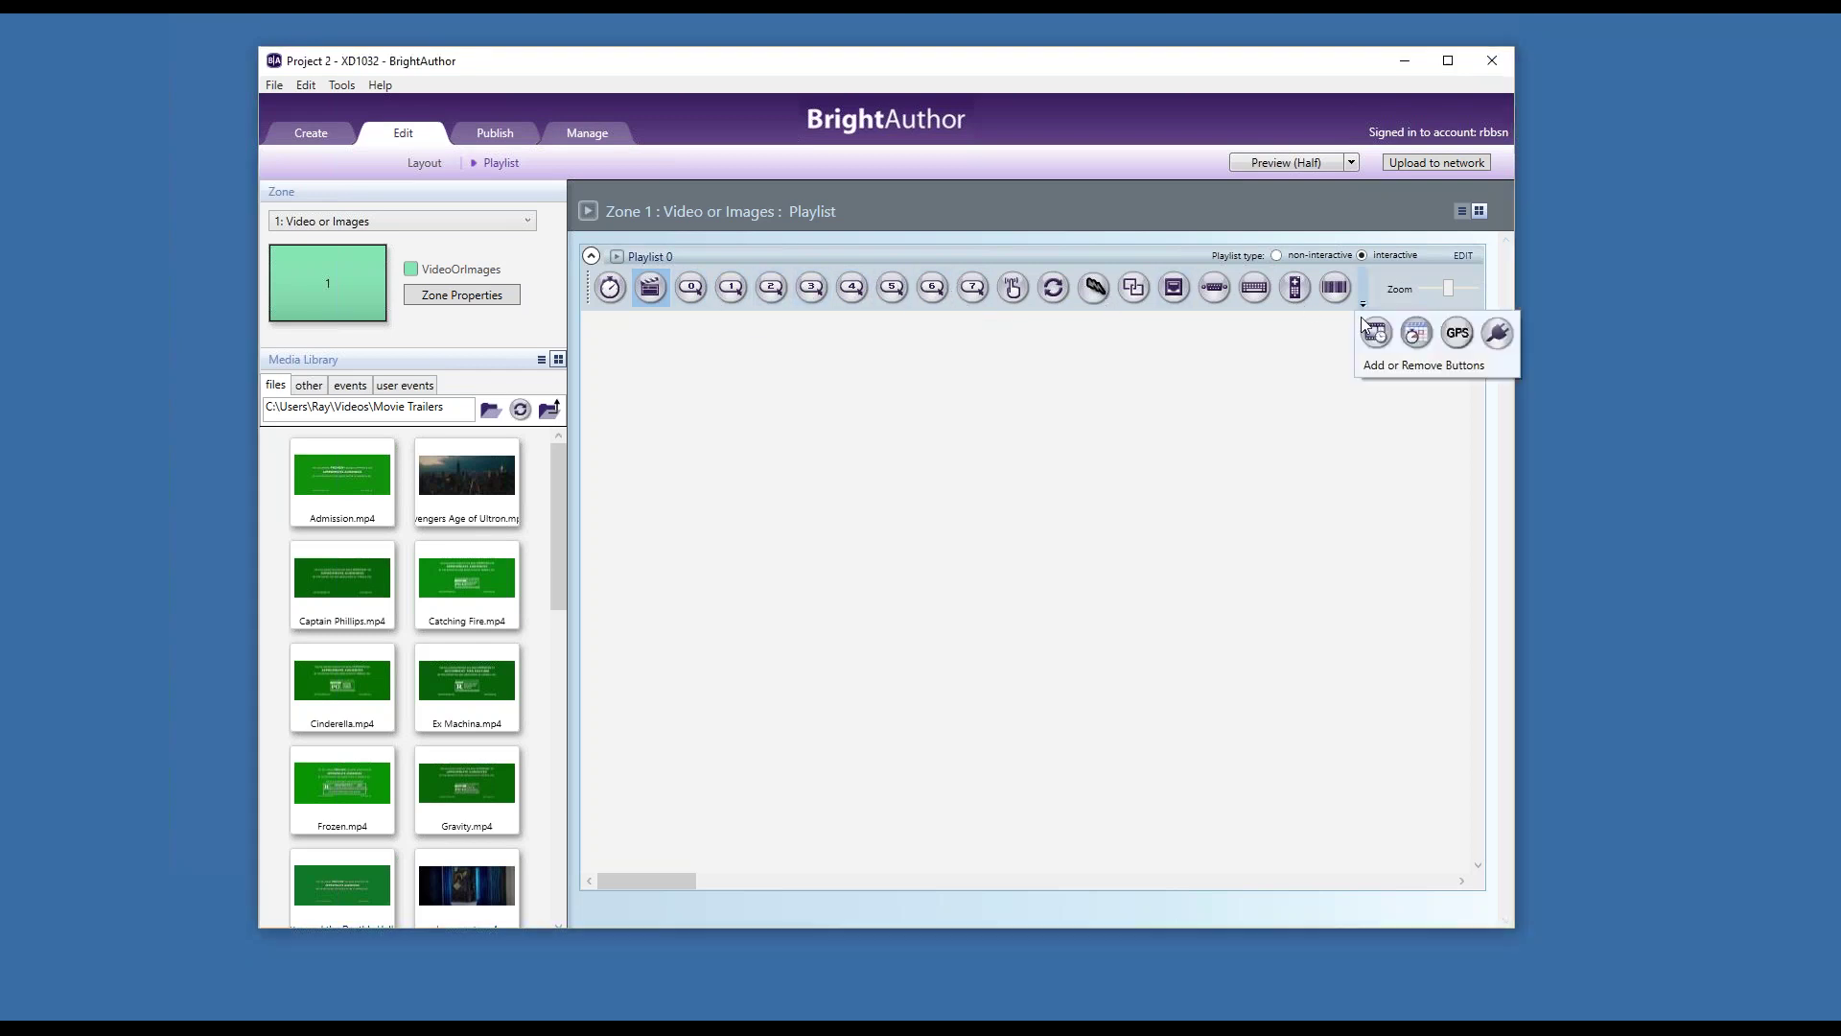
mouse_move(1401, 364)
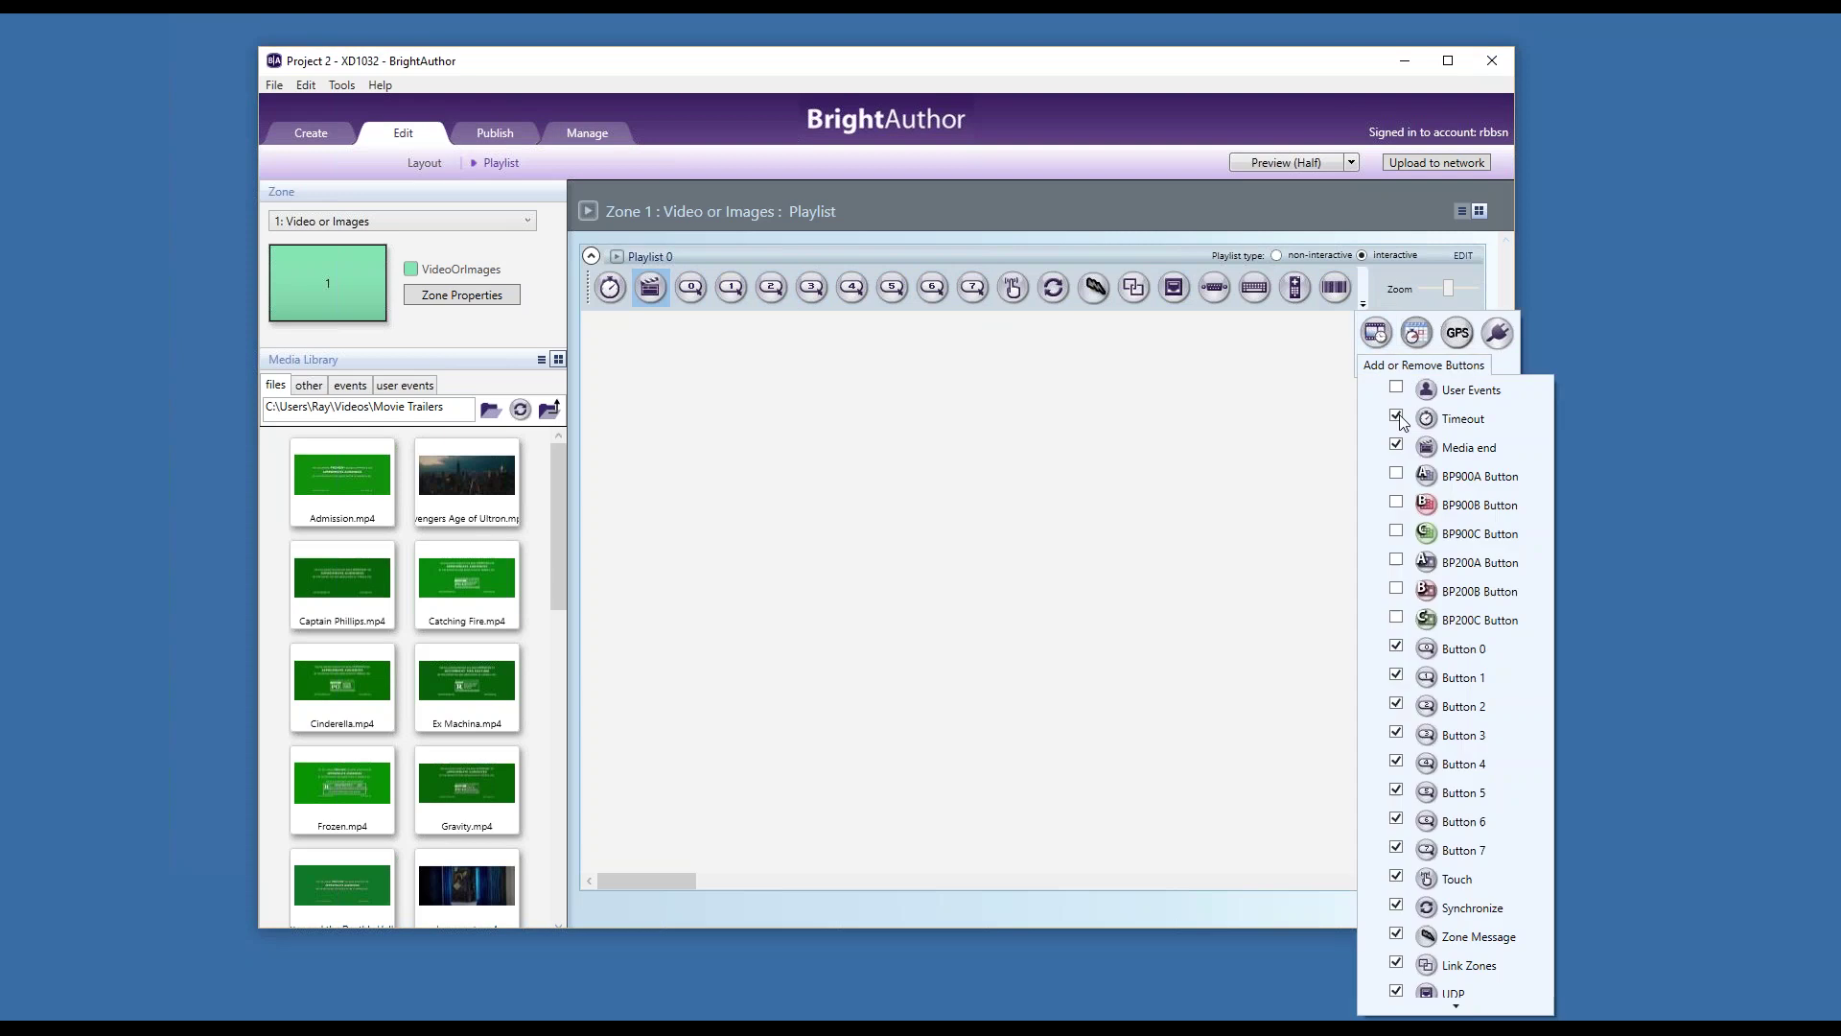
click(1396, 646)
click(1396, 675)
click(1396, 704)
click(1396, 733)
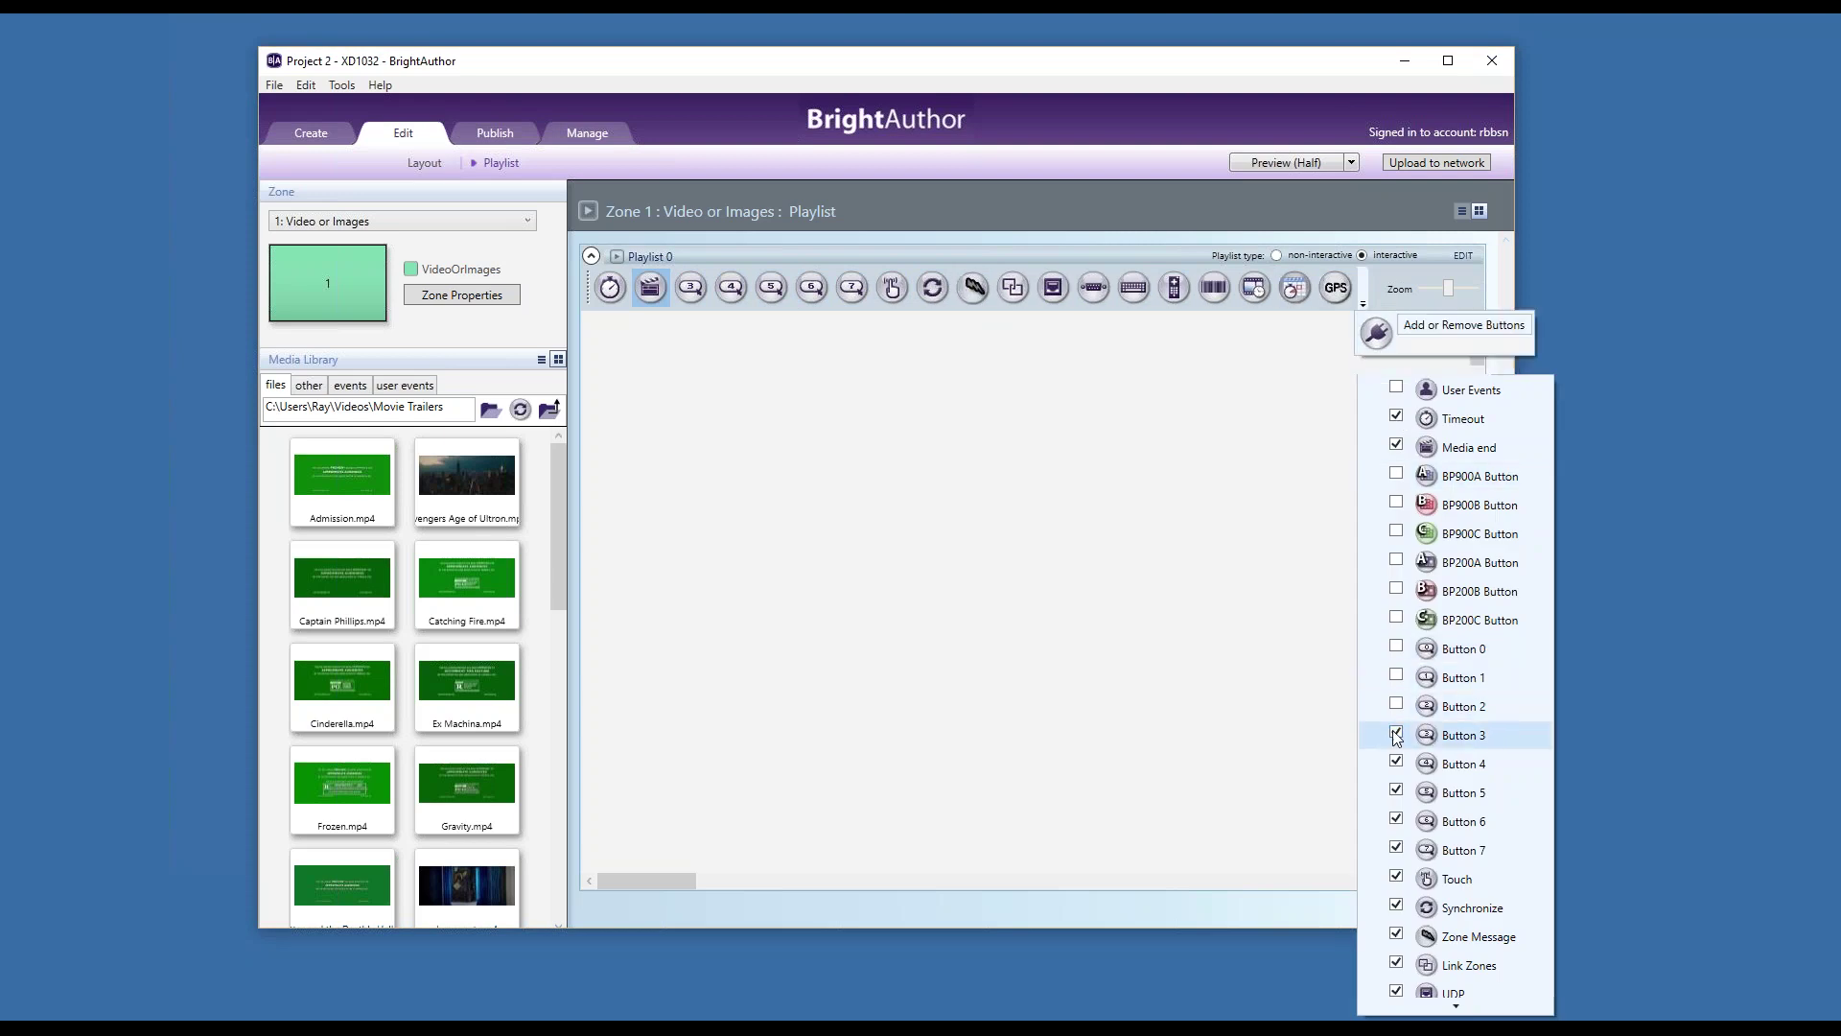
click(1396, 761)
click(1396, 792)
click(1396, 818)
click(1397, 845)
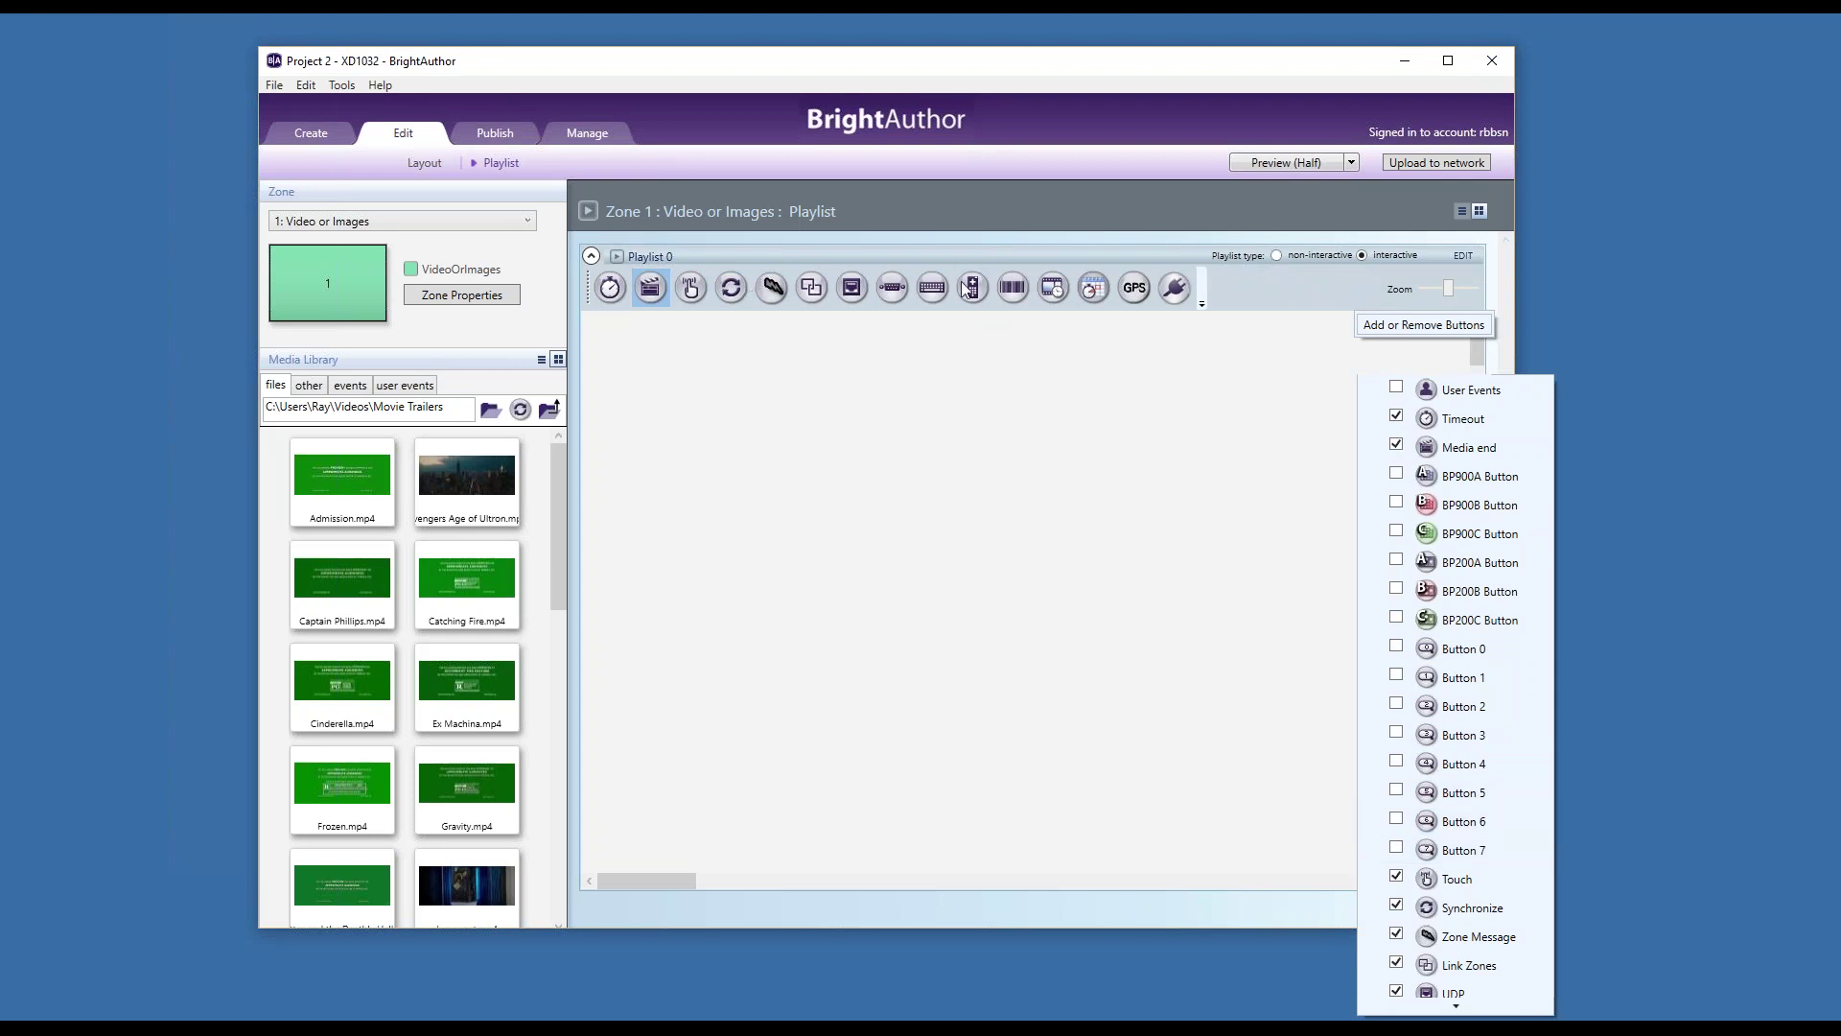
Step: Make the Button 0–7 events available again and close the event list
click(1396, 647)
click(1396, 675)
click(1396, 704)
click(1396, 732)
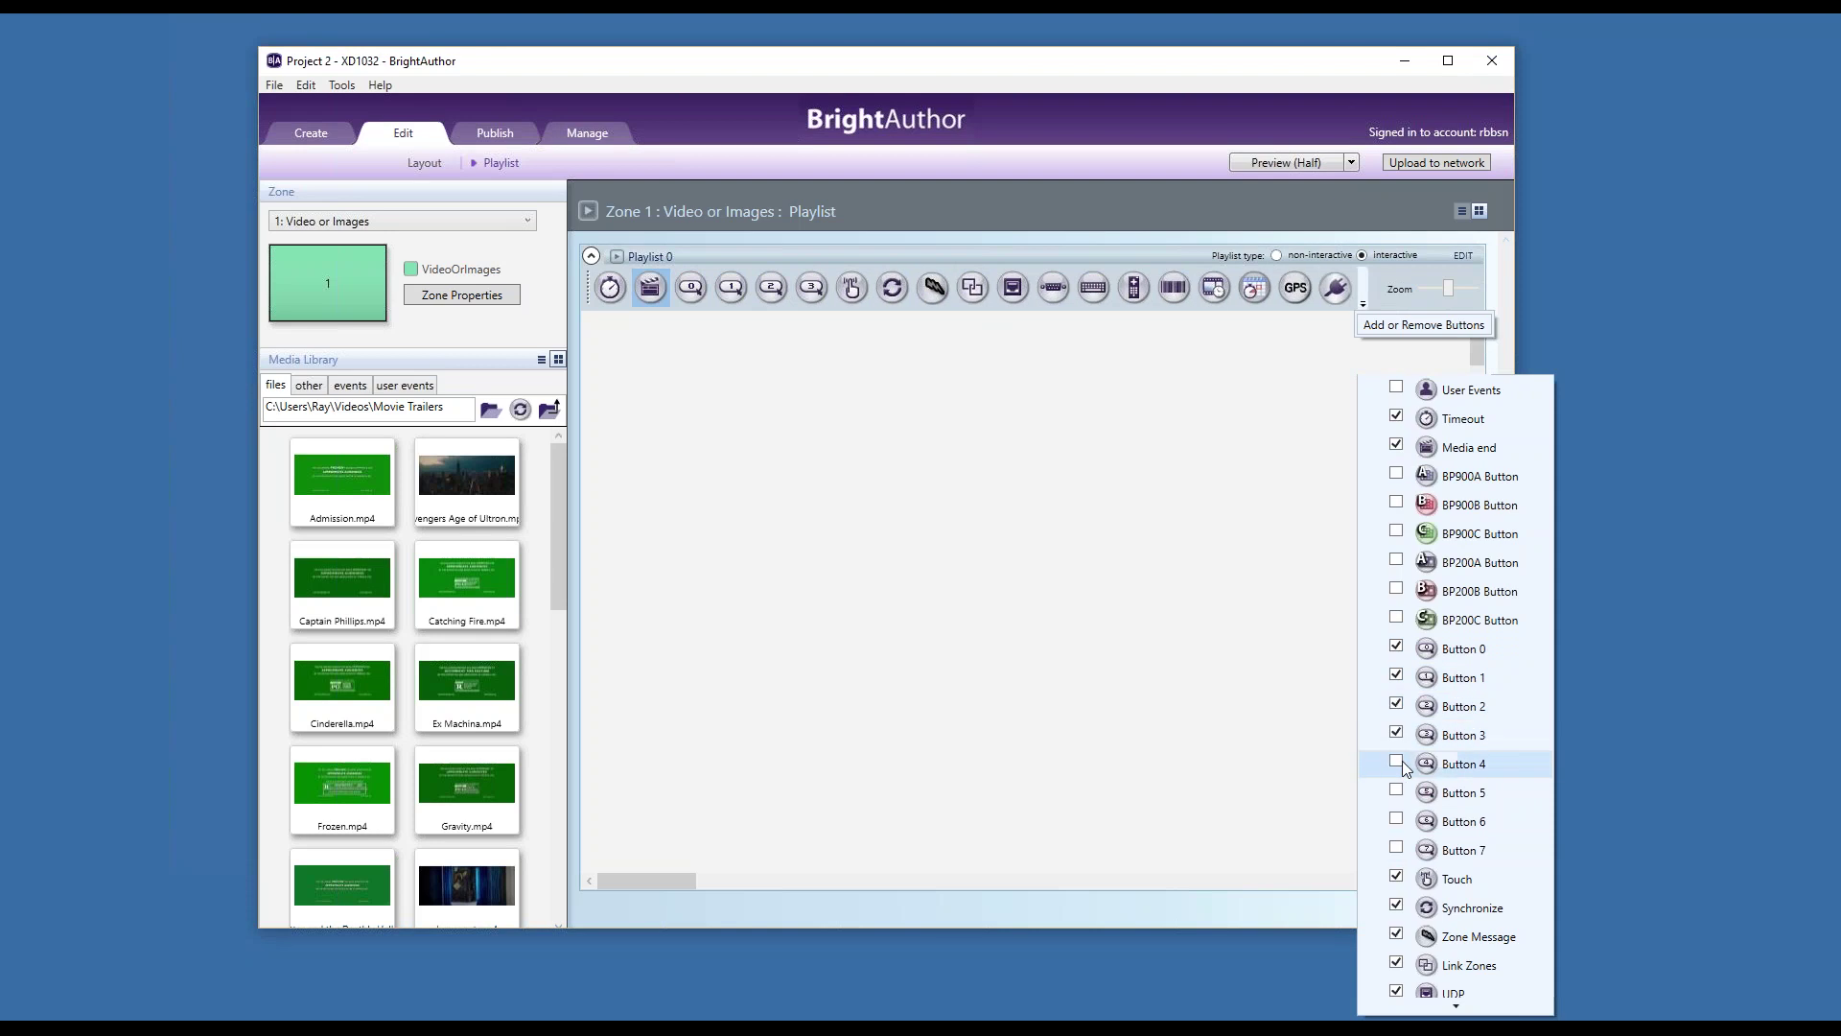
click(1398, 761)
click(1396, 790)
click(1396, 819)
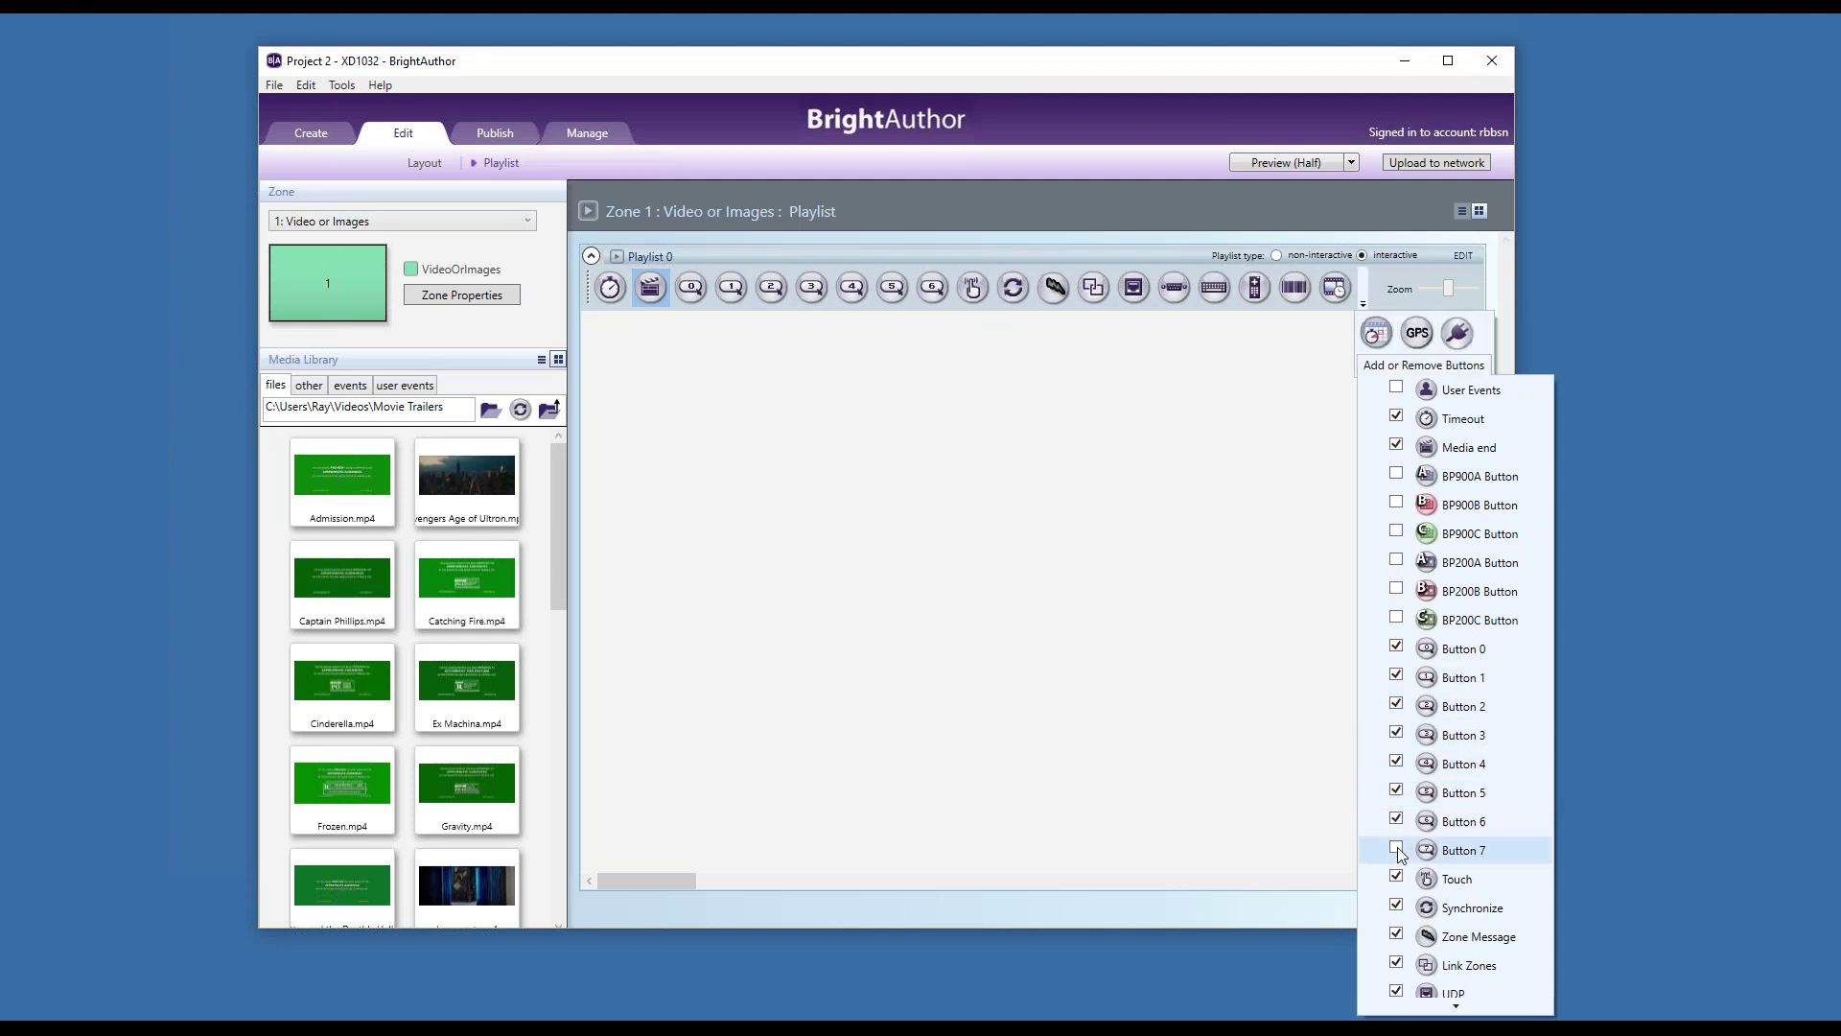
click(1396, 848)
click(1170, 532)
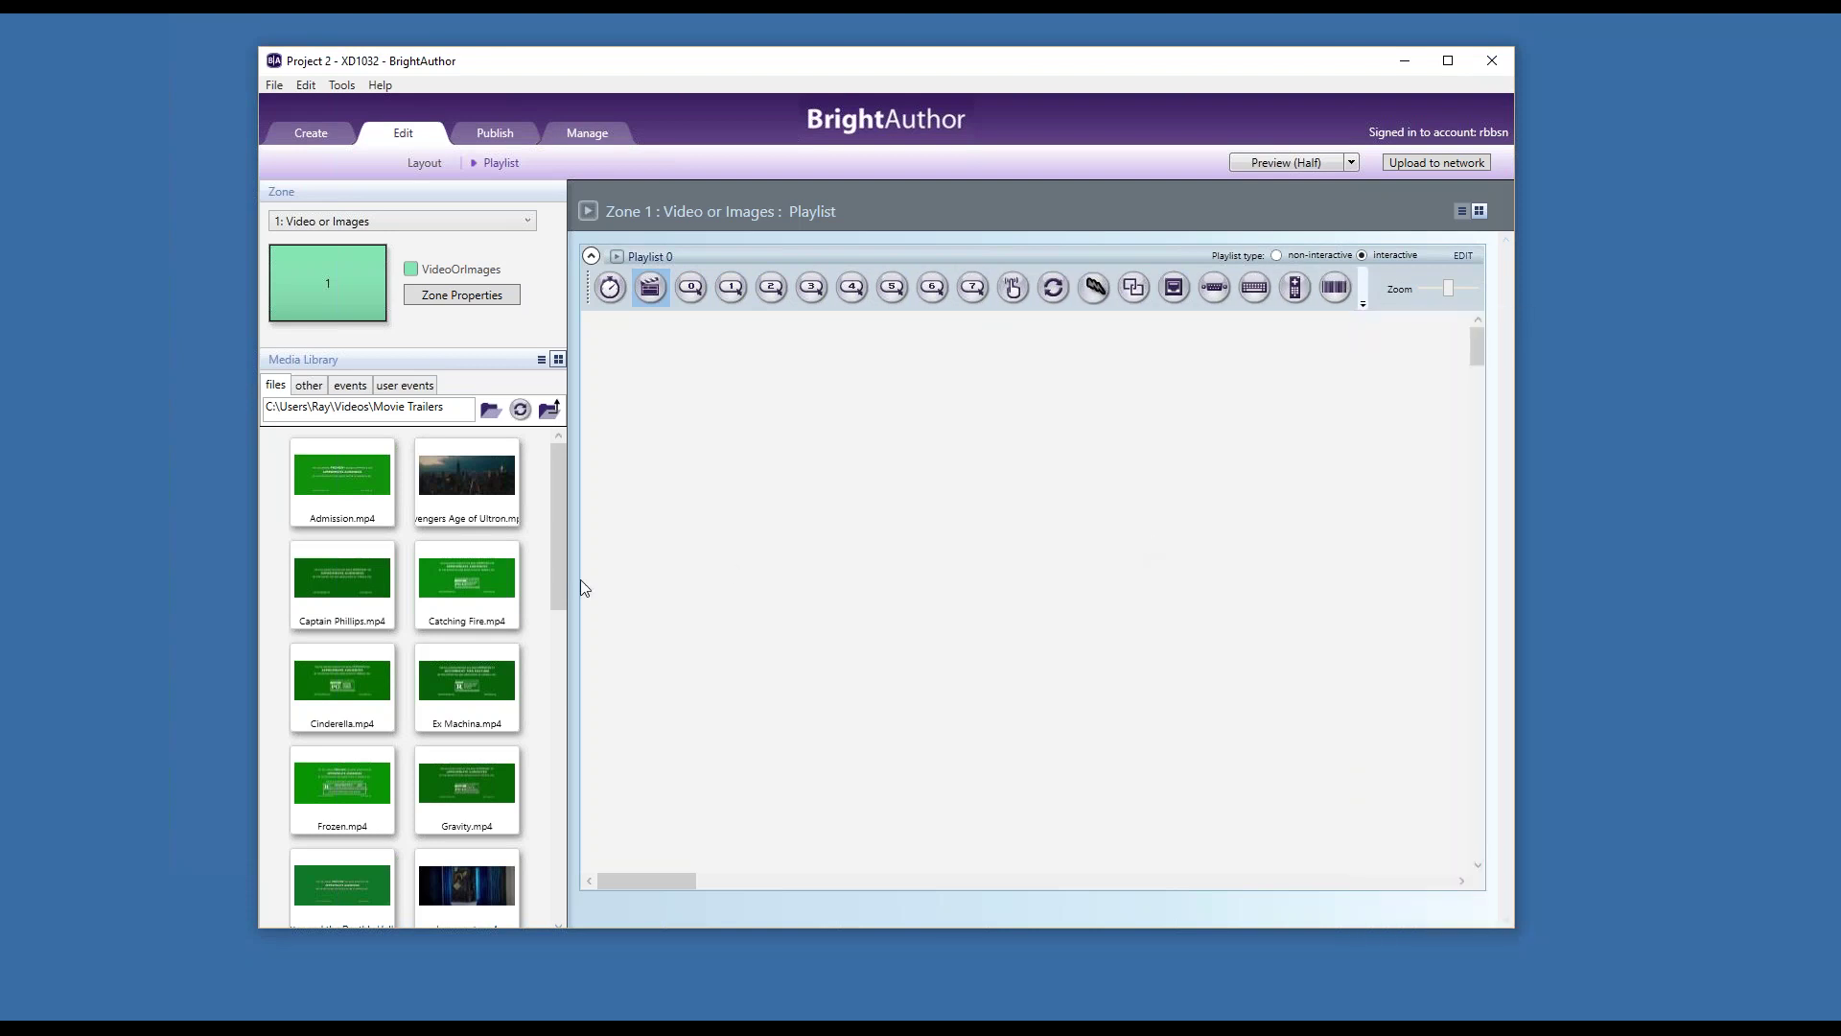
Step: Add Menu.png, Admission.mp4, Captain Phillips.mp4 and Catching Fire.mp4 to the playlist canvas
drag(560, 526, 1017, 369)
click(467, 710)
drag(552, 554, 520, 443)
click(342, 477)
drag(342, 477, 876, 507)
click(342, 580)
drag(343, 580, 1037, 561)
click(466, 580)
drag(467, 580, 1195, 592)
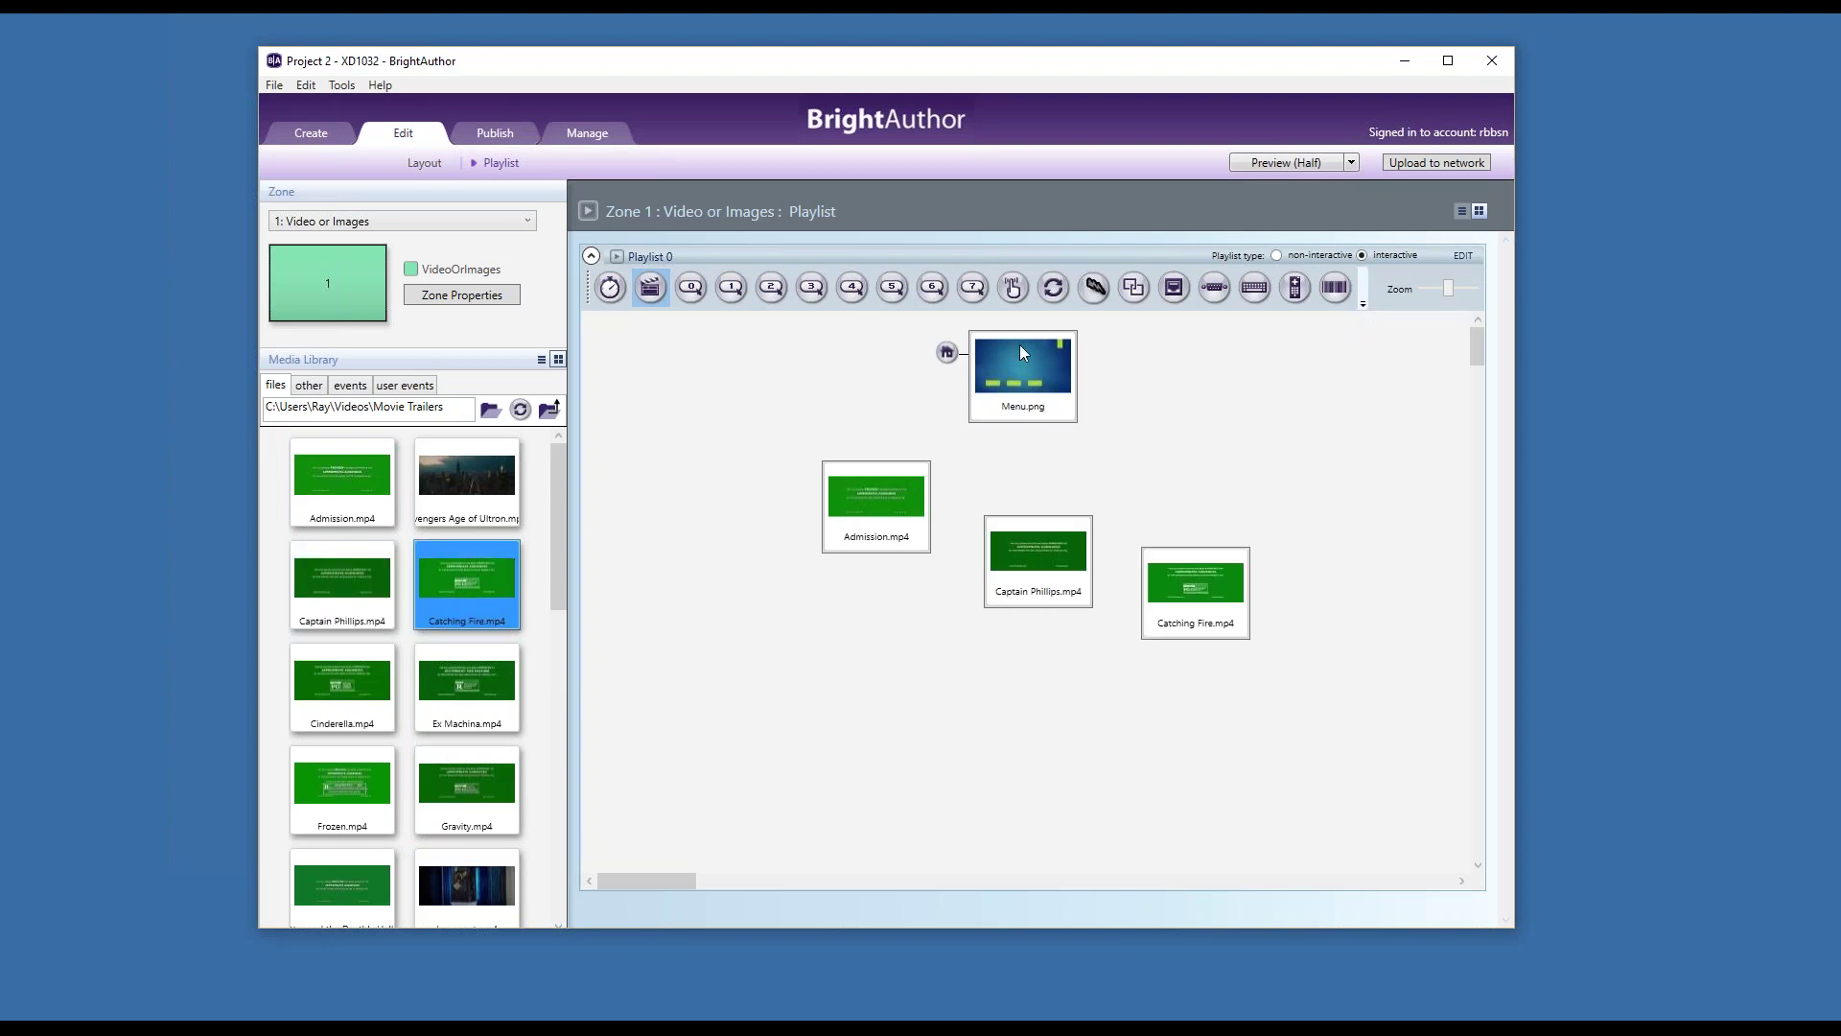
Step: Position Menu.png on top with the three video states lined up beneath it
drag(1033, 357, 1034, 362)
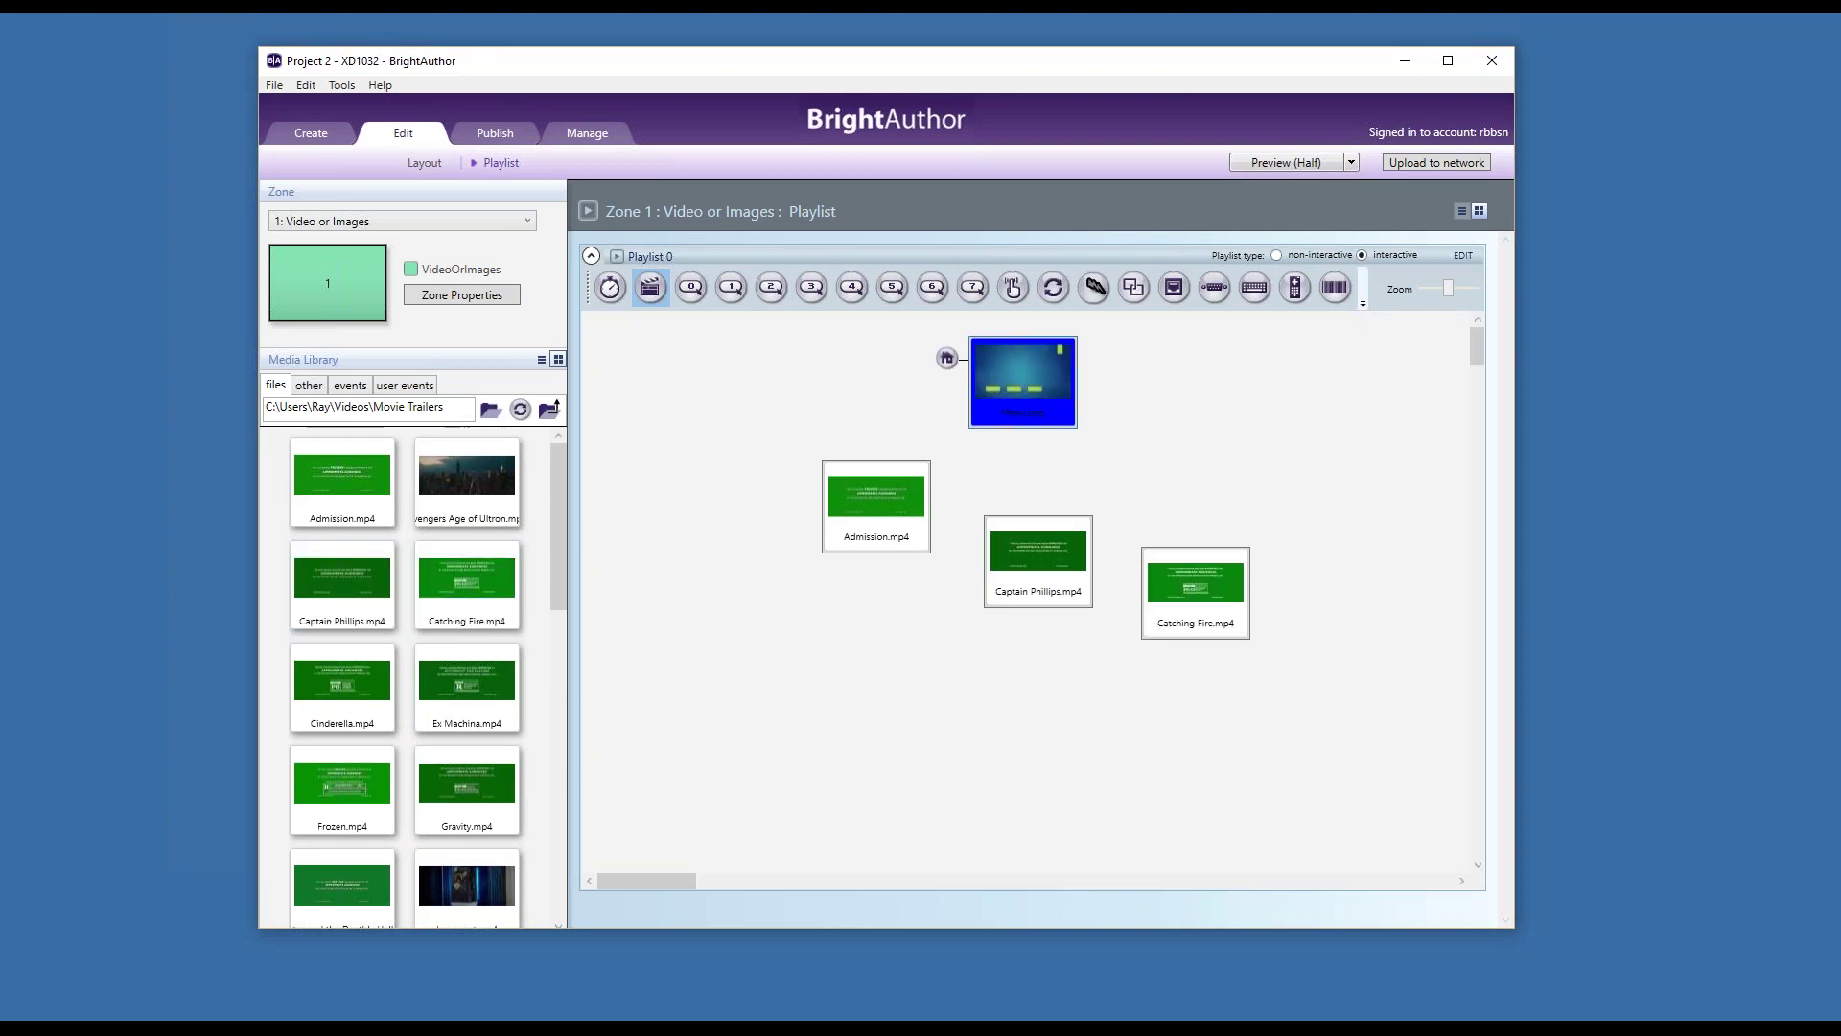
drag(875, 499, 810, 575)
drag(1026, 570, 1016, 573)
drag(1213, 599, 1259, 575)
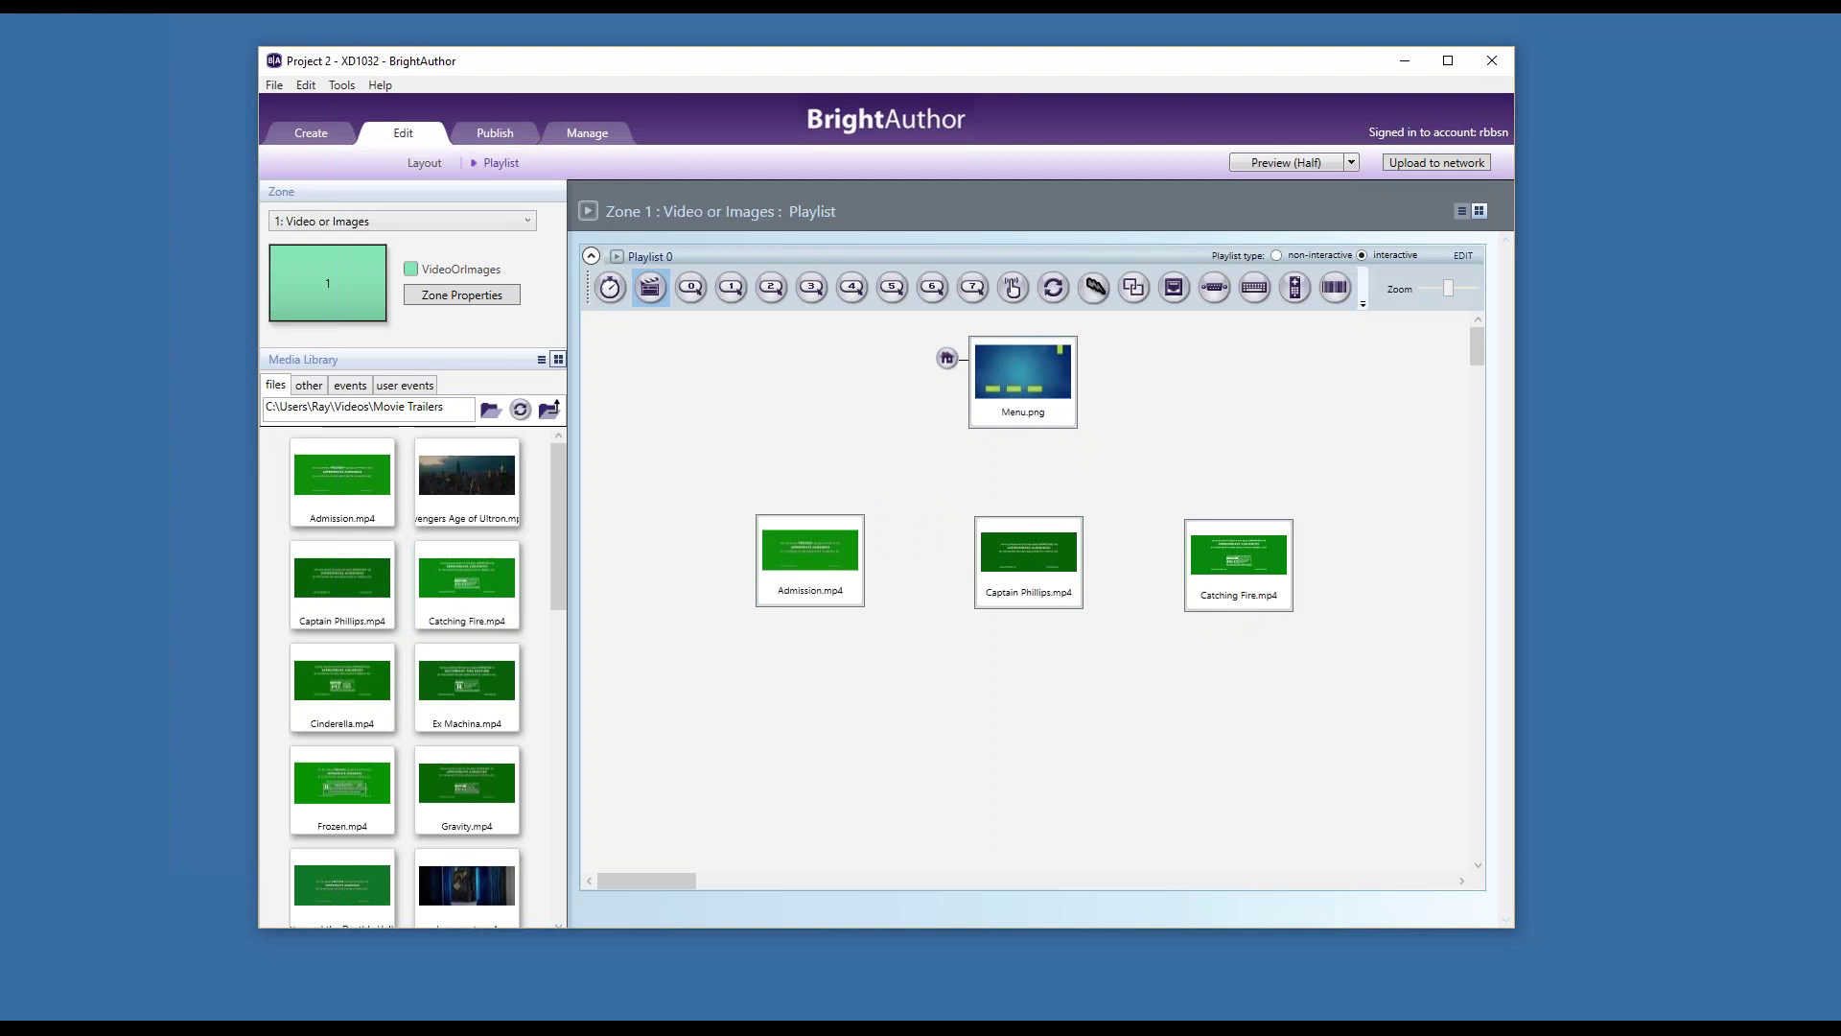
Step: Check each state and nudge Catching Fire.mp4 slightly right
click(1029, 384)
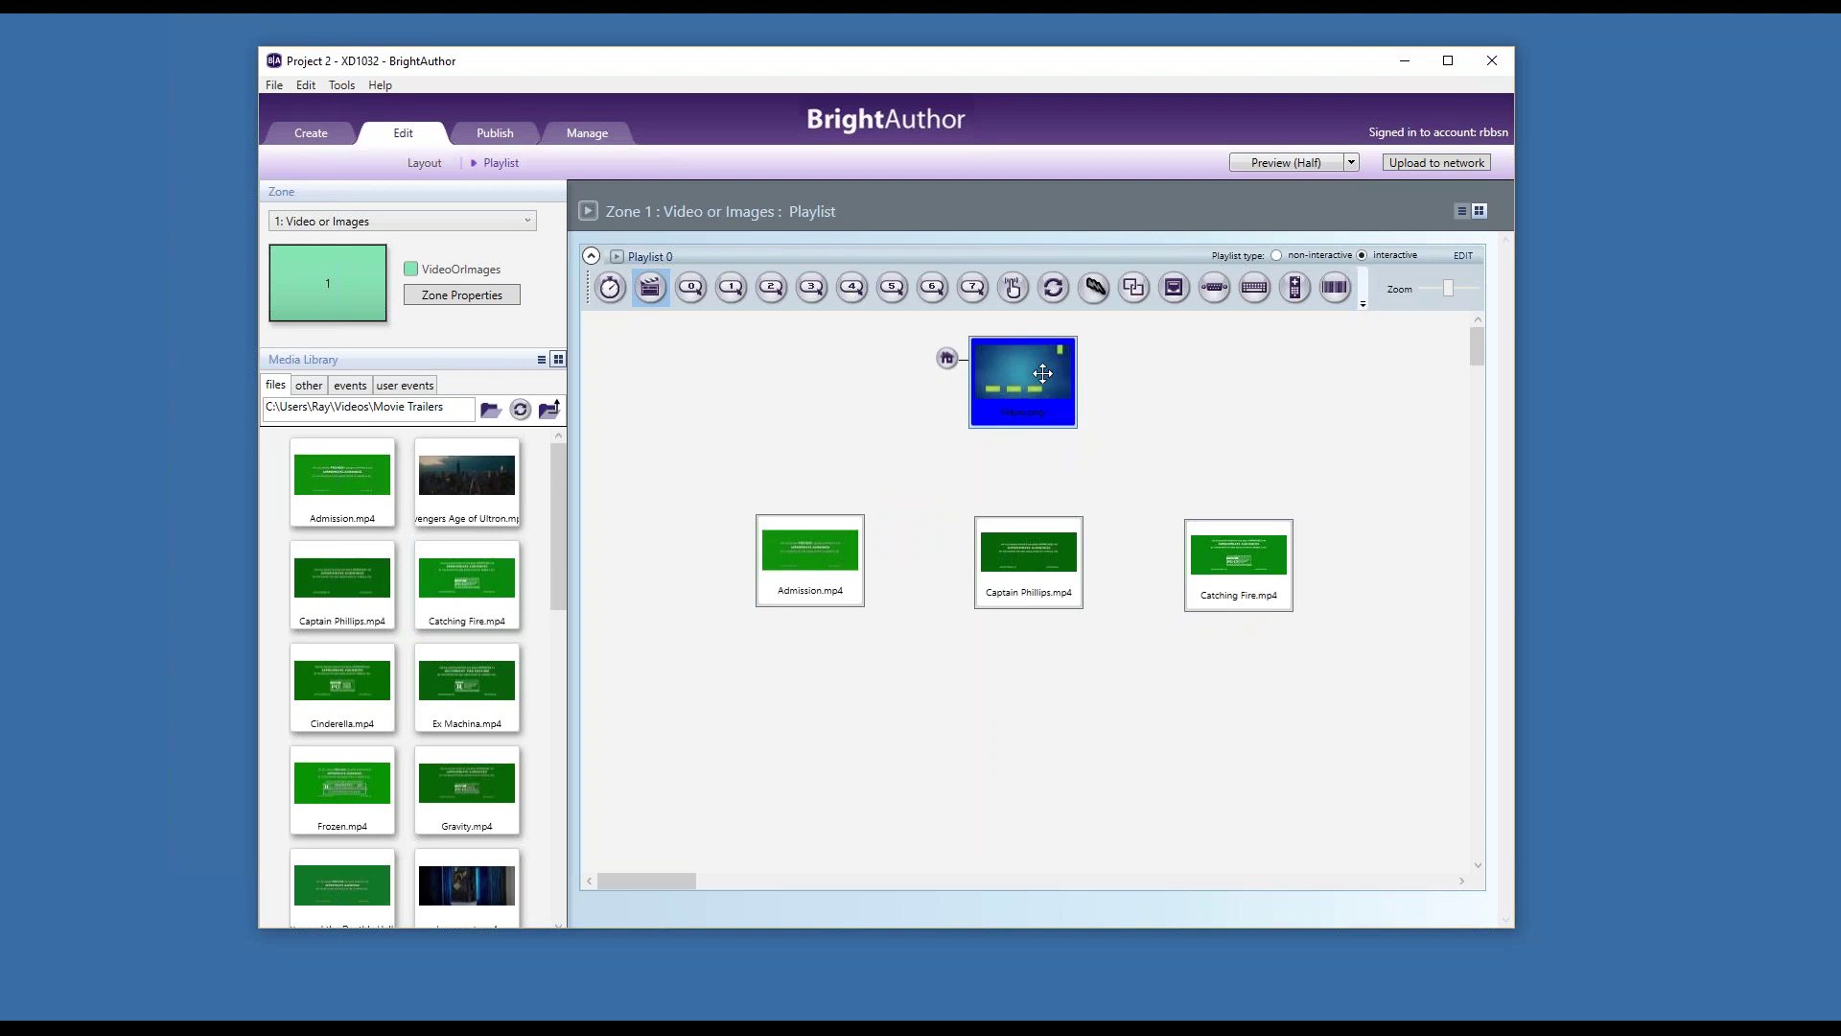
click(810, 560)
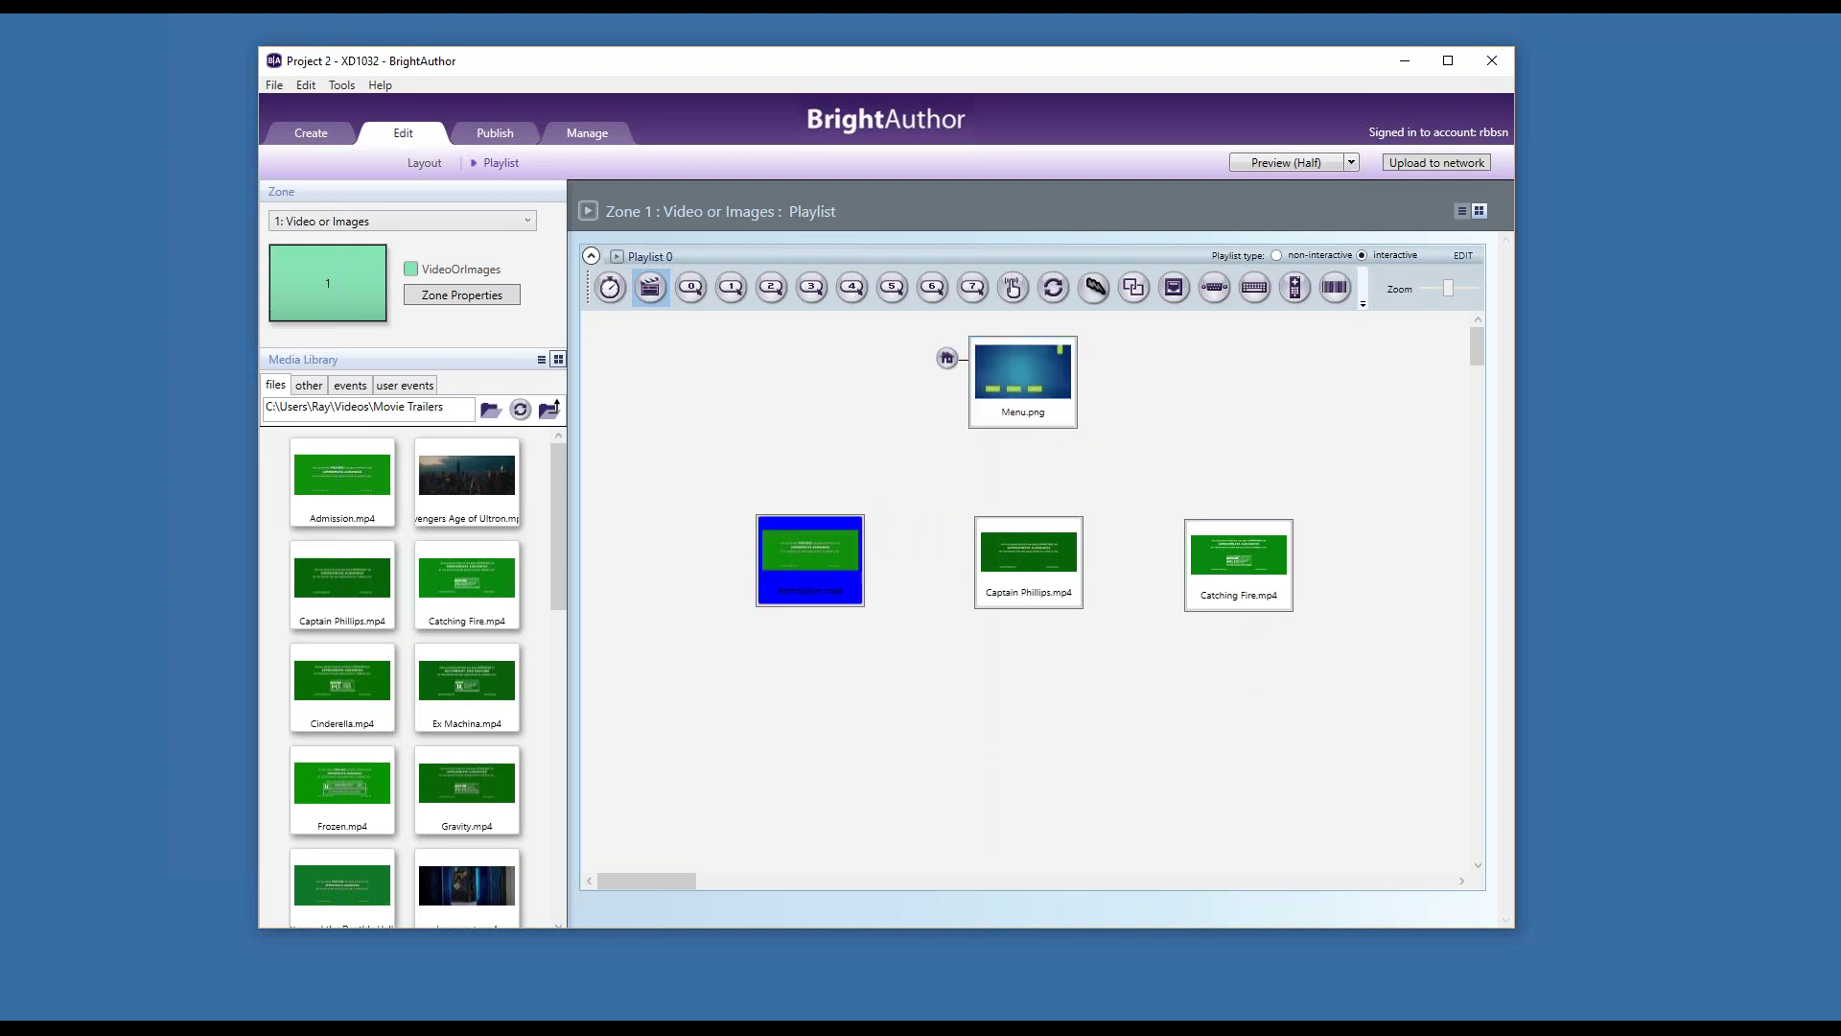
click(1029, 562)
click(1238, 565)
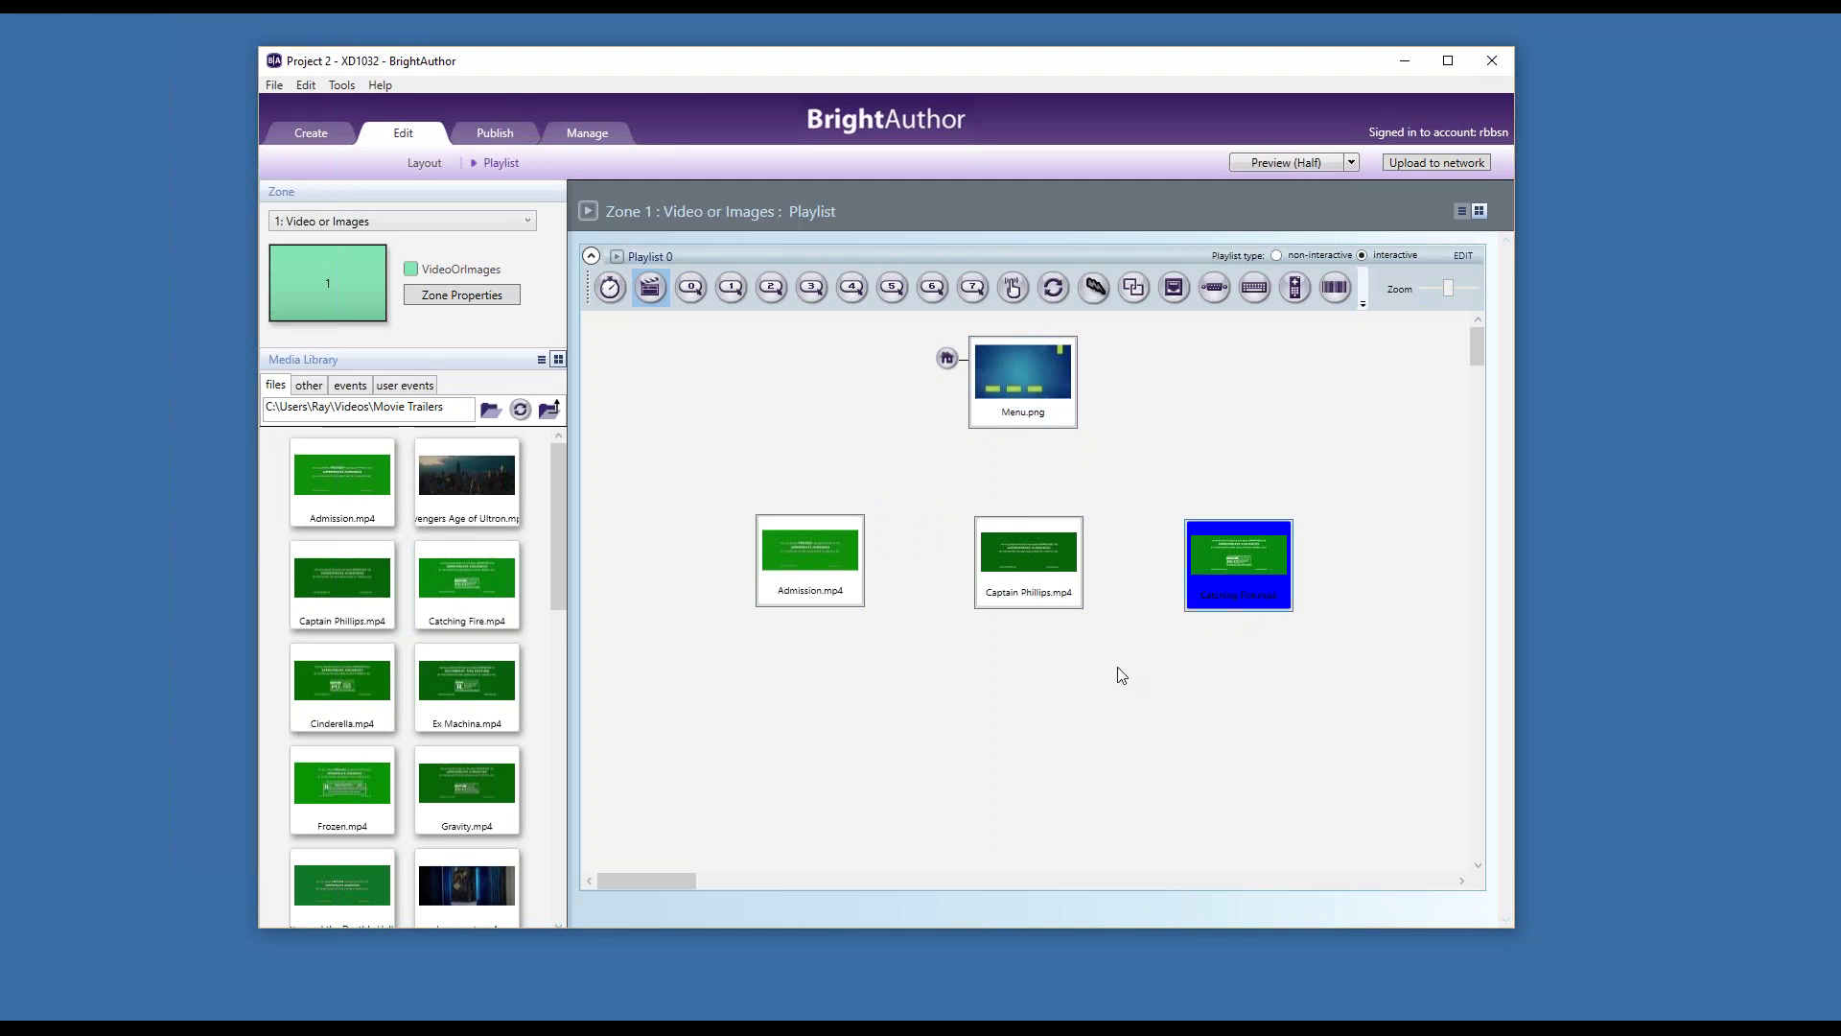
drag(1184, 567, 1190, 565)
click(821, 551)
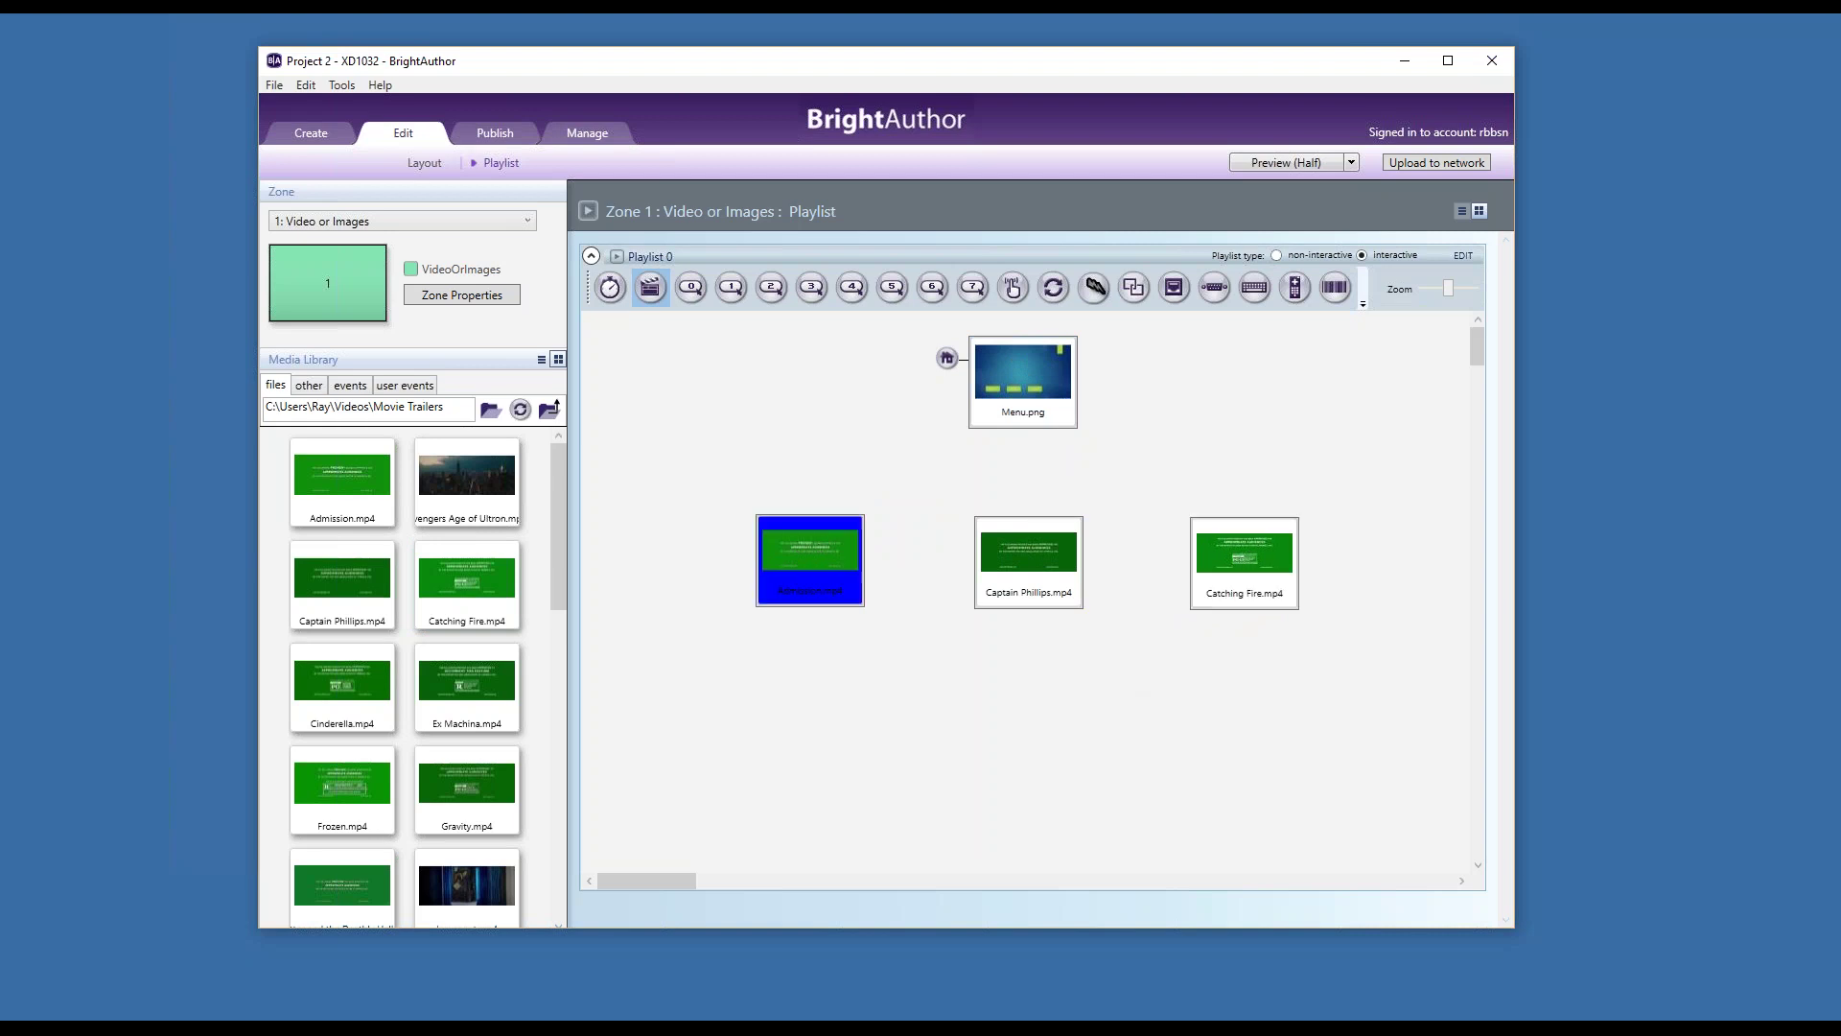
click(1017, 560)
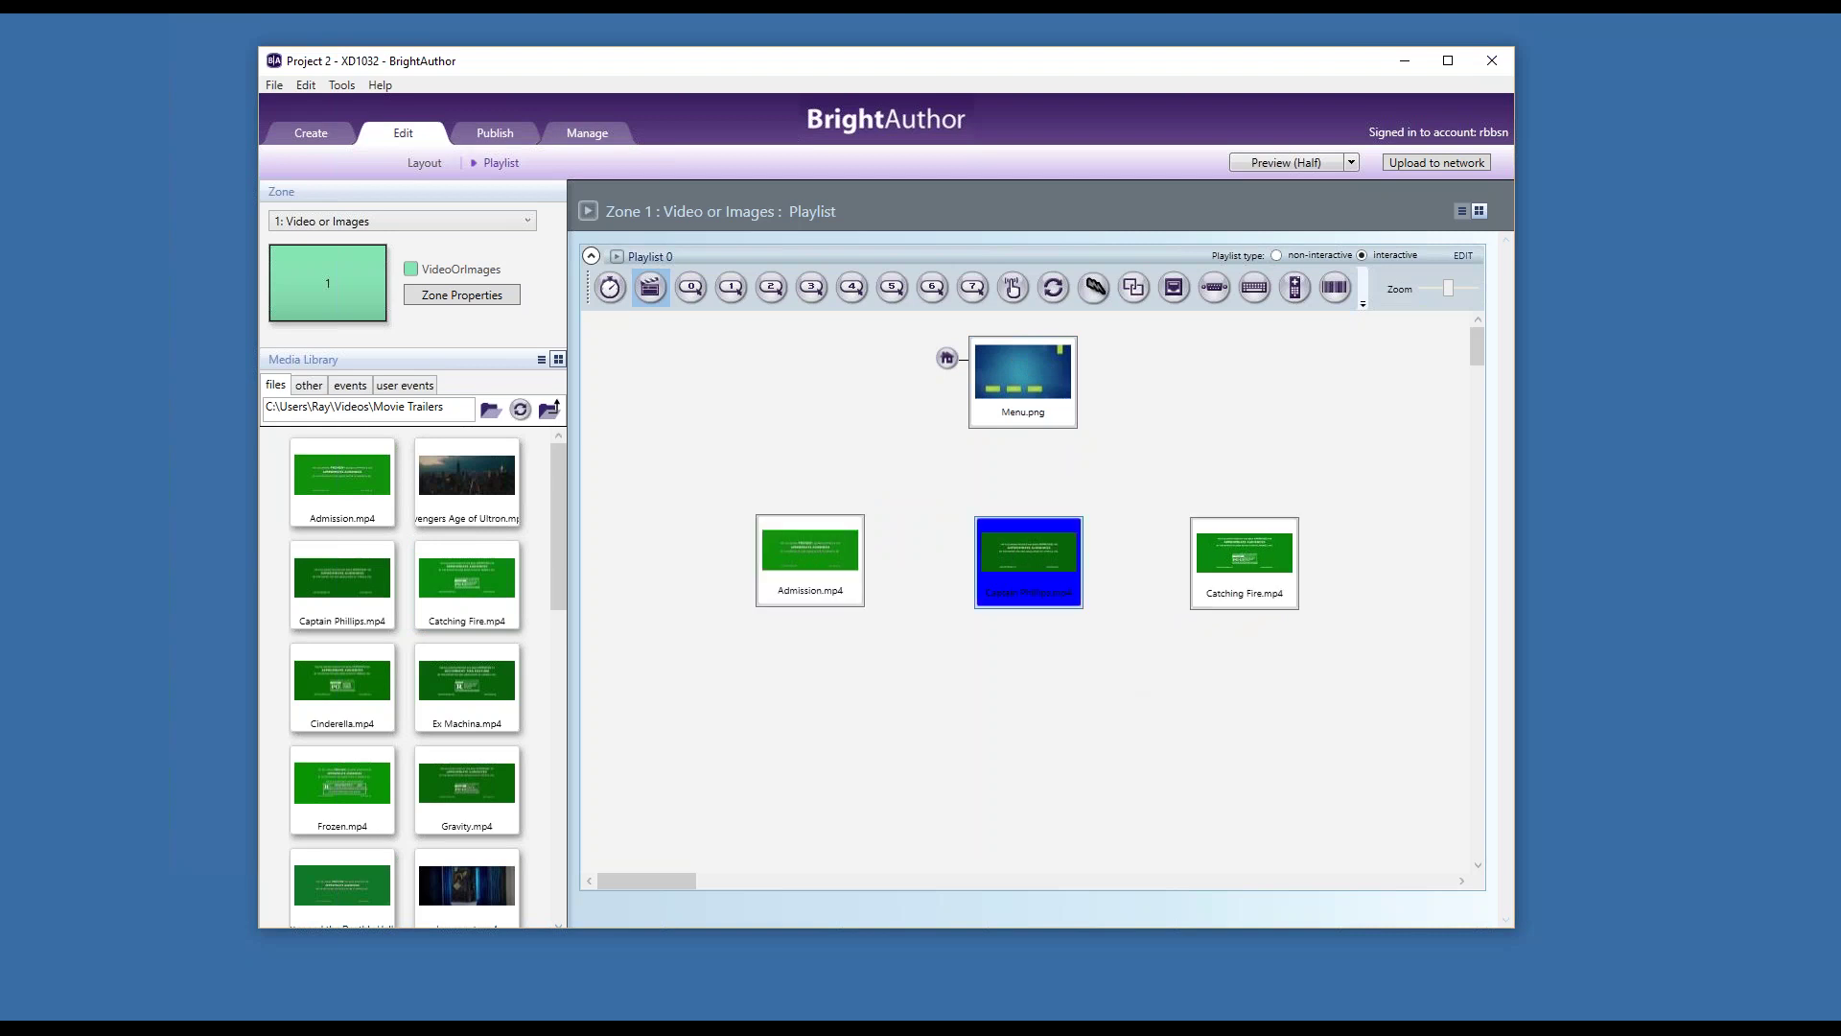
click(1233, 560)
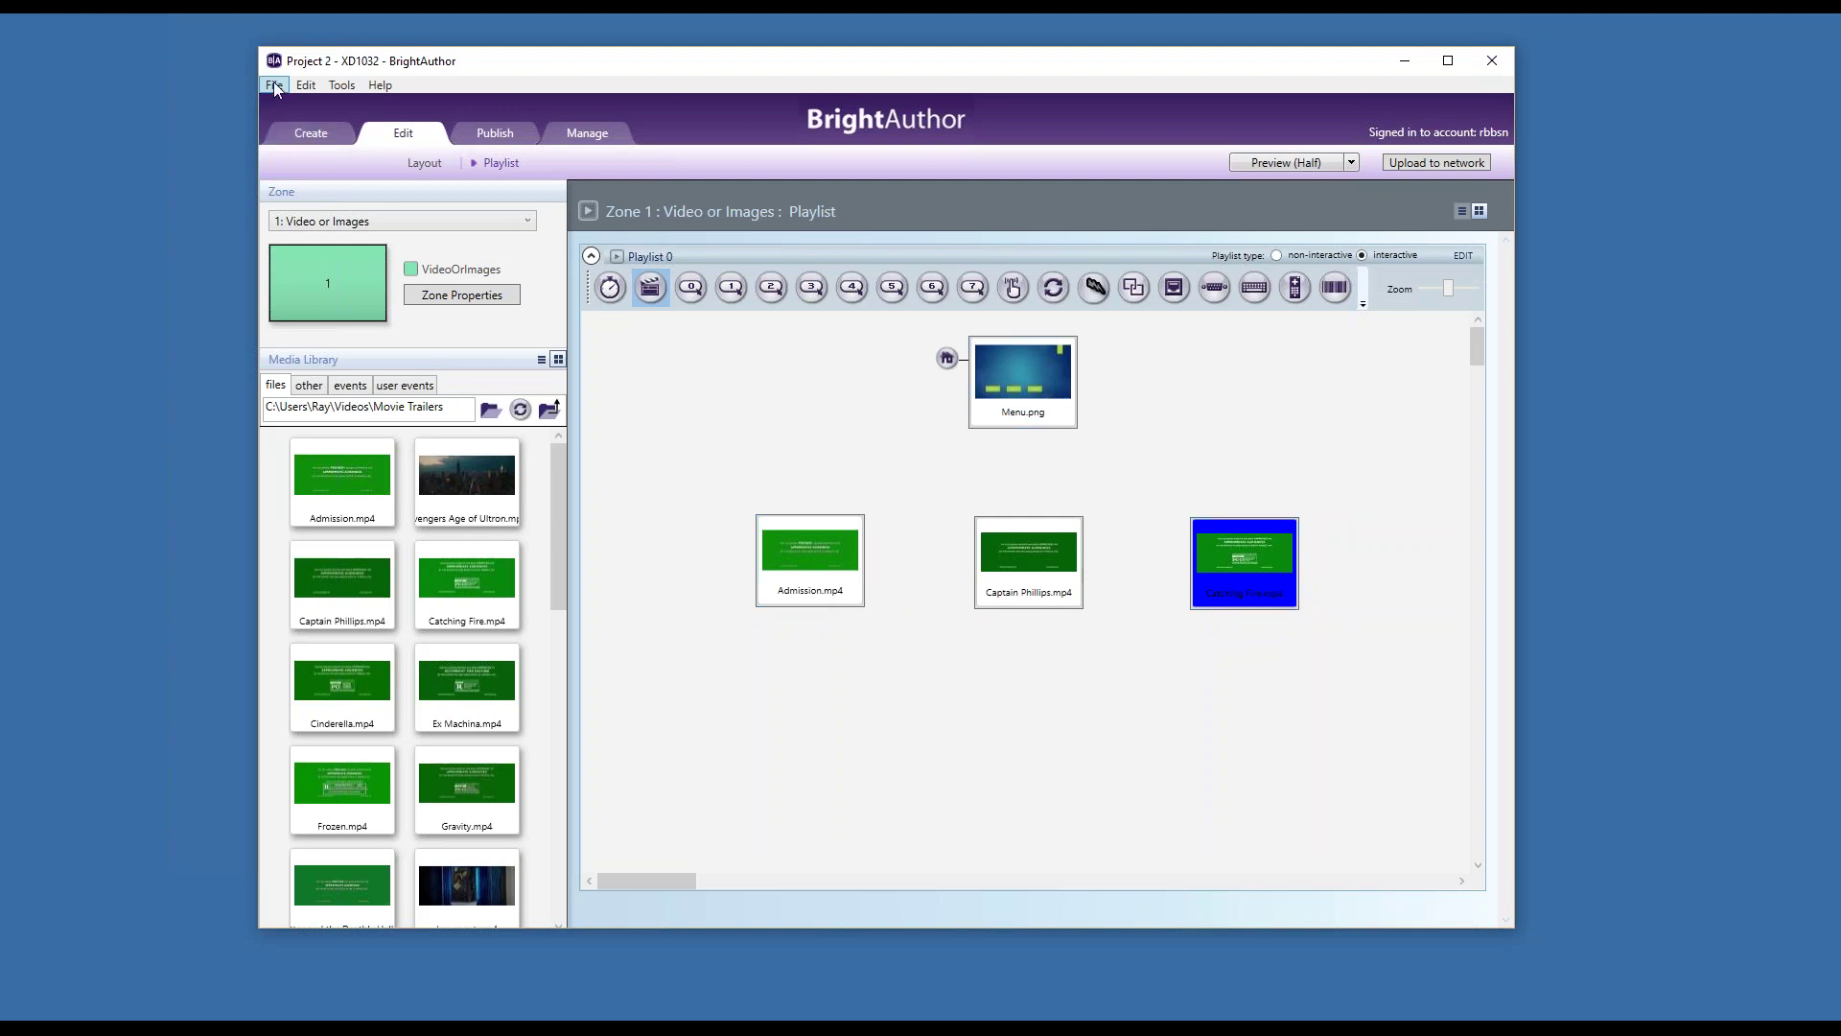
Step: Select the Button 0 event icon in the playlist toolbar
click(690, 287)
Step: Link Menu.png to Admission.mp4, Captain Phillips.mp4 and Catching Fire.mp4 on Buttons 0, 1 and 2
drag(1012, 419, 832, 584)
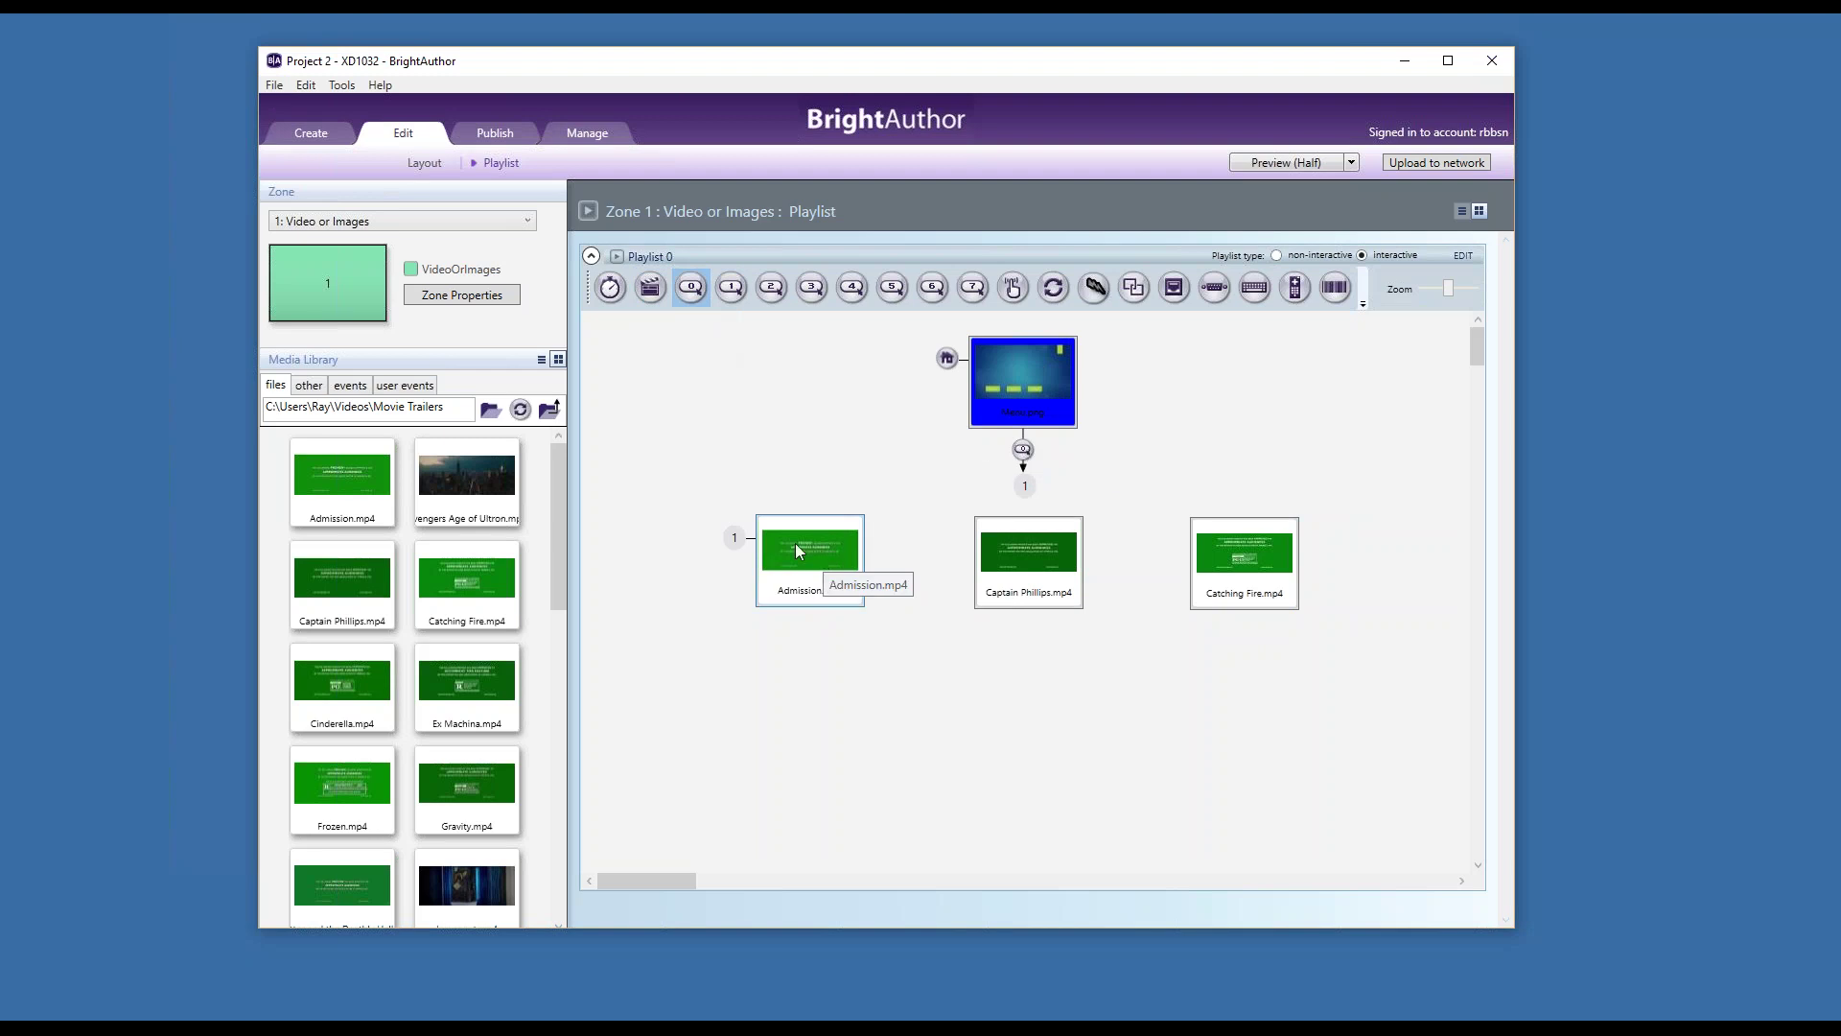
click(731, 287)
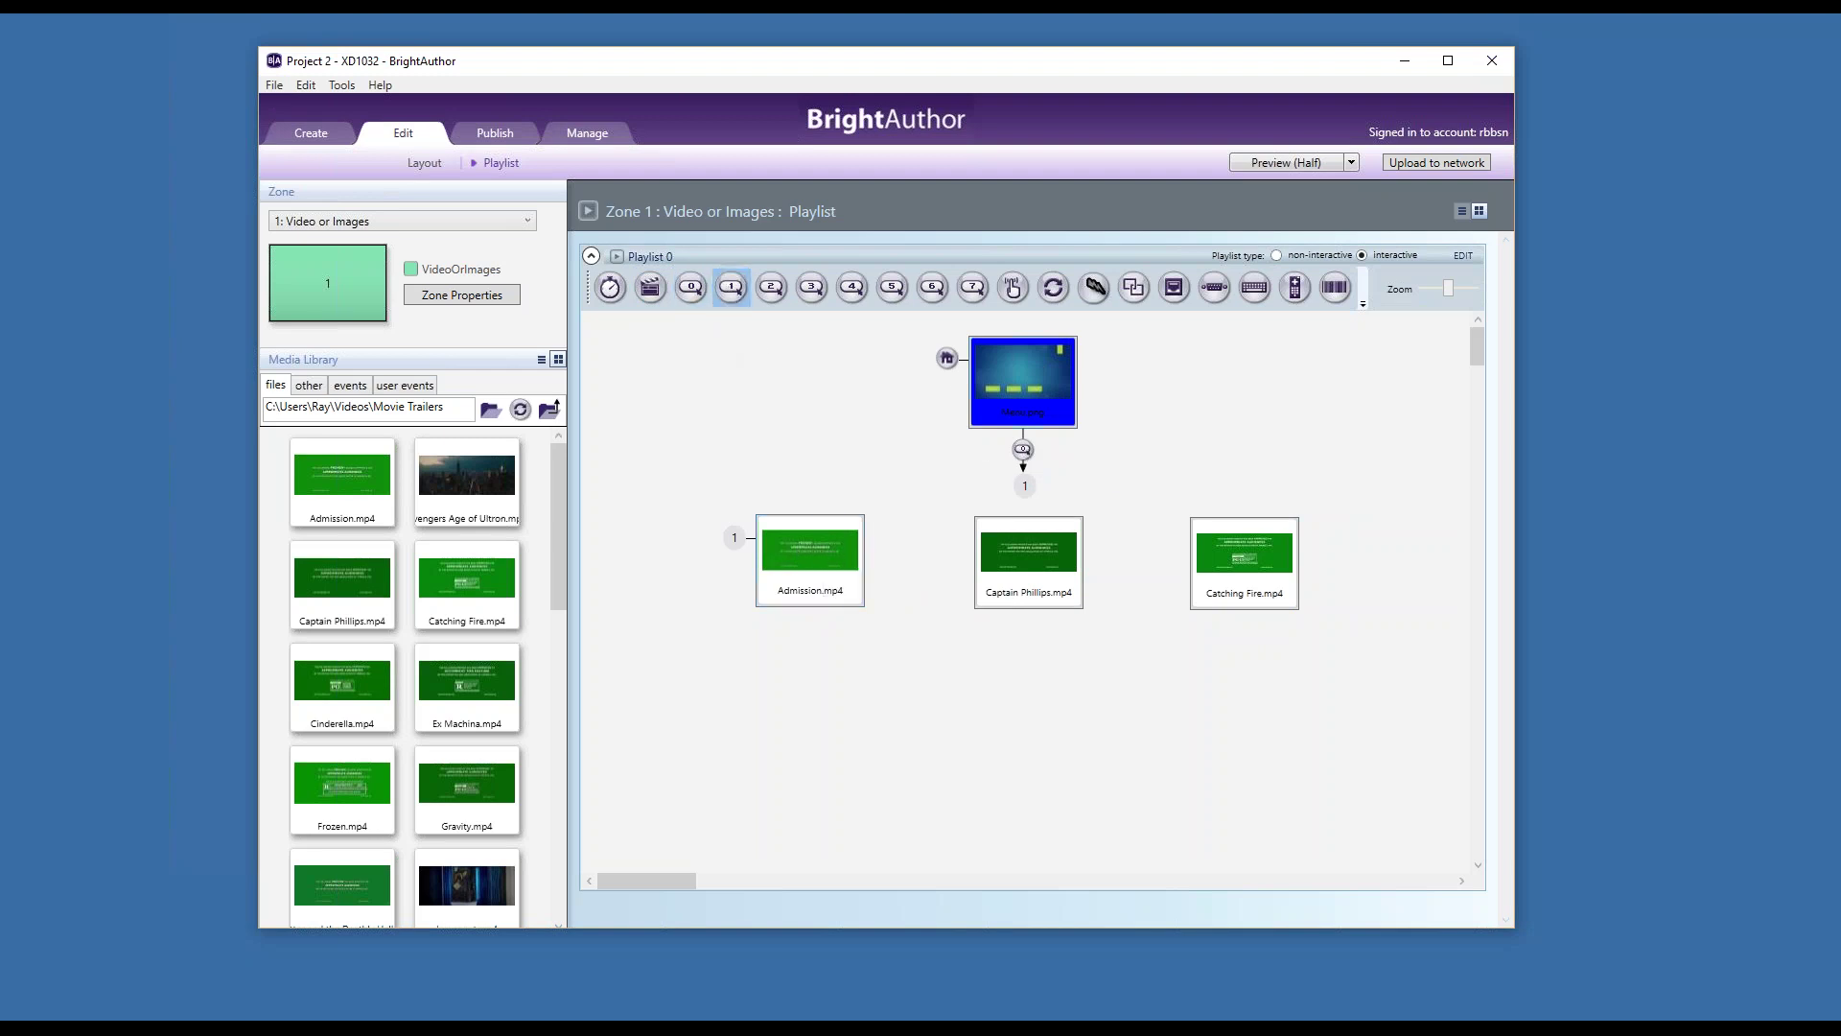
drag(1022, 412, 1028, 567)
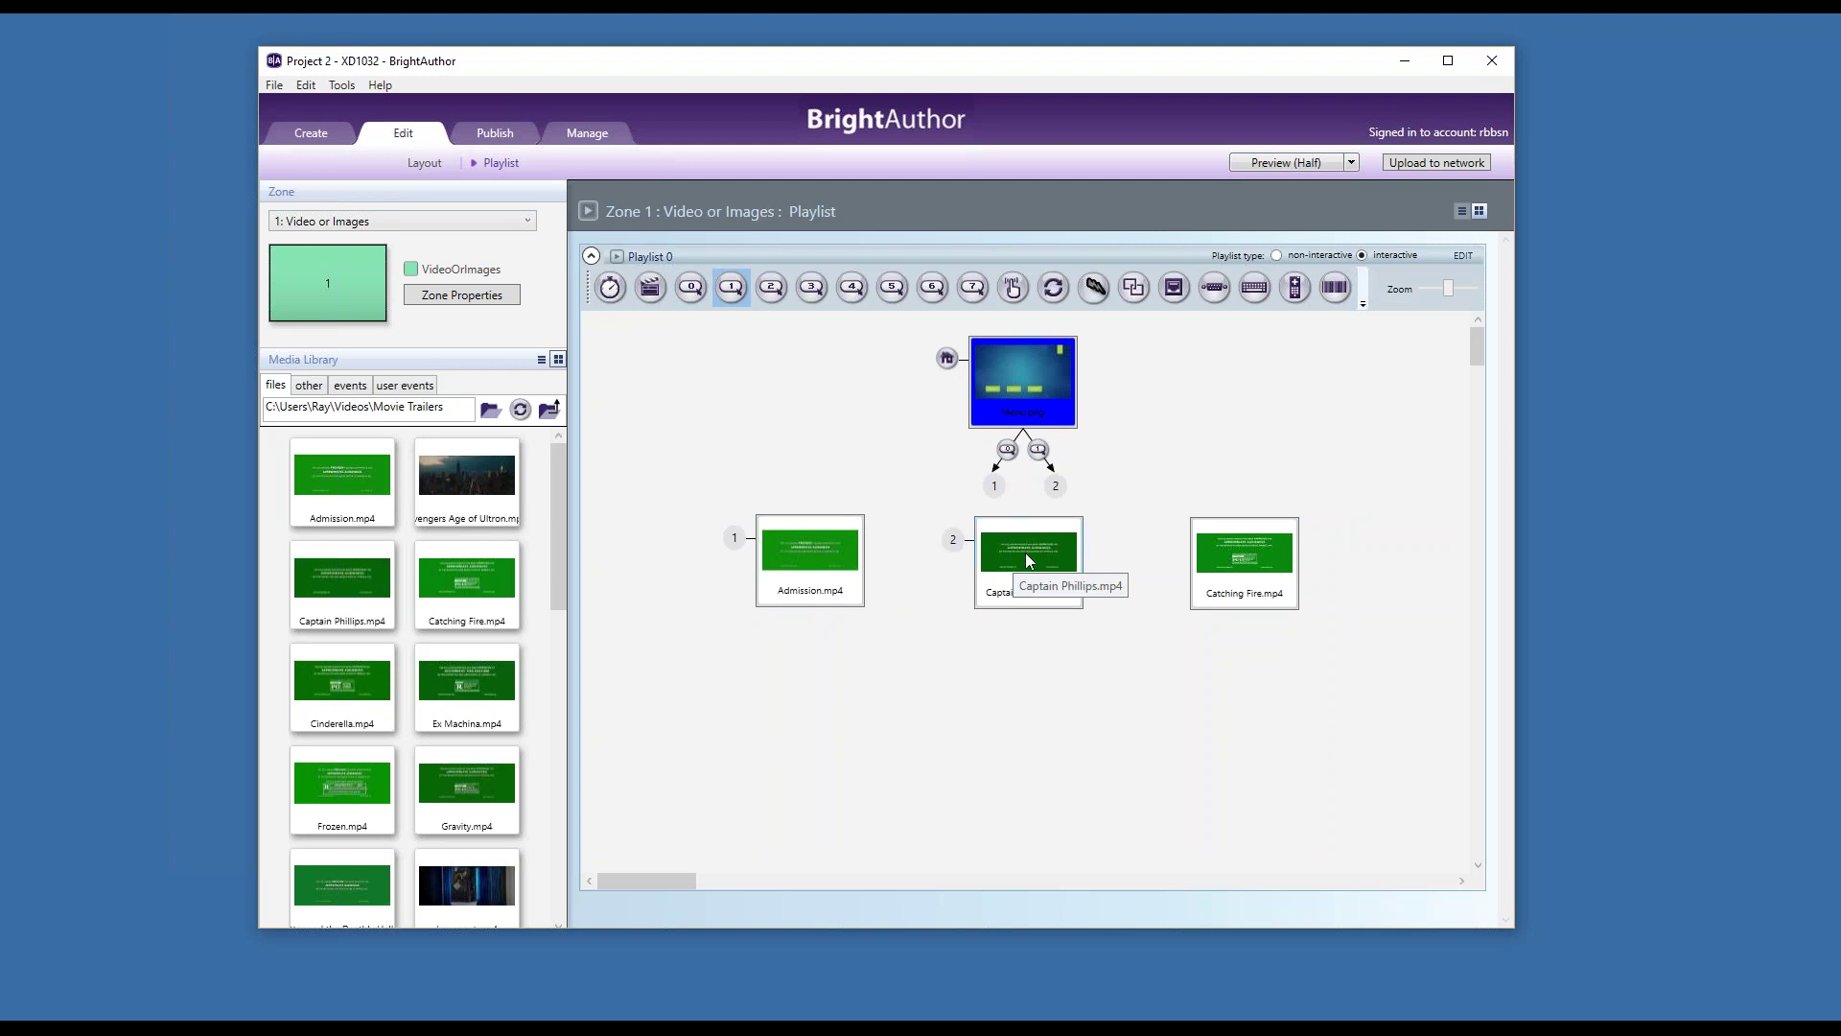
click(771, 286)
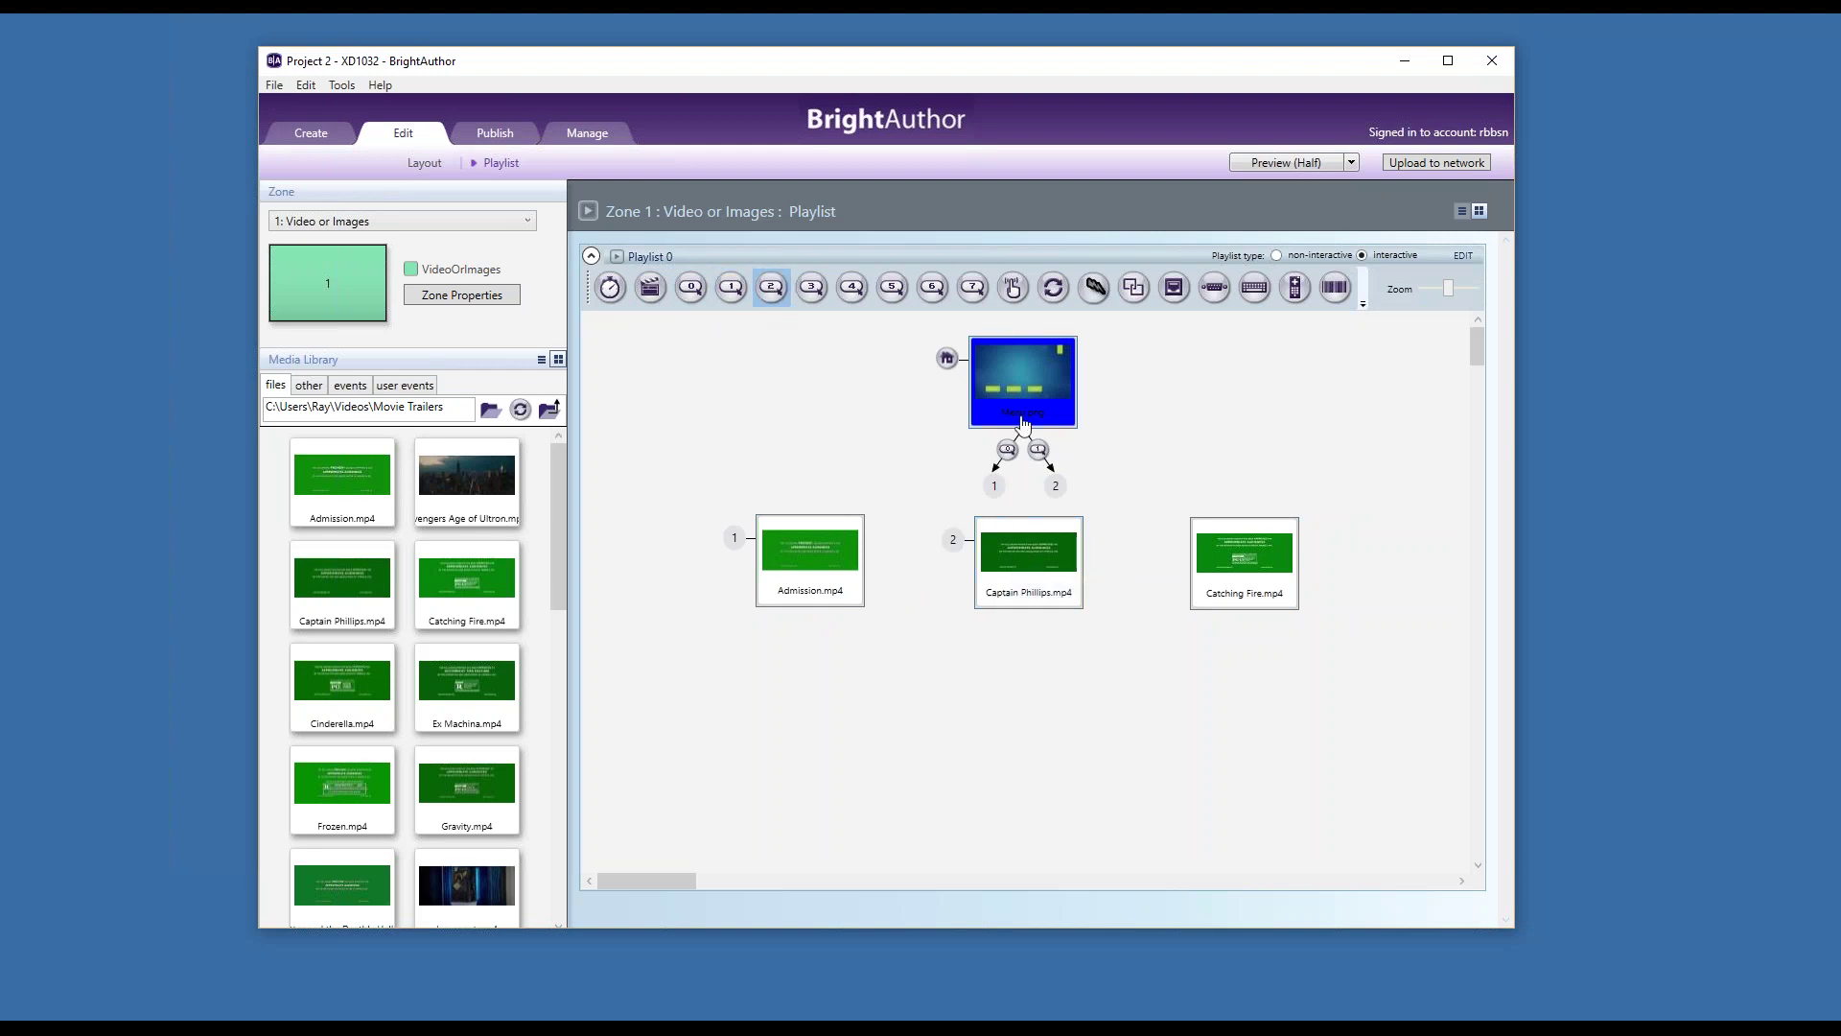
drag(1018, 419, 1244, 566)
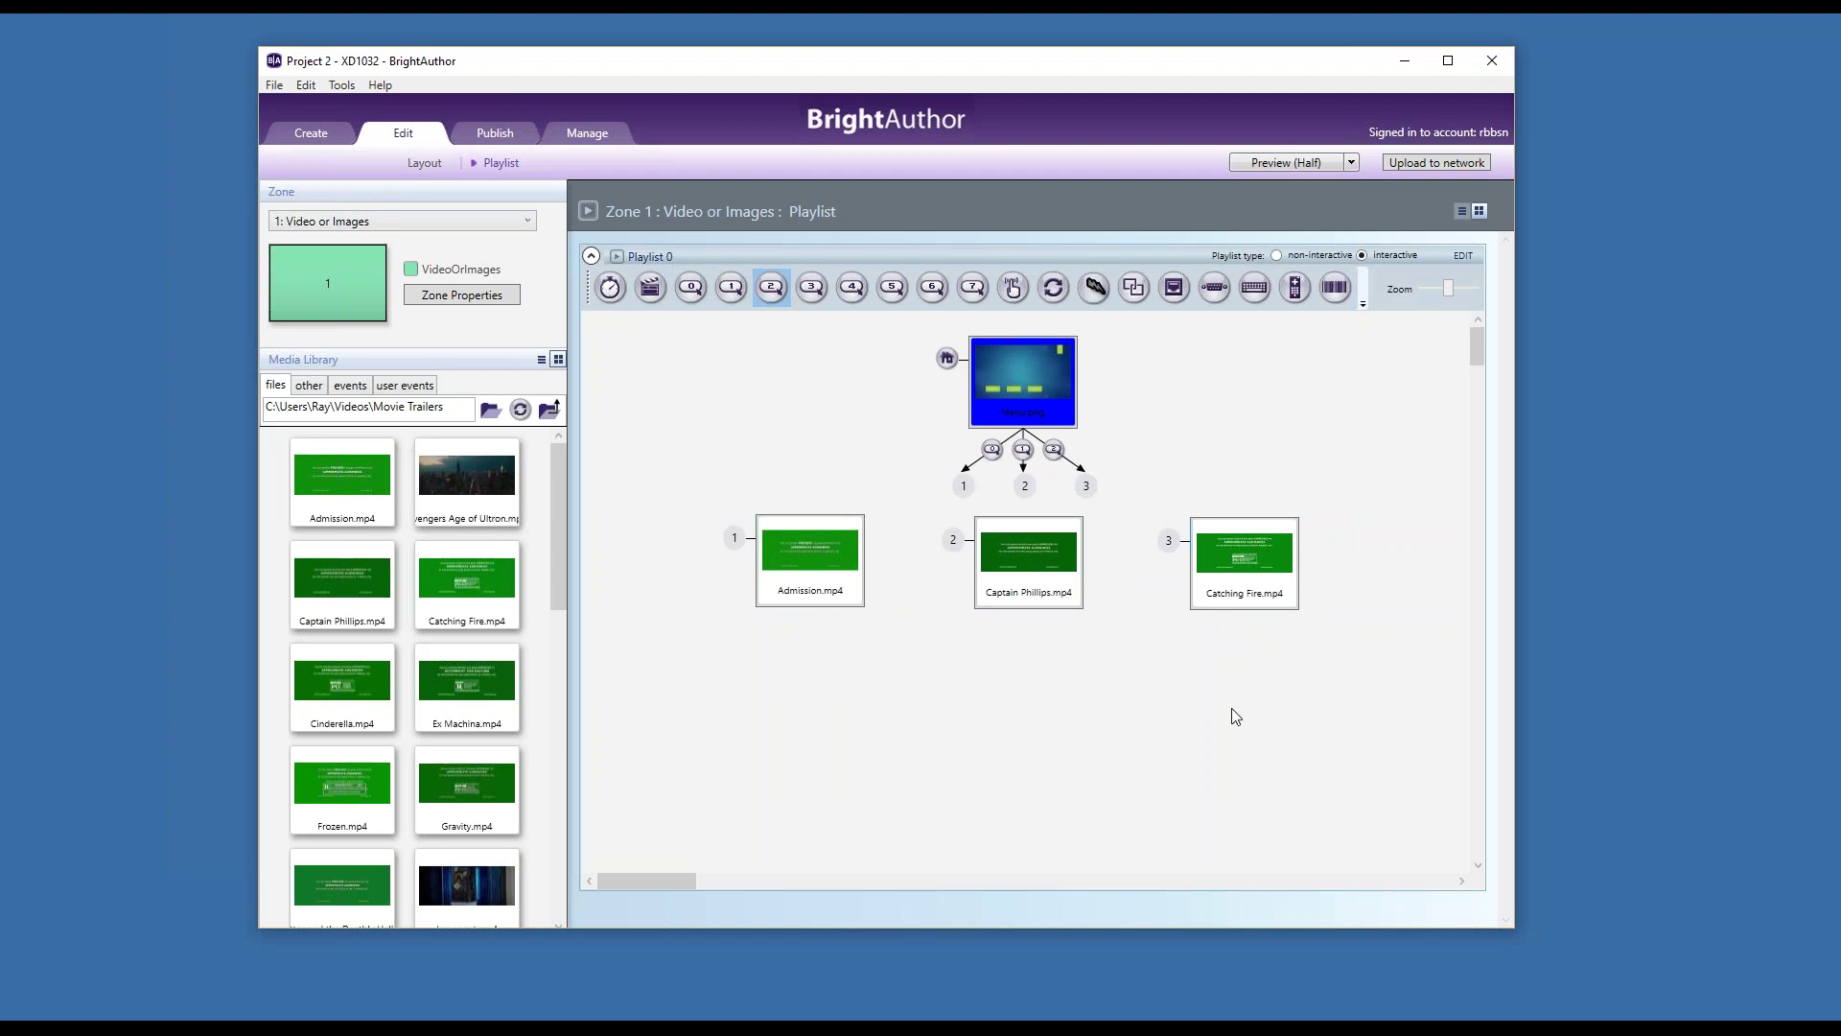
click(813, 288)
Step: Link each of the three video states back to Menu.png on Button 3
drag(821, 590, 1022, 360)
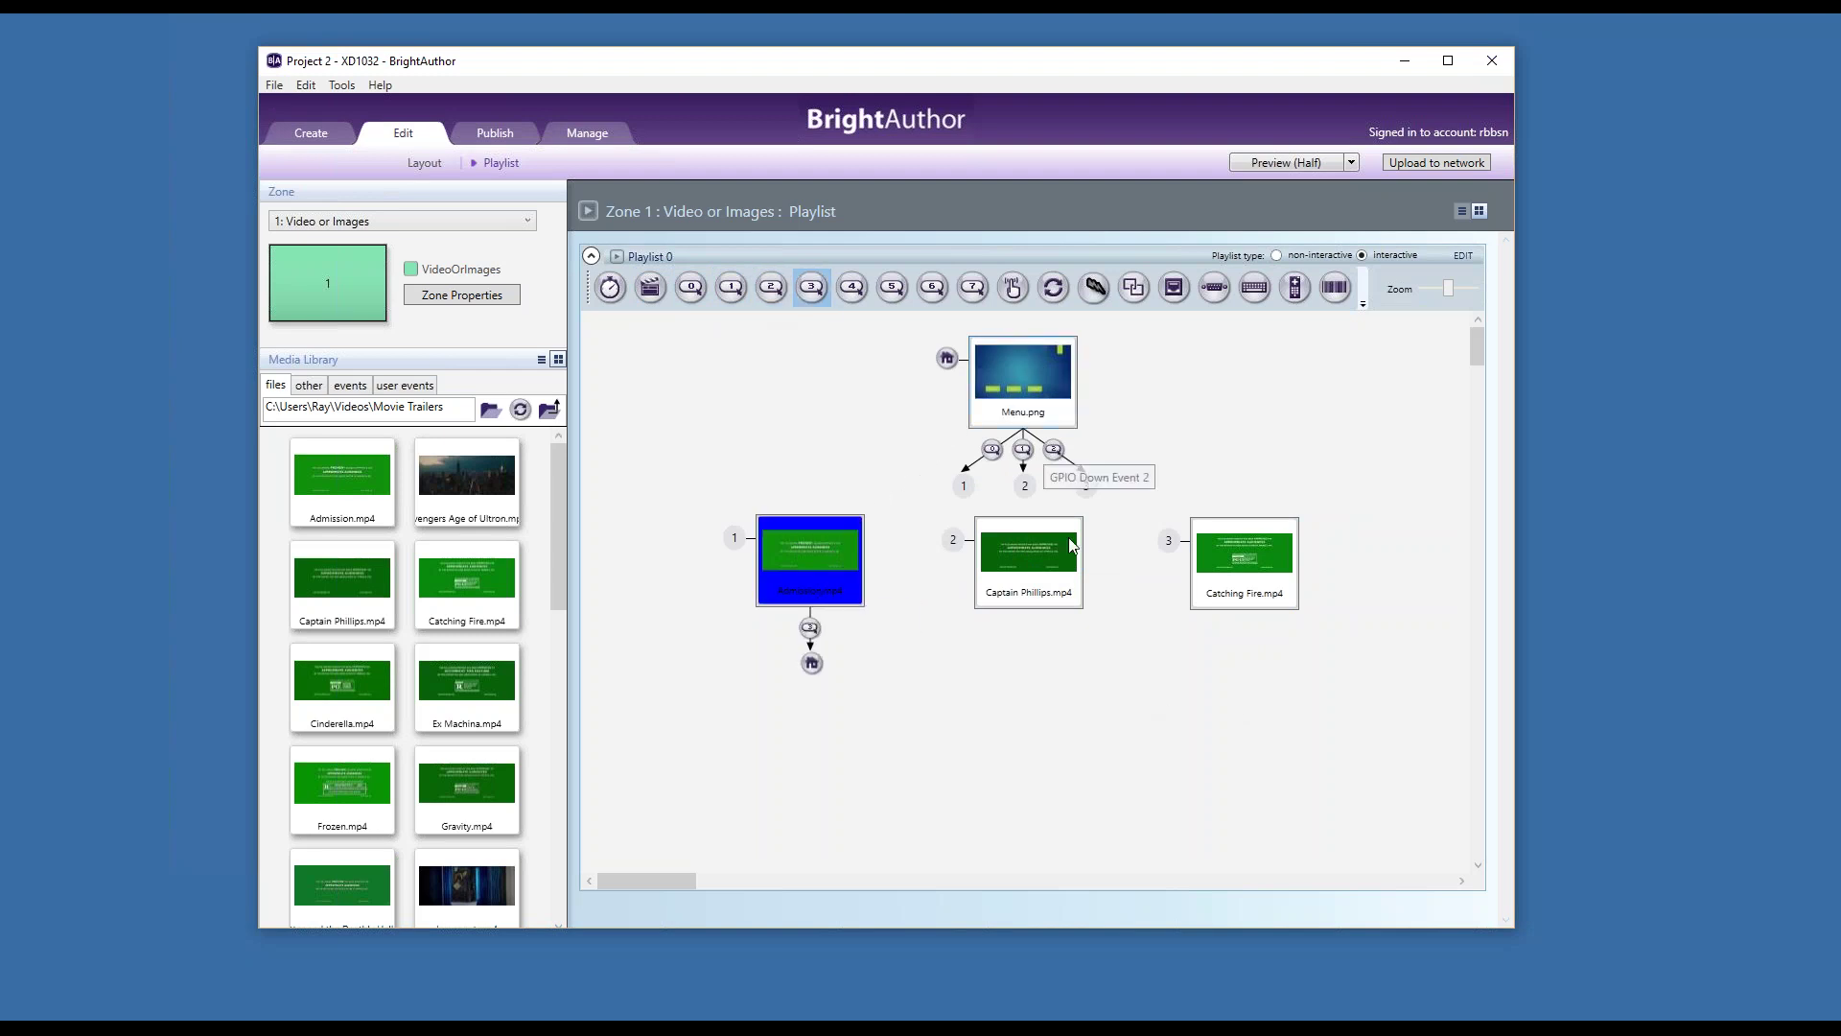
drag(1050, 551, 1031, 369)
drag(1285, 561, 1050, 379)
click(1158, 745)
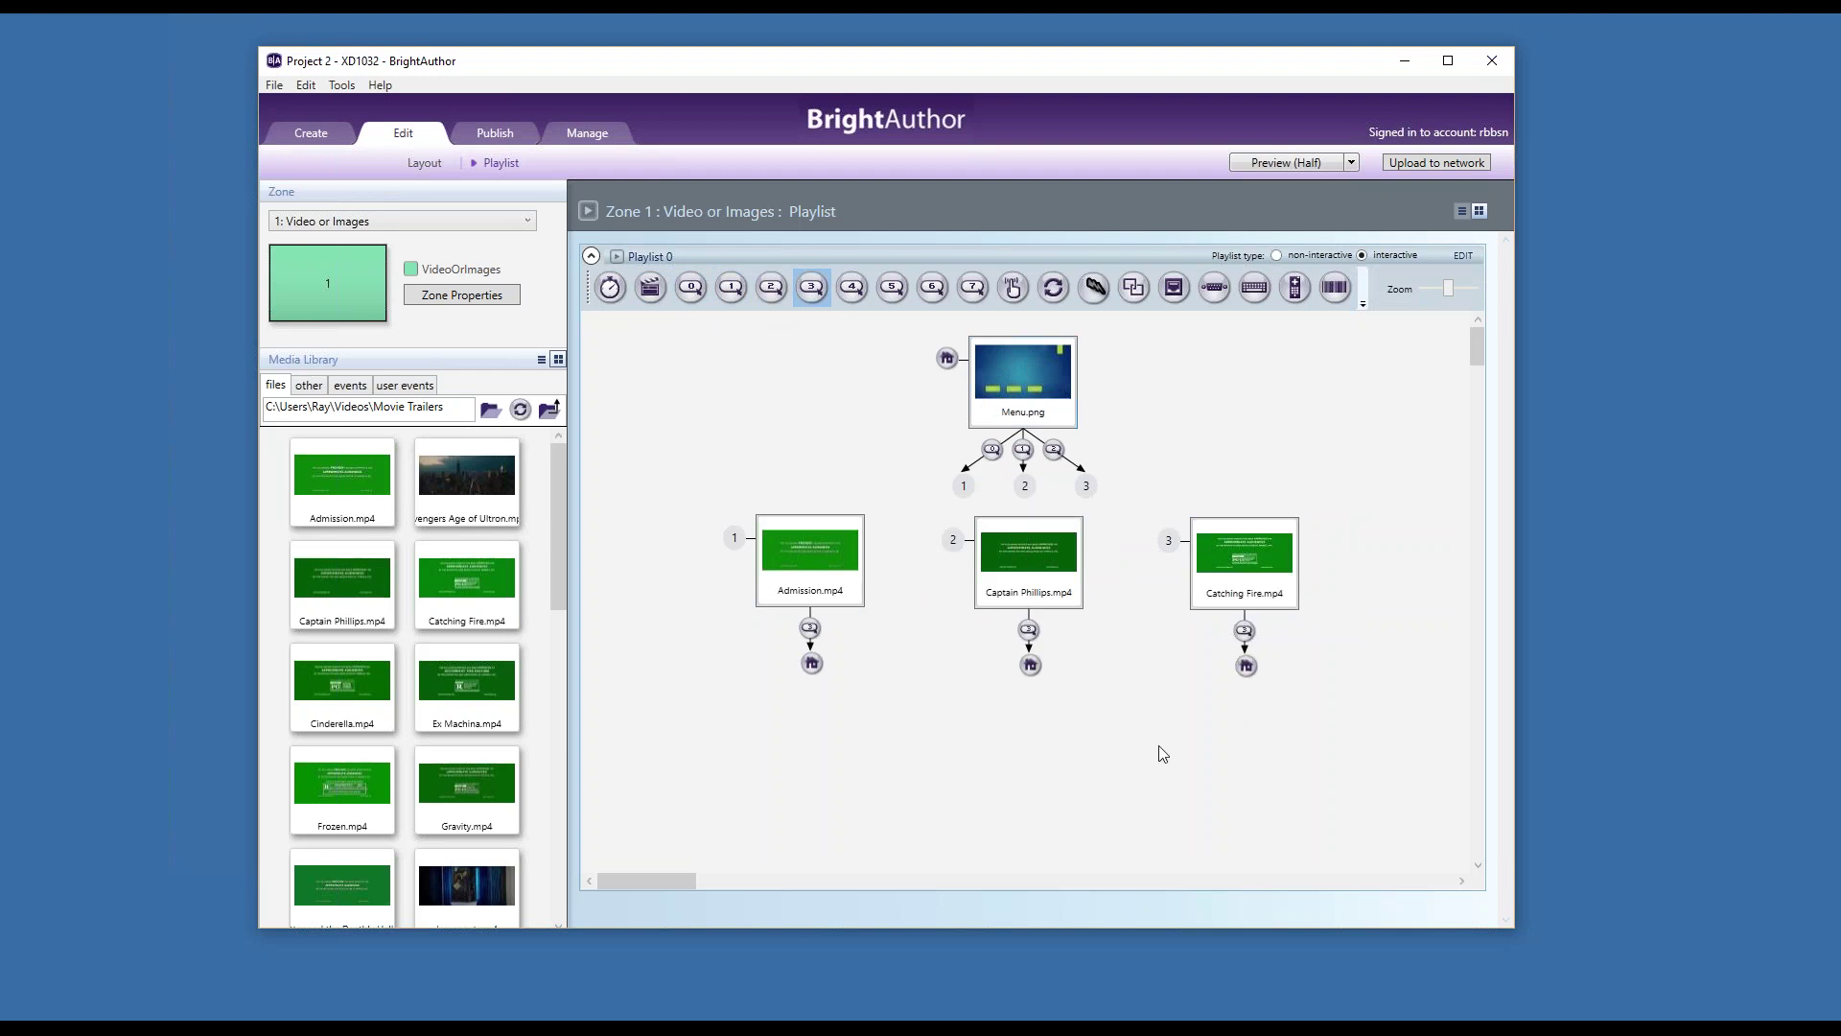
Step: Return each video state to Menu.png on the video-end event
click(821, 568)
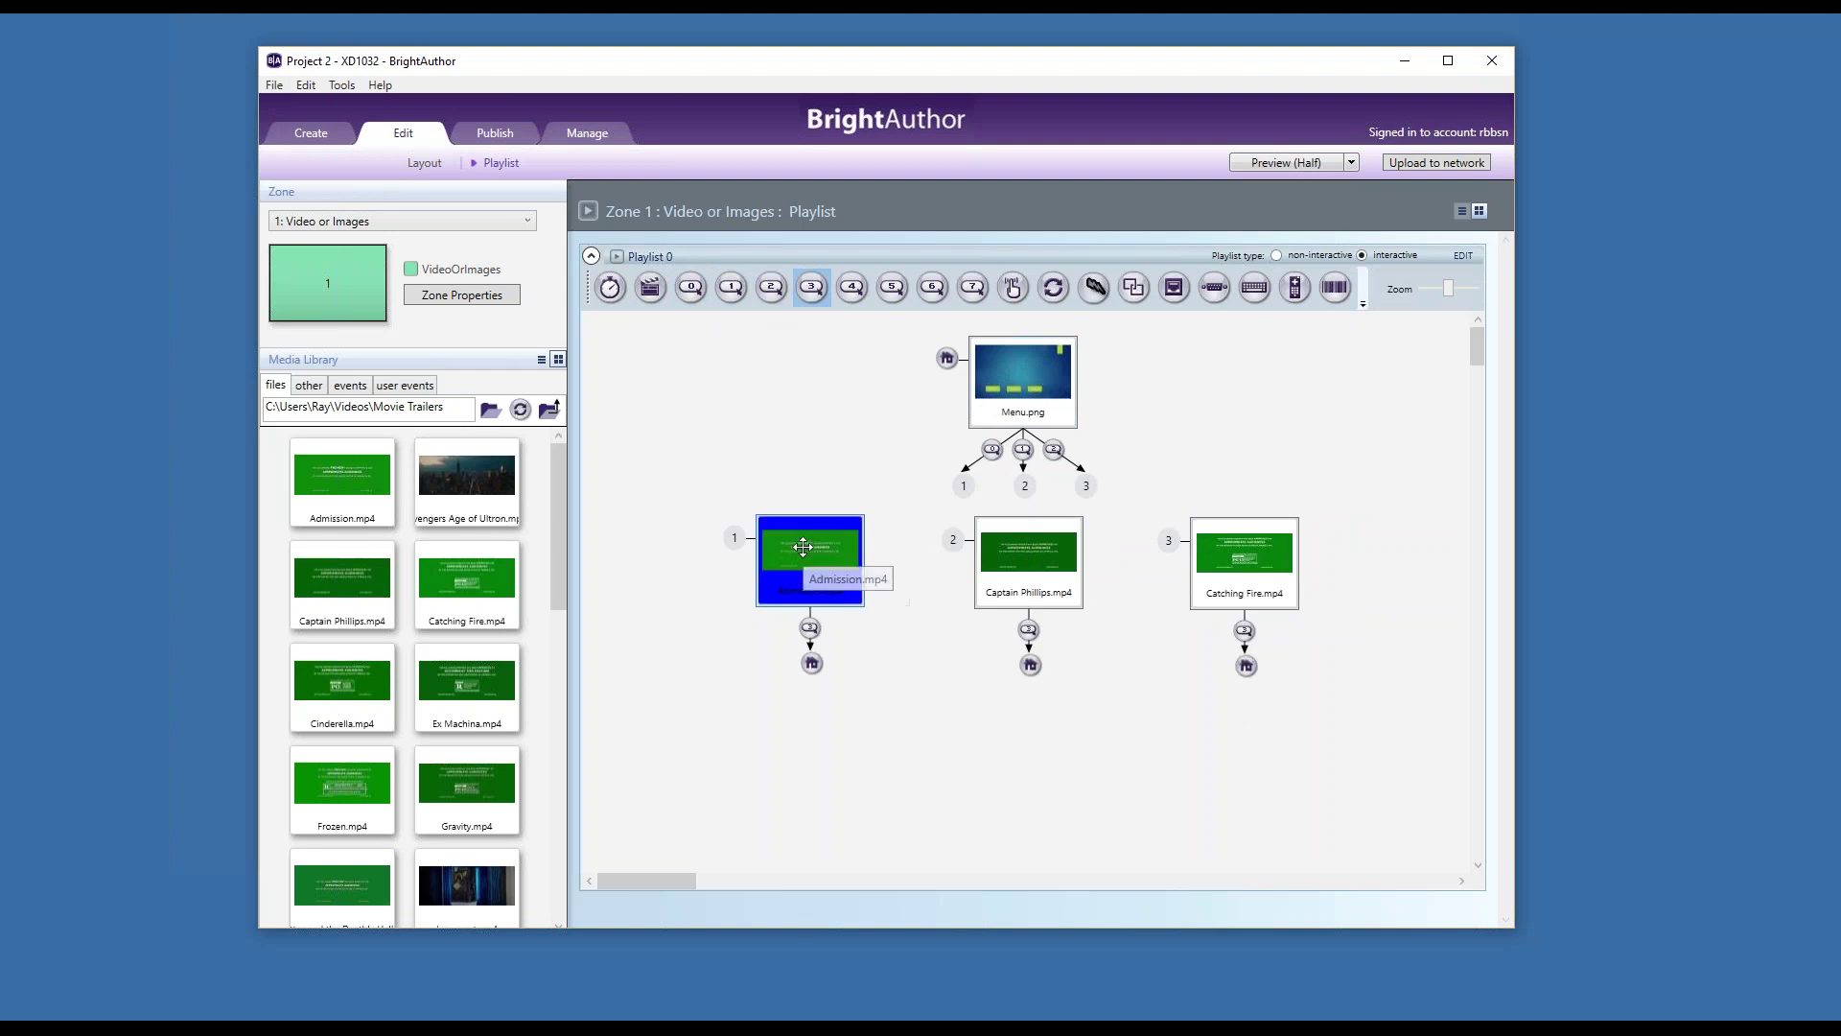
click(650, 287)
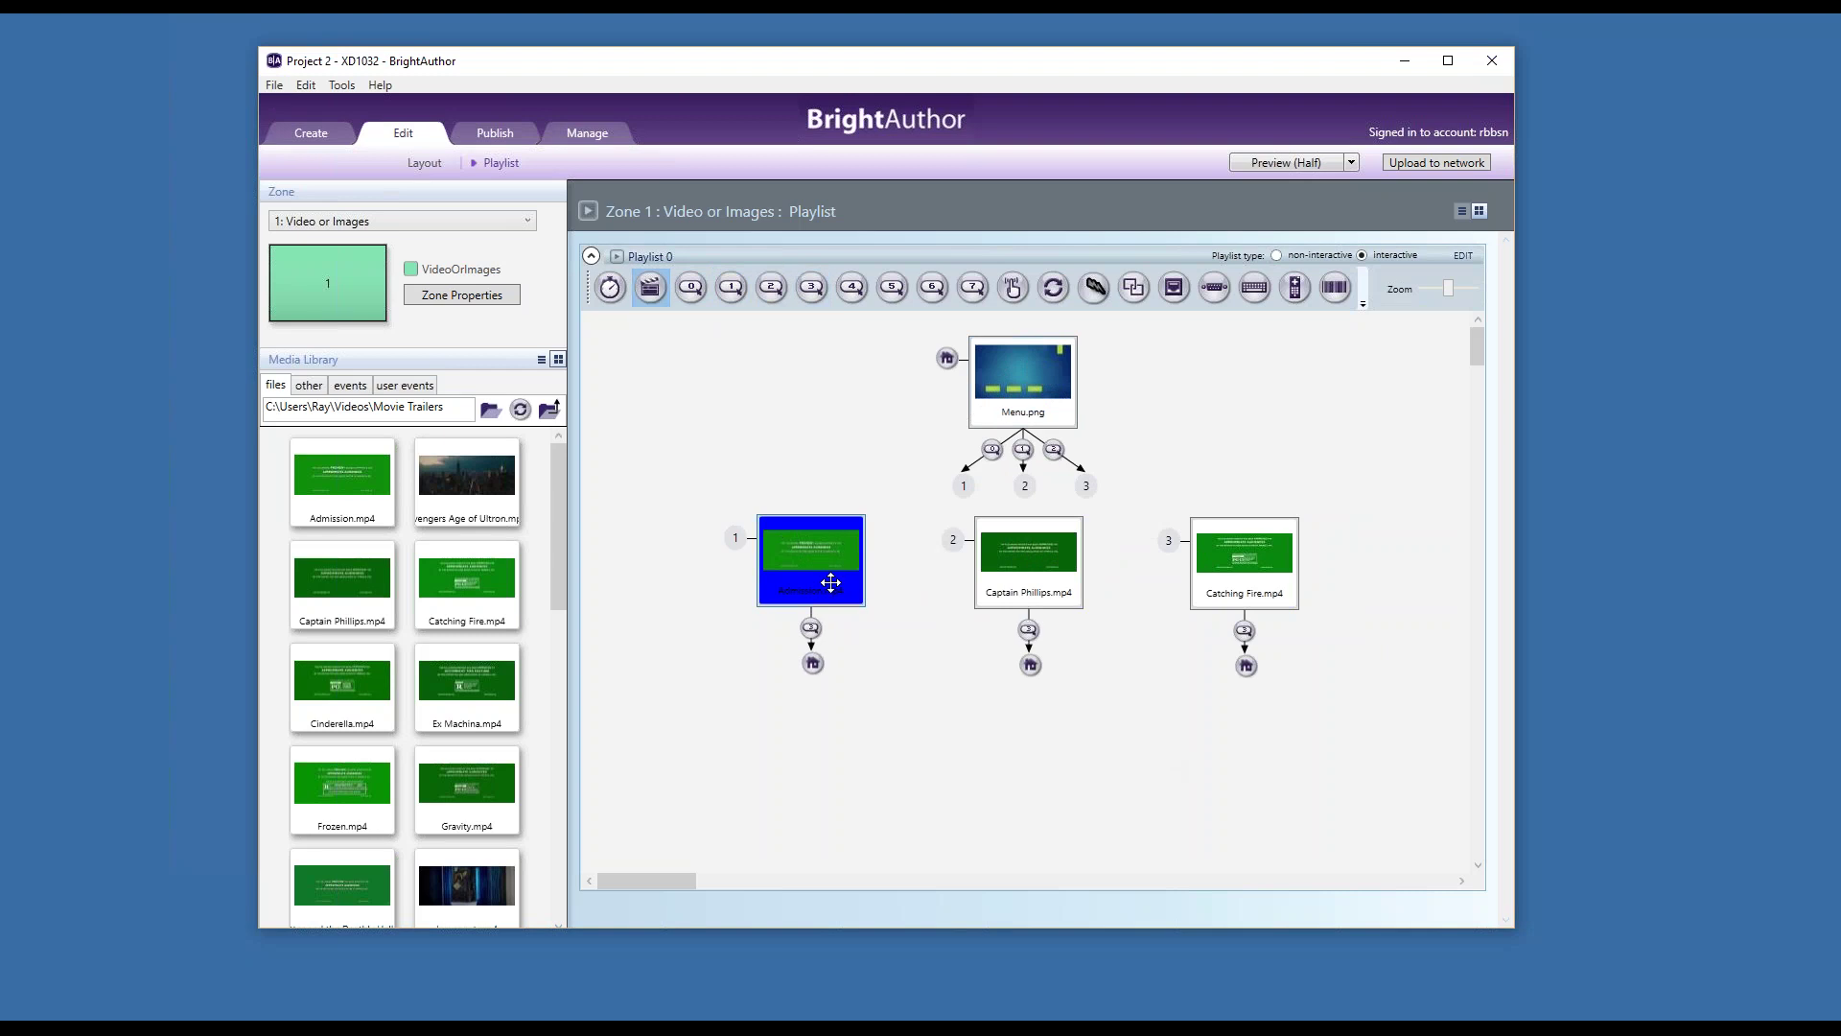
drag(833, 603, 1017, 374)
click(1028, 575)
drag(1028, 575, 1011, 365)
drag(1247, 585, 1011, 369)
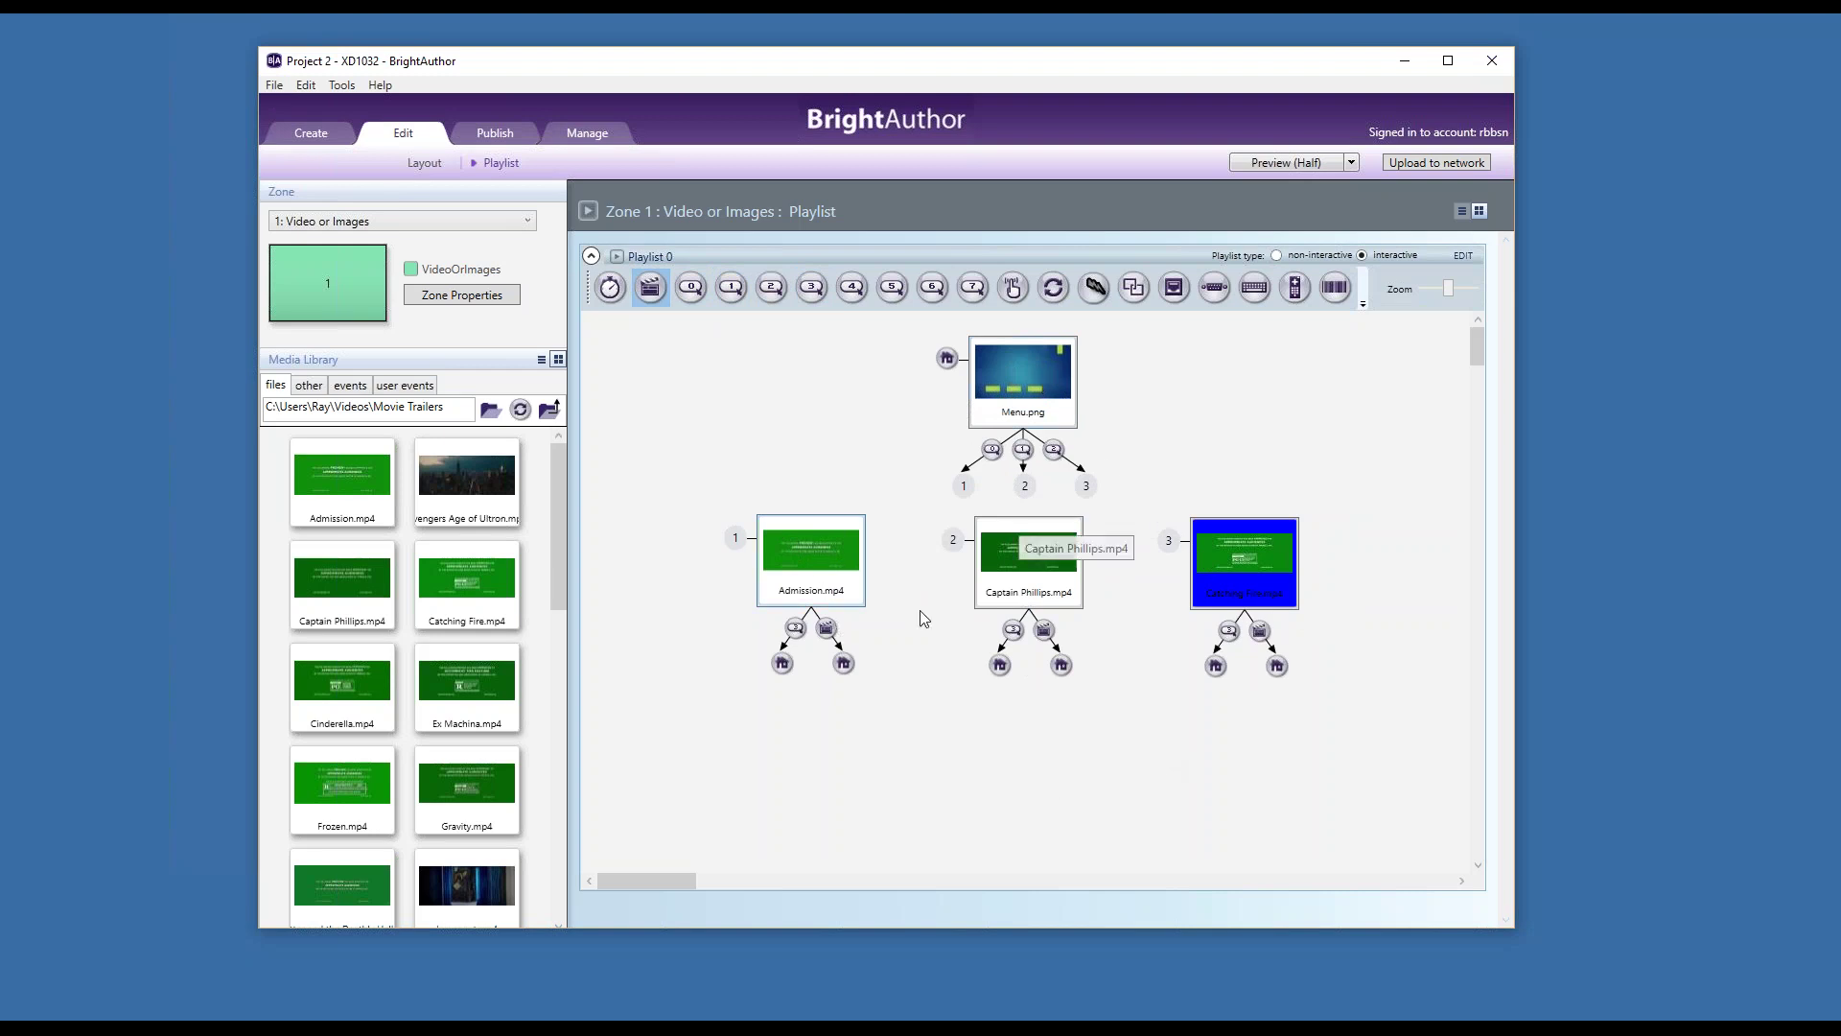
Step: Nudge the three video states and Menu.png into an even, aligned layout
drag(823, 559, 807, 570)
drag(1041, 560, 1040, 571)
drag(1245, 566, 1253, 581)
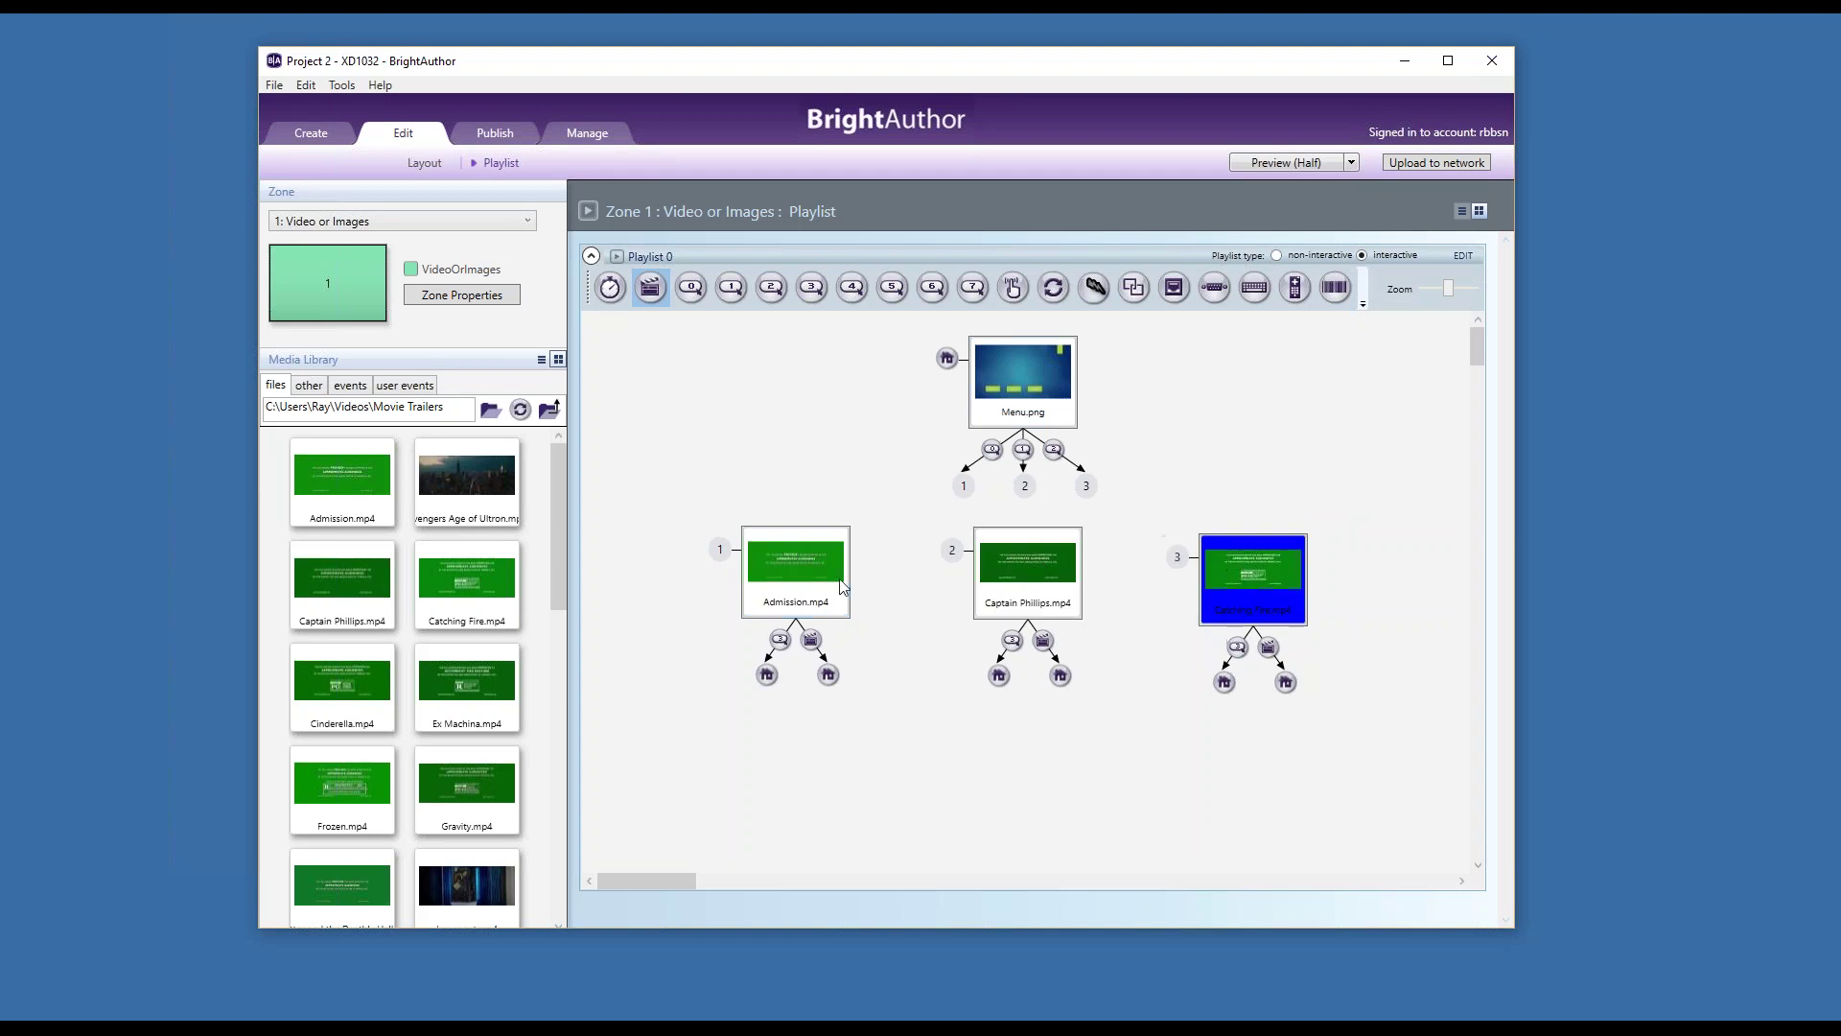
drag(1012, 399, 1039, 387)
Step: Select each of the three video states in turn to review them
click(1153, 493)
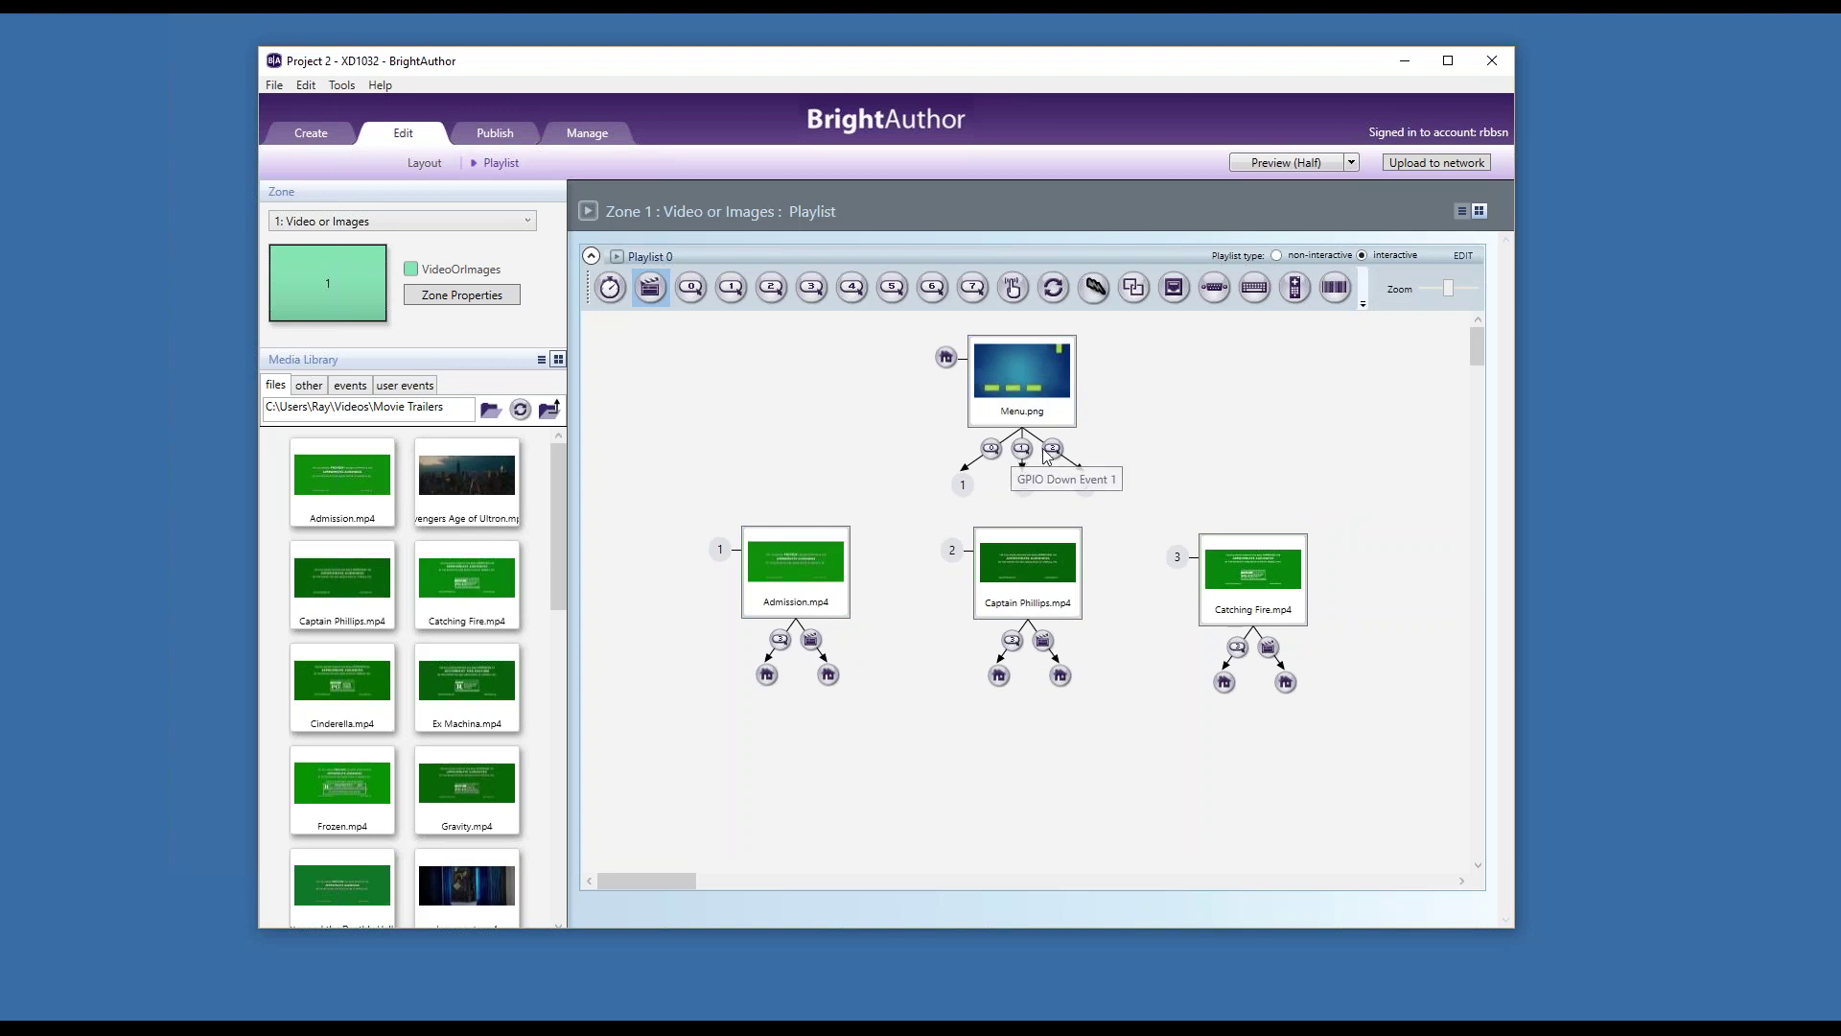
click(829, 564)
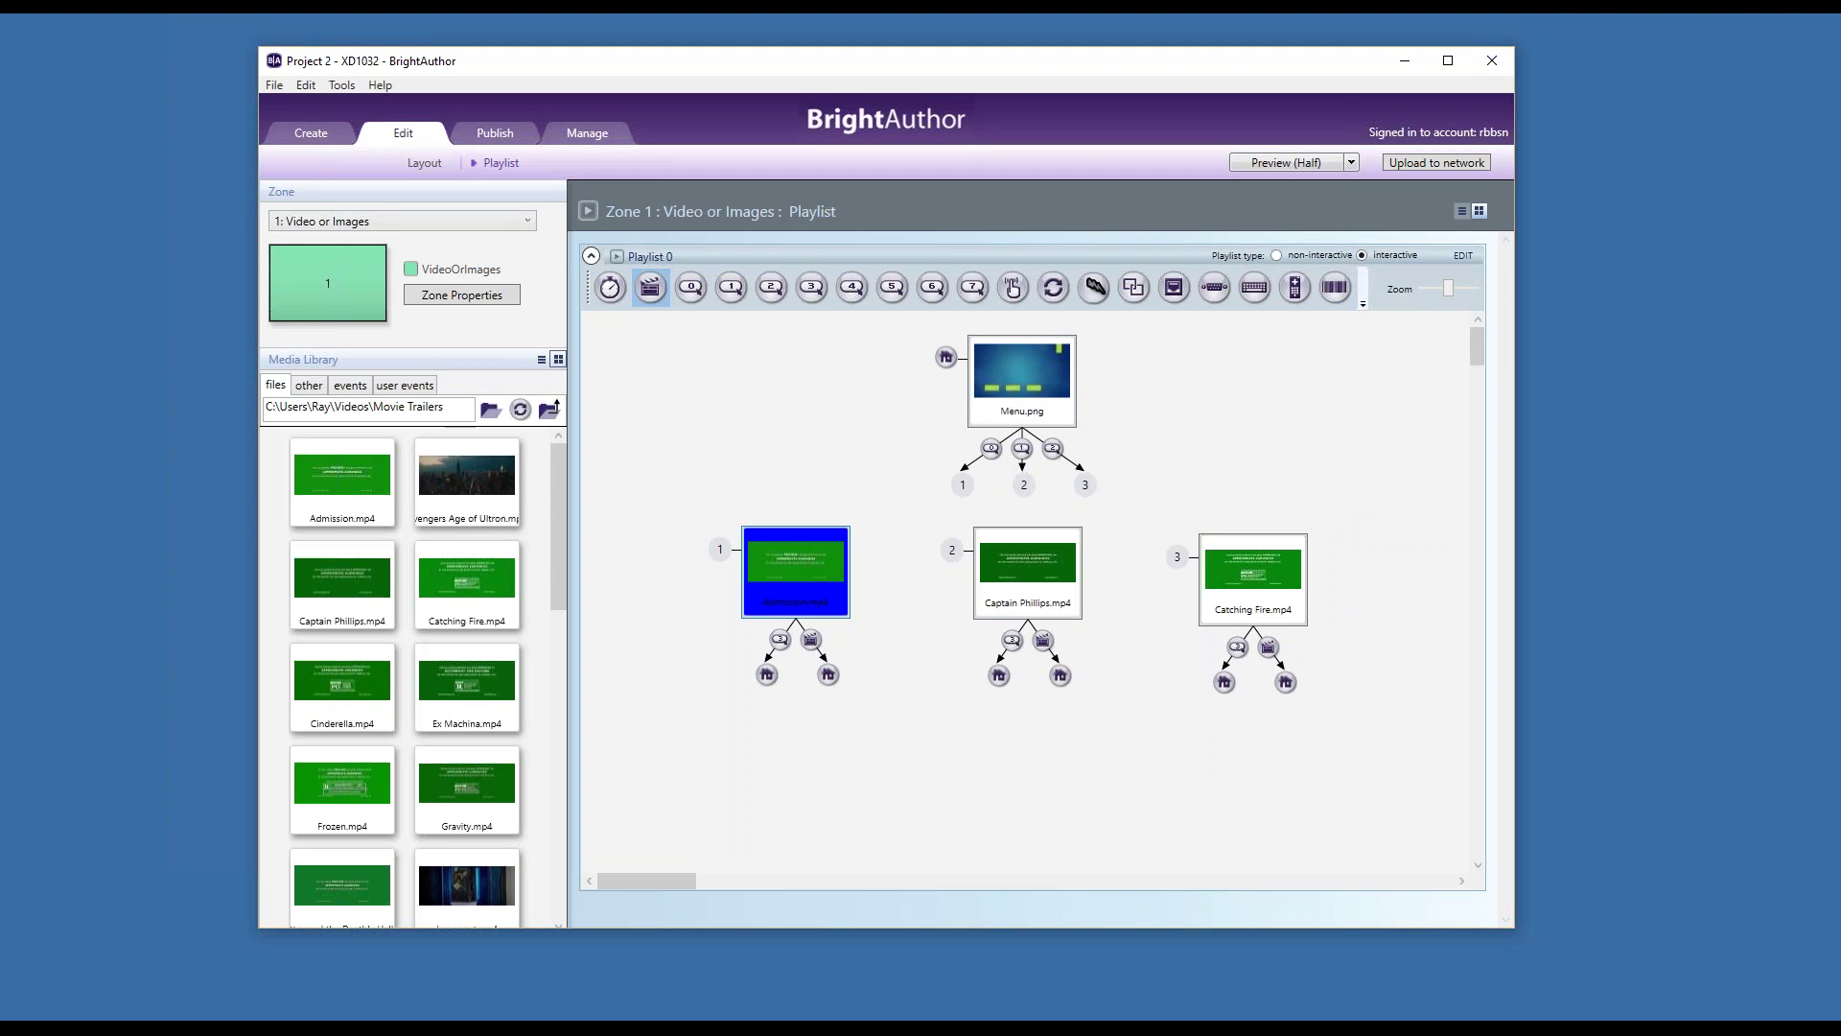
click(1013, 567)
click(1237, 578)
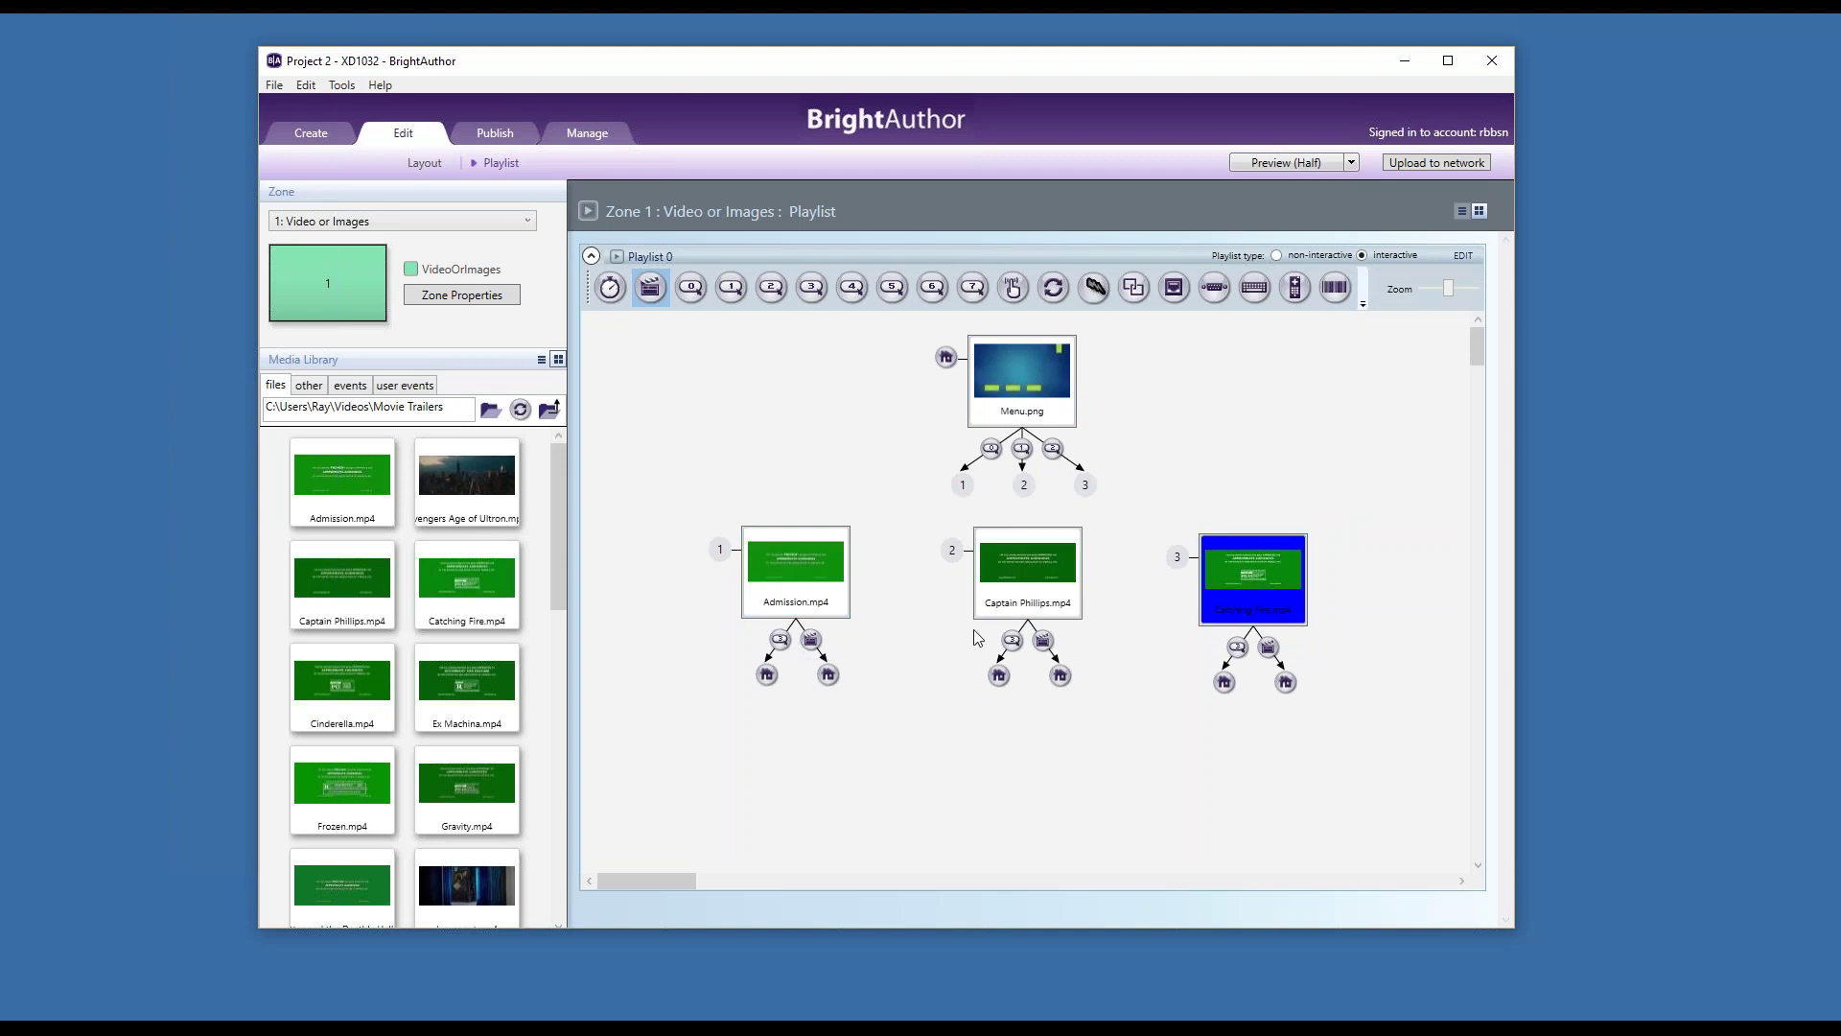
click(814, 573)
click(1028, 571)
click(1252, 578)
Step: Review Menu.png and the return transitions, then save Project 2
click(1007, 391)
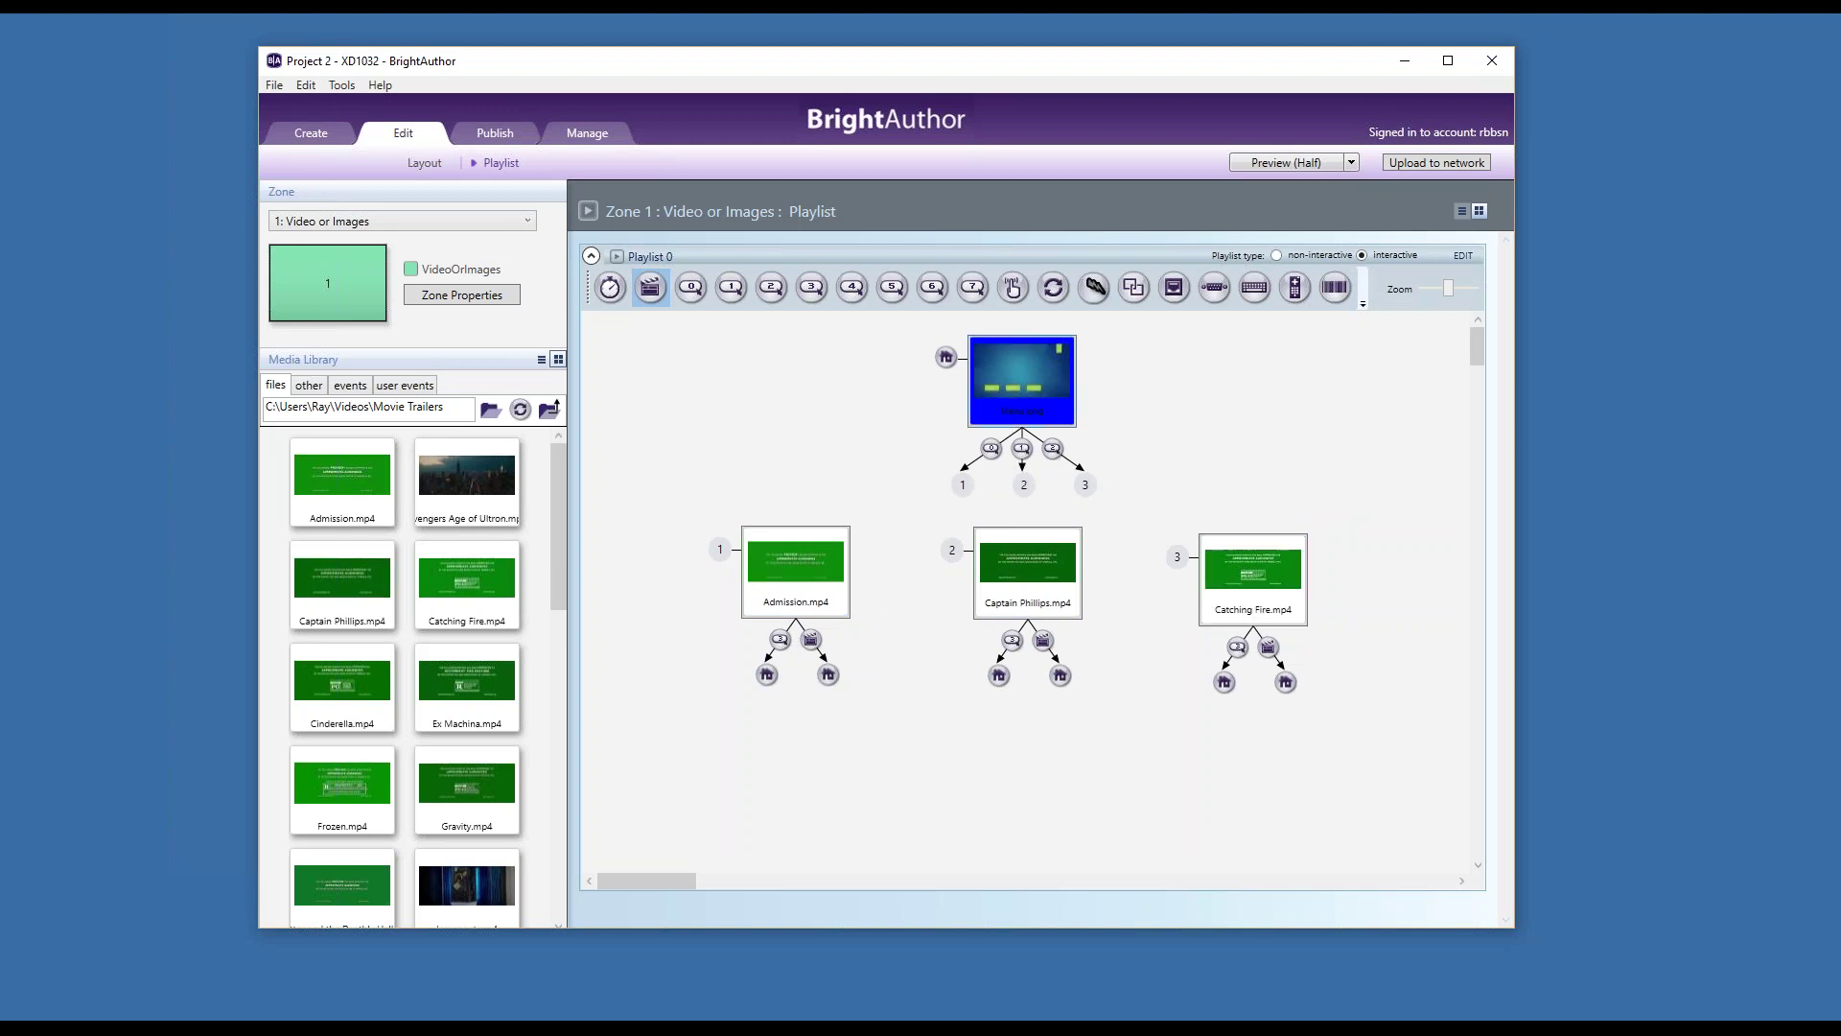
click(813, 637)
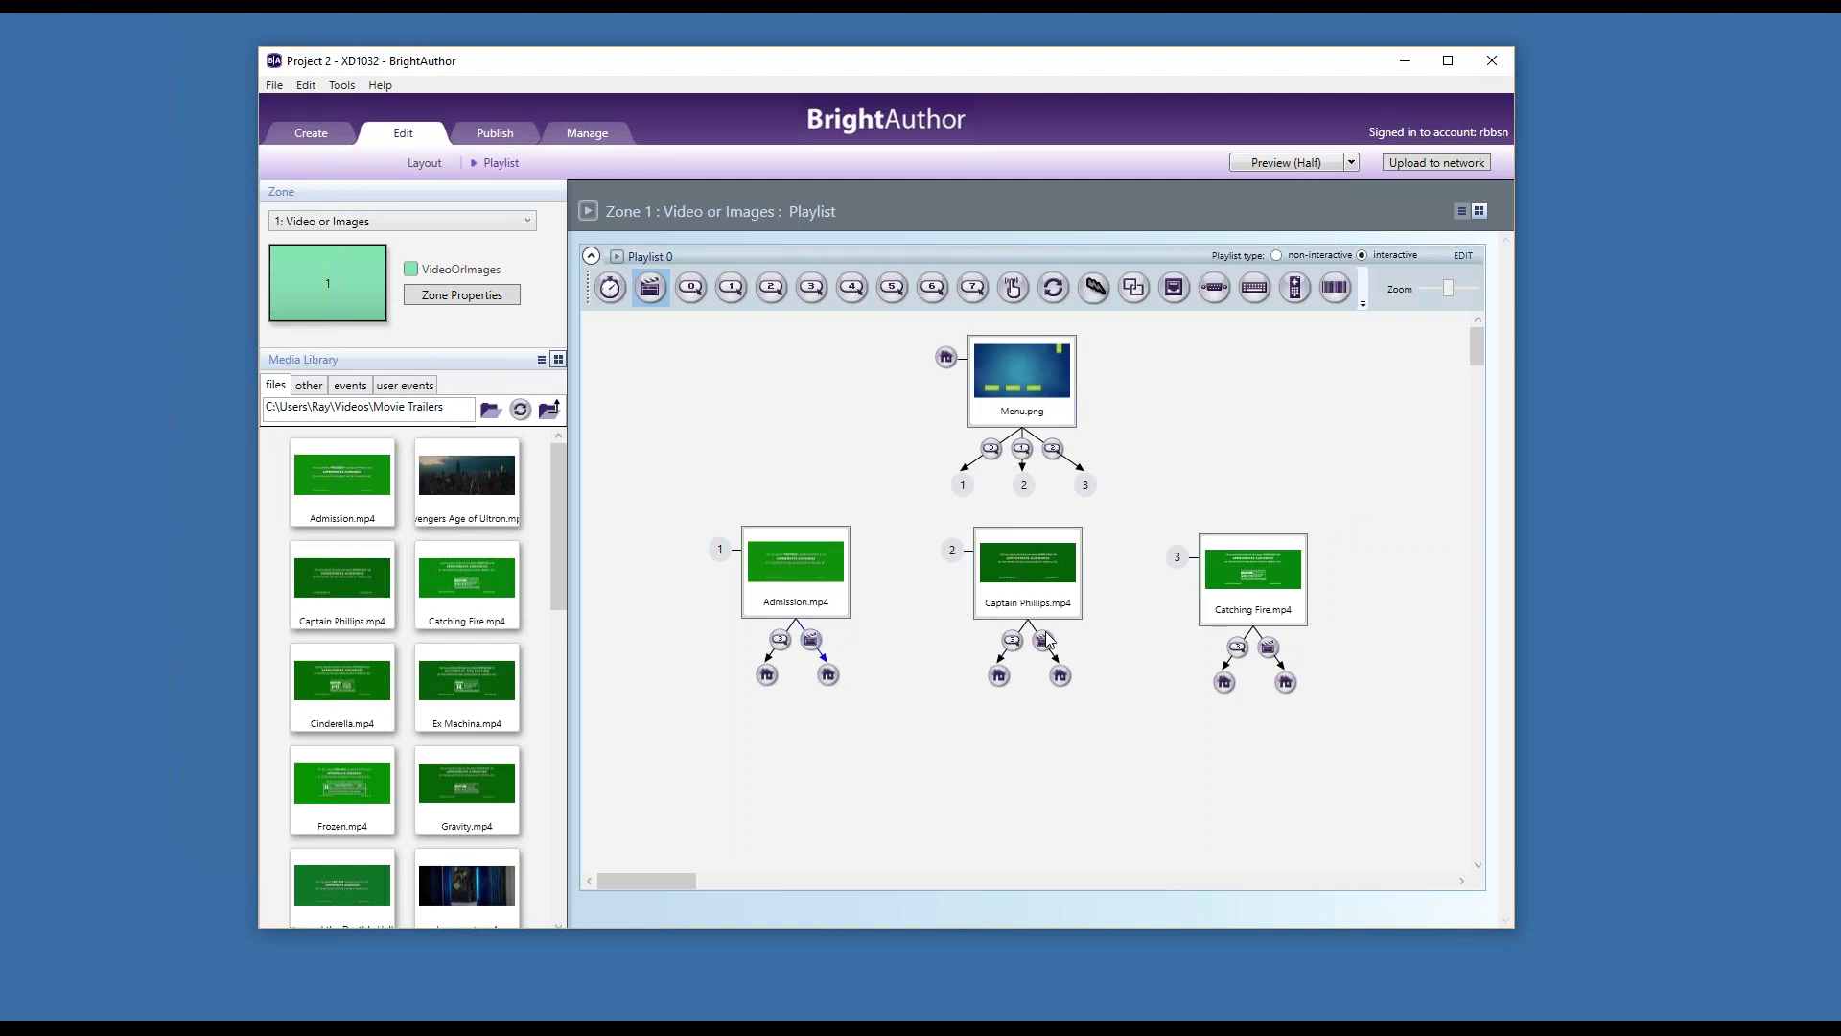
click(1273, 650)
click(1039, 408)
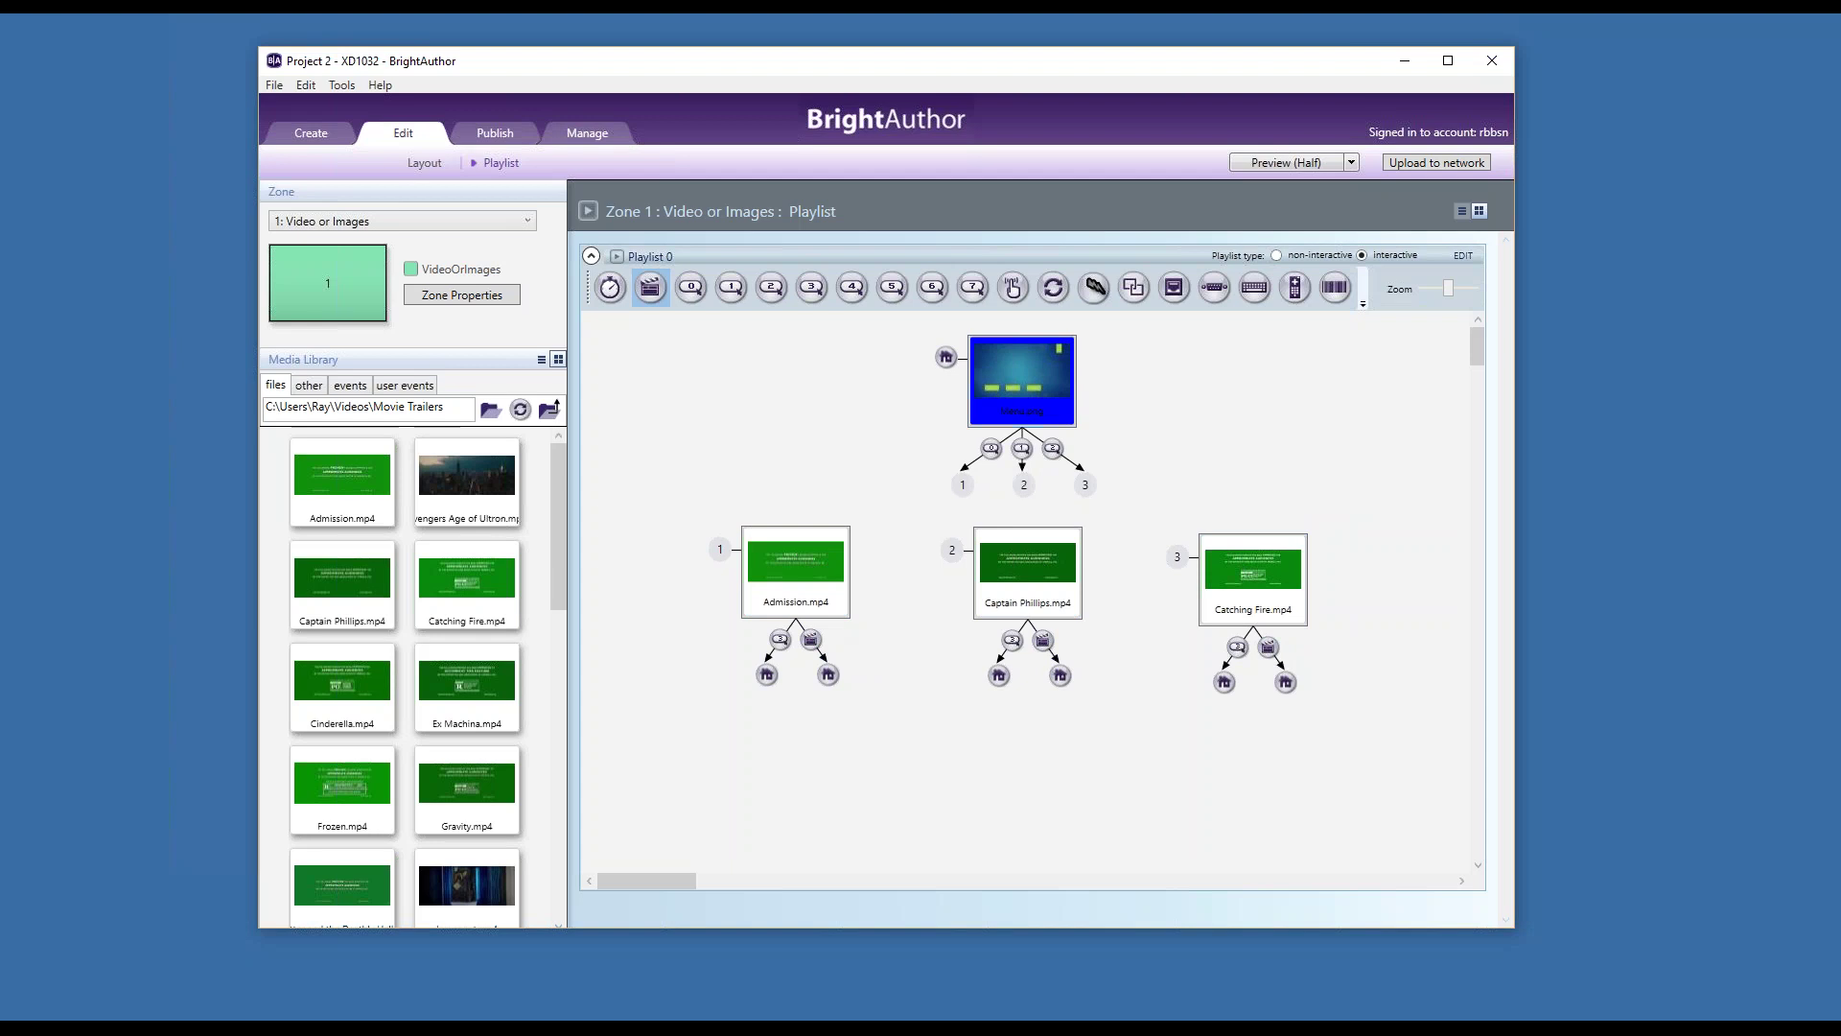
click(274, 85)
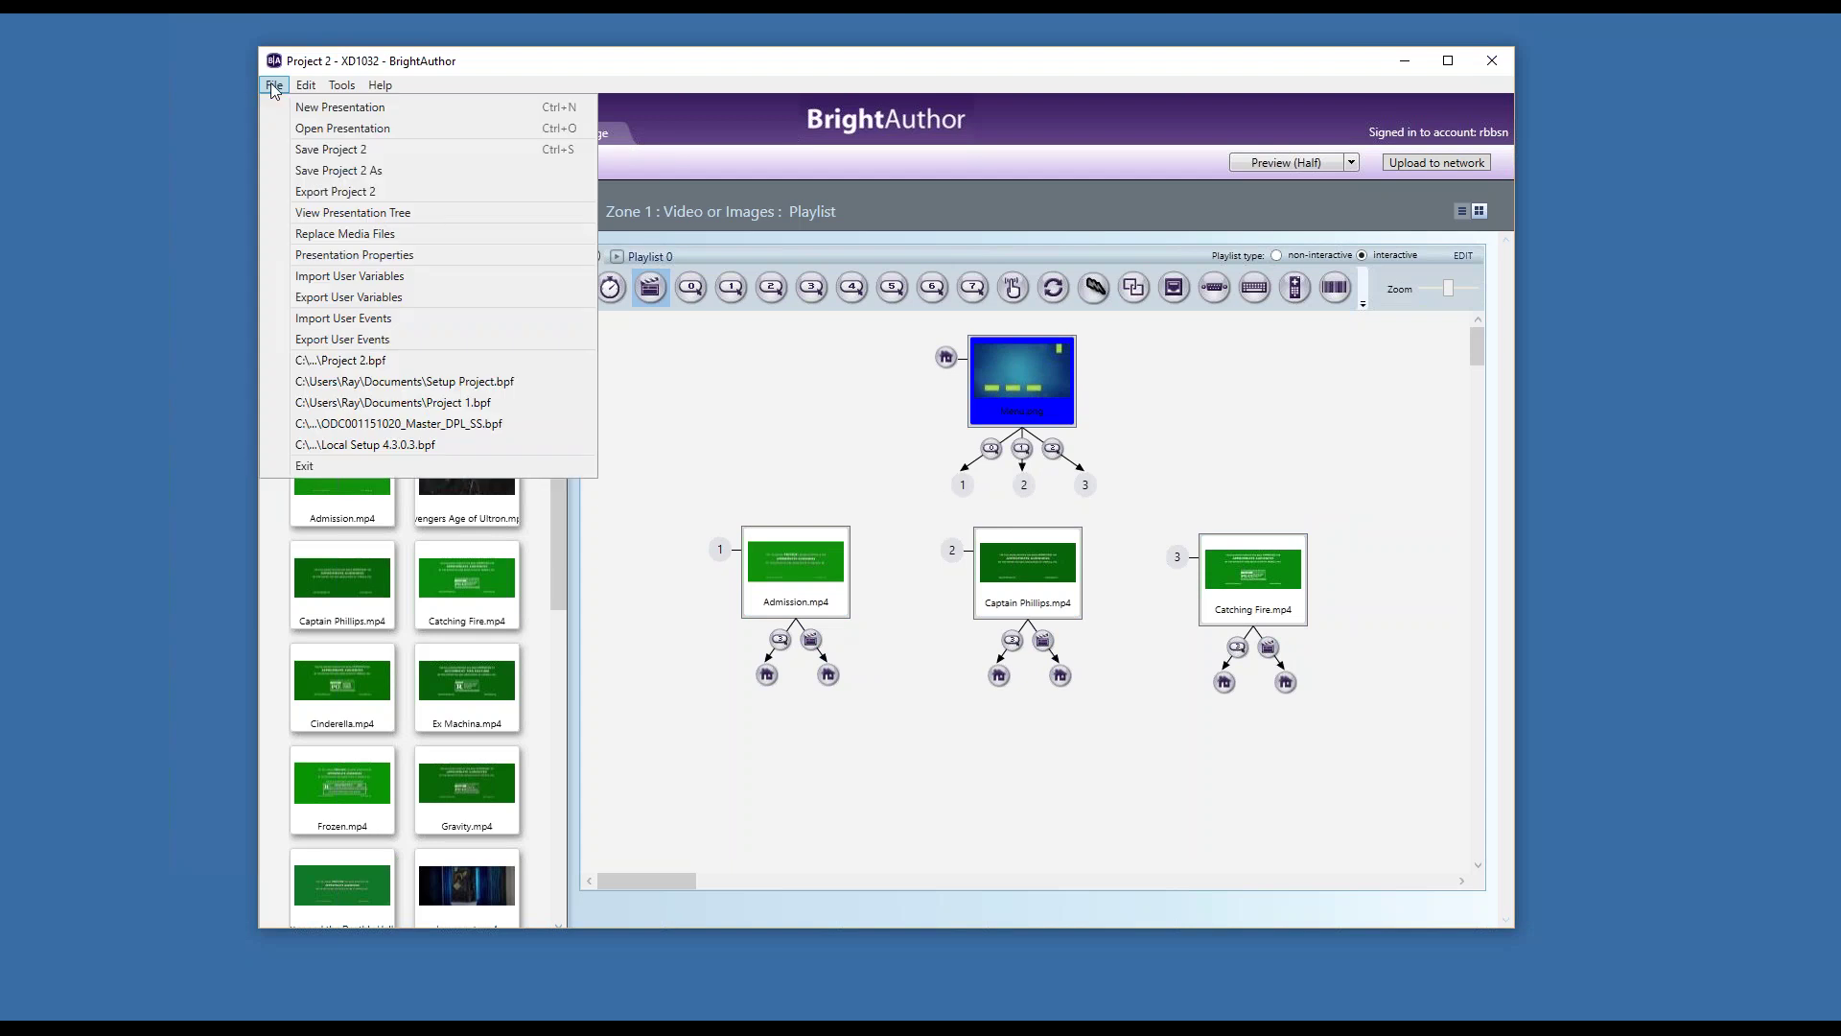
click(316, 150)
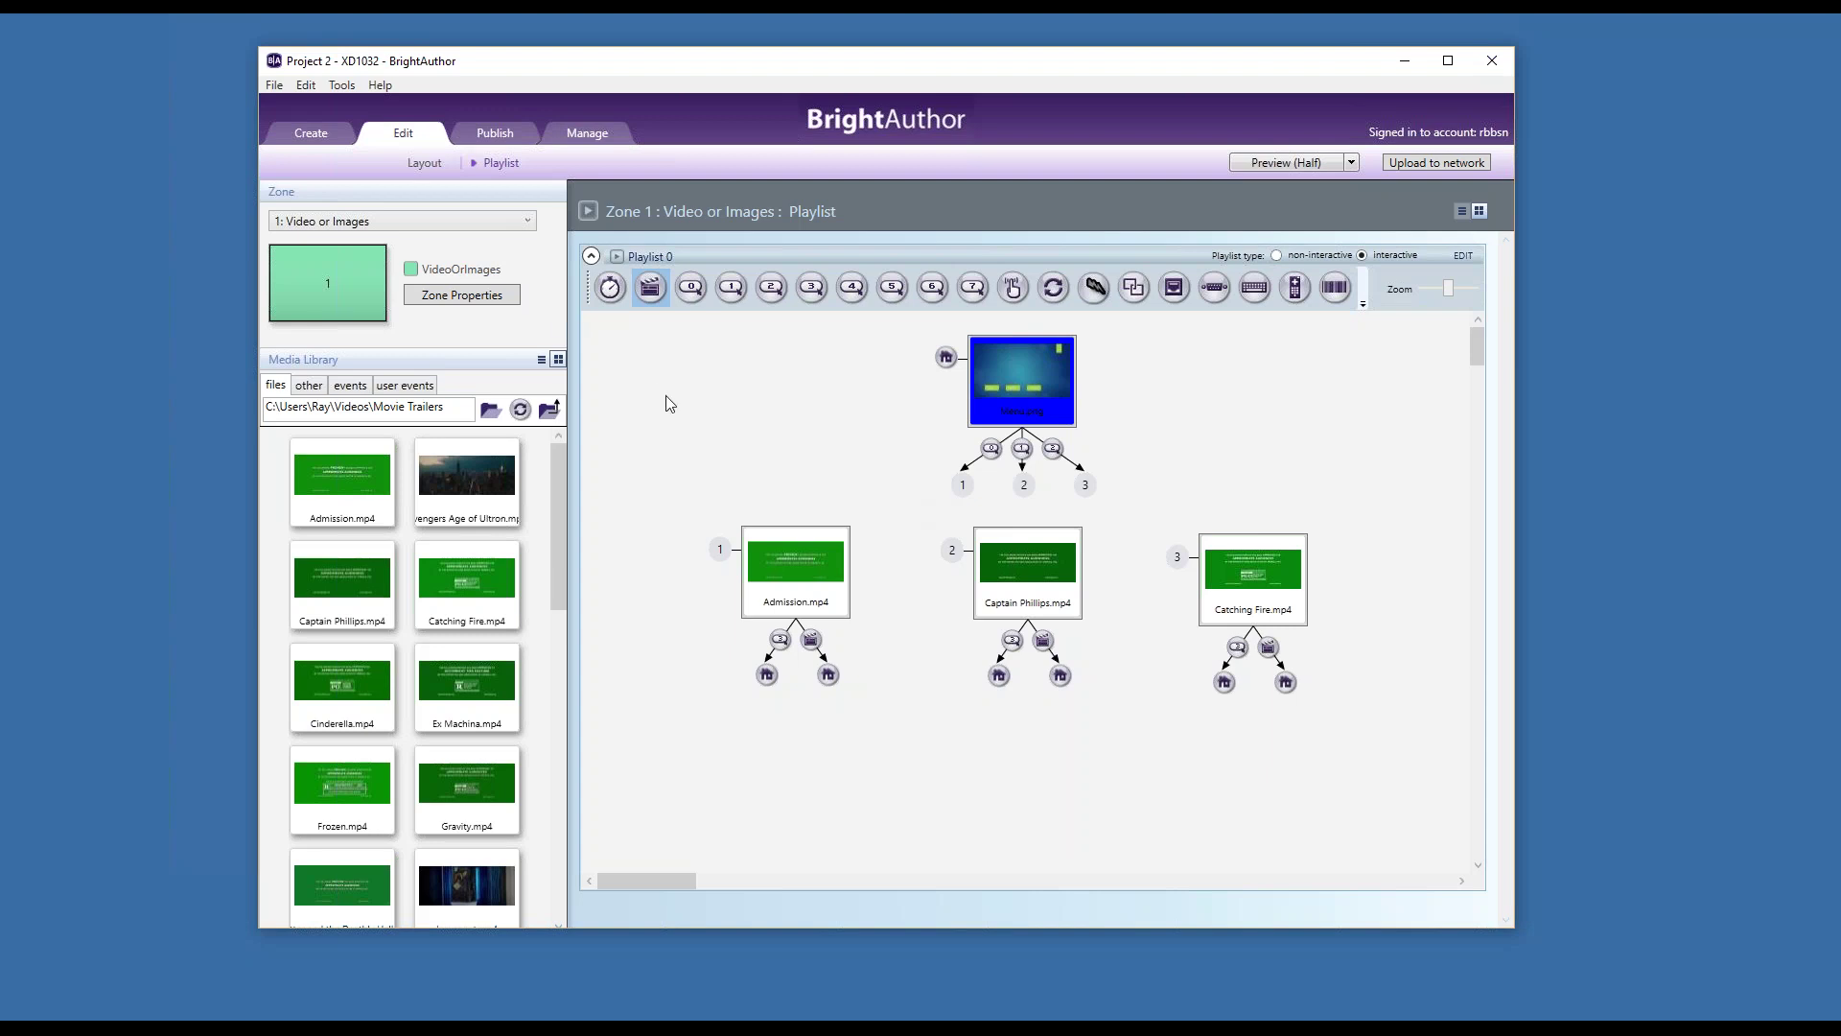
Step: Set GPIO 4, 5, 6 and 7 to Output in the Presentation Properties I/O settings
click(274, 84)
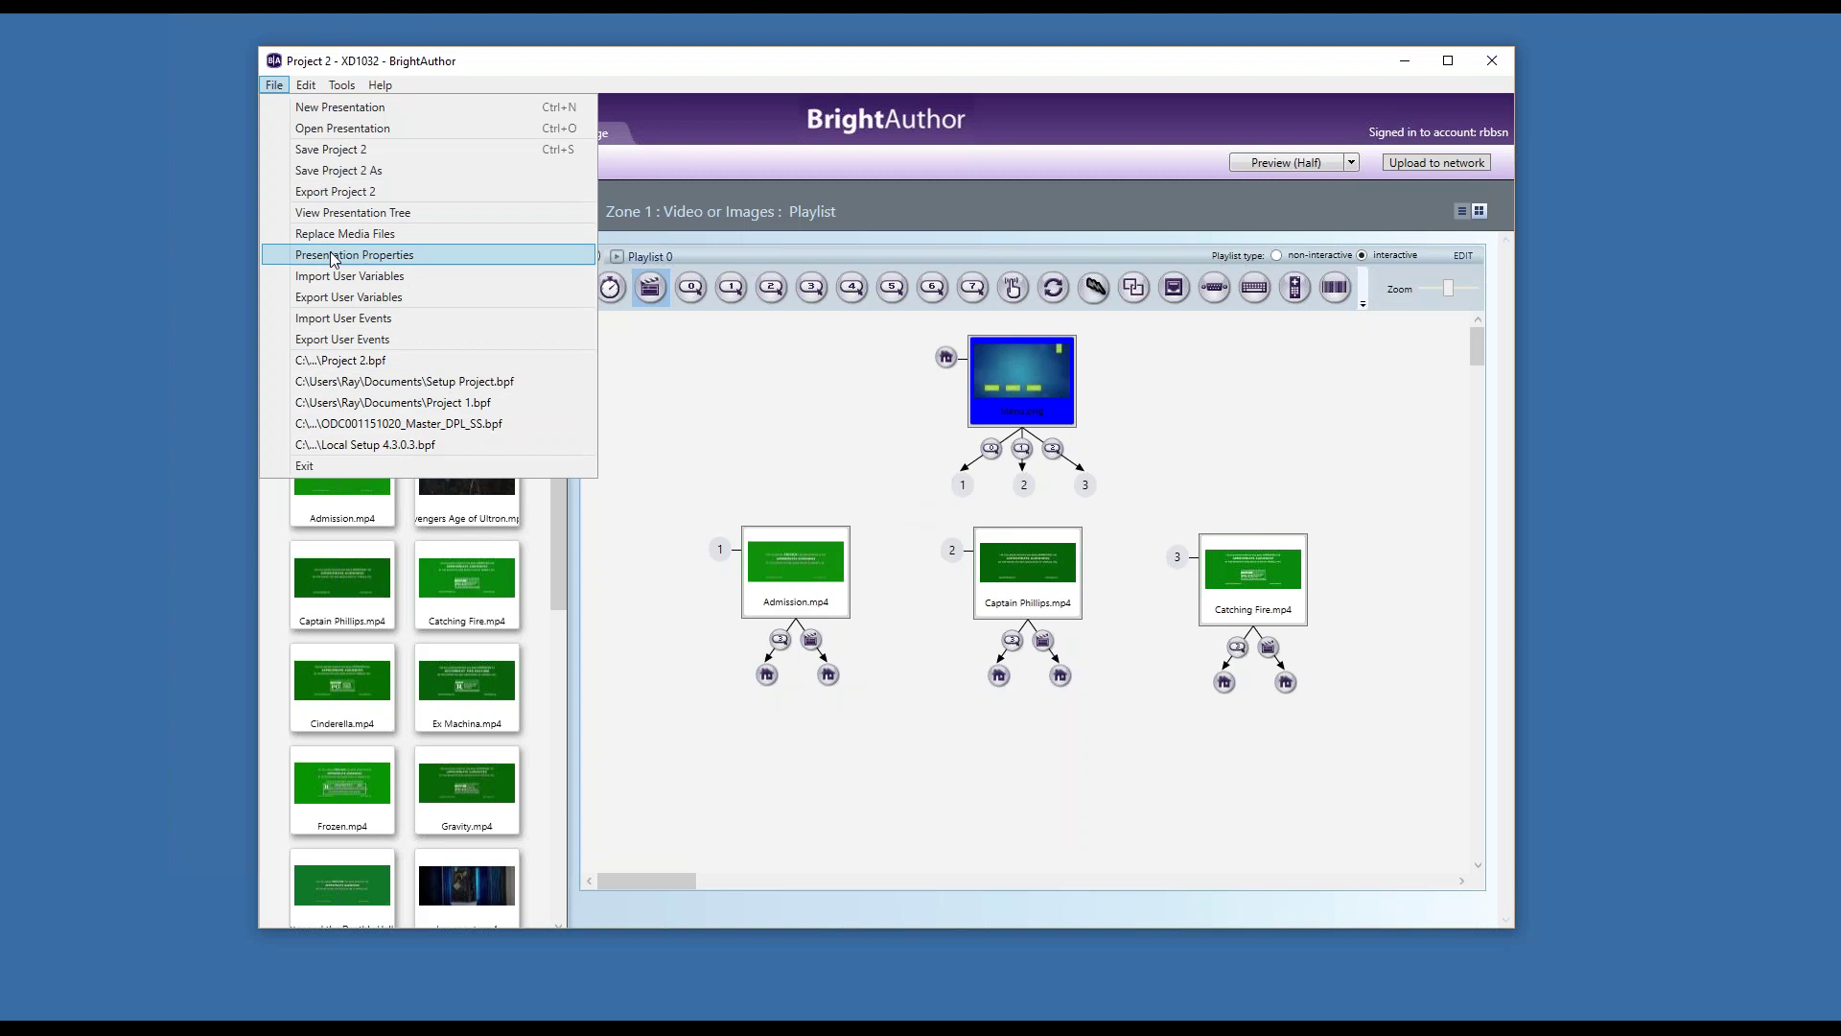
click(332, 257)
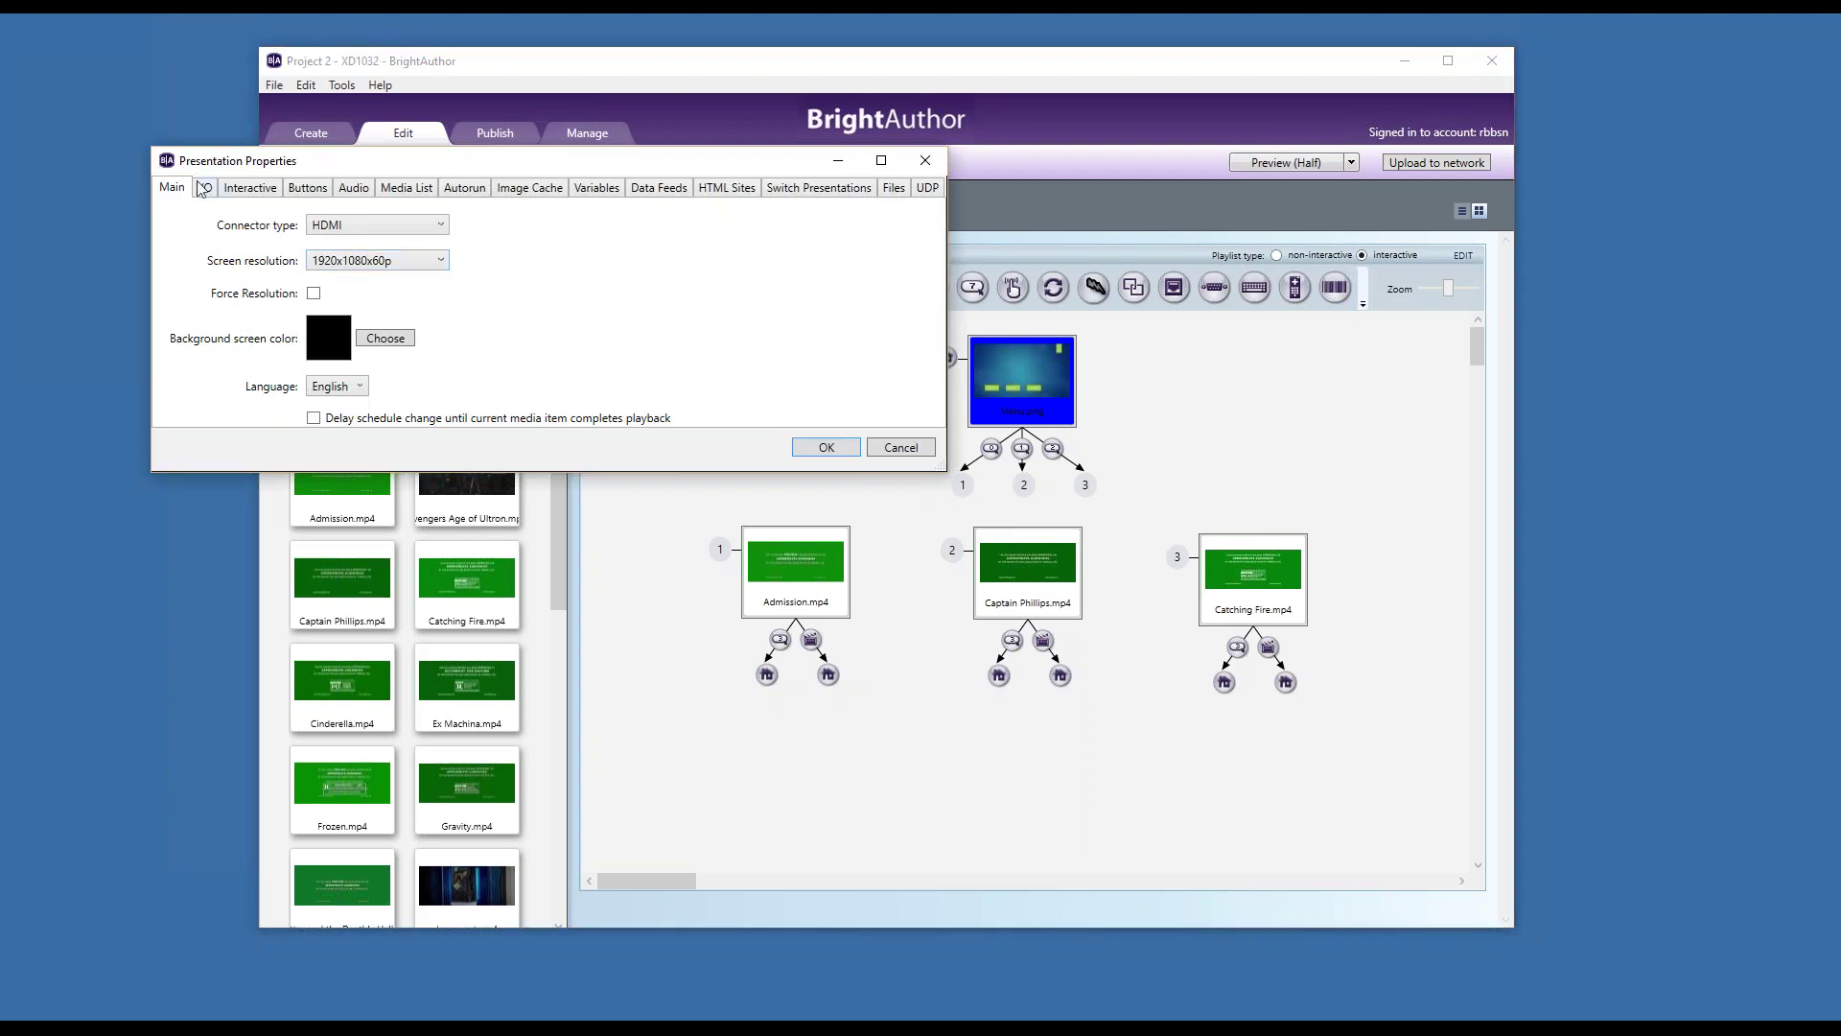
click(208, 189)
drag(290, 170, 671, 208)
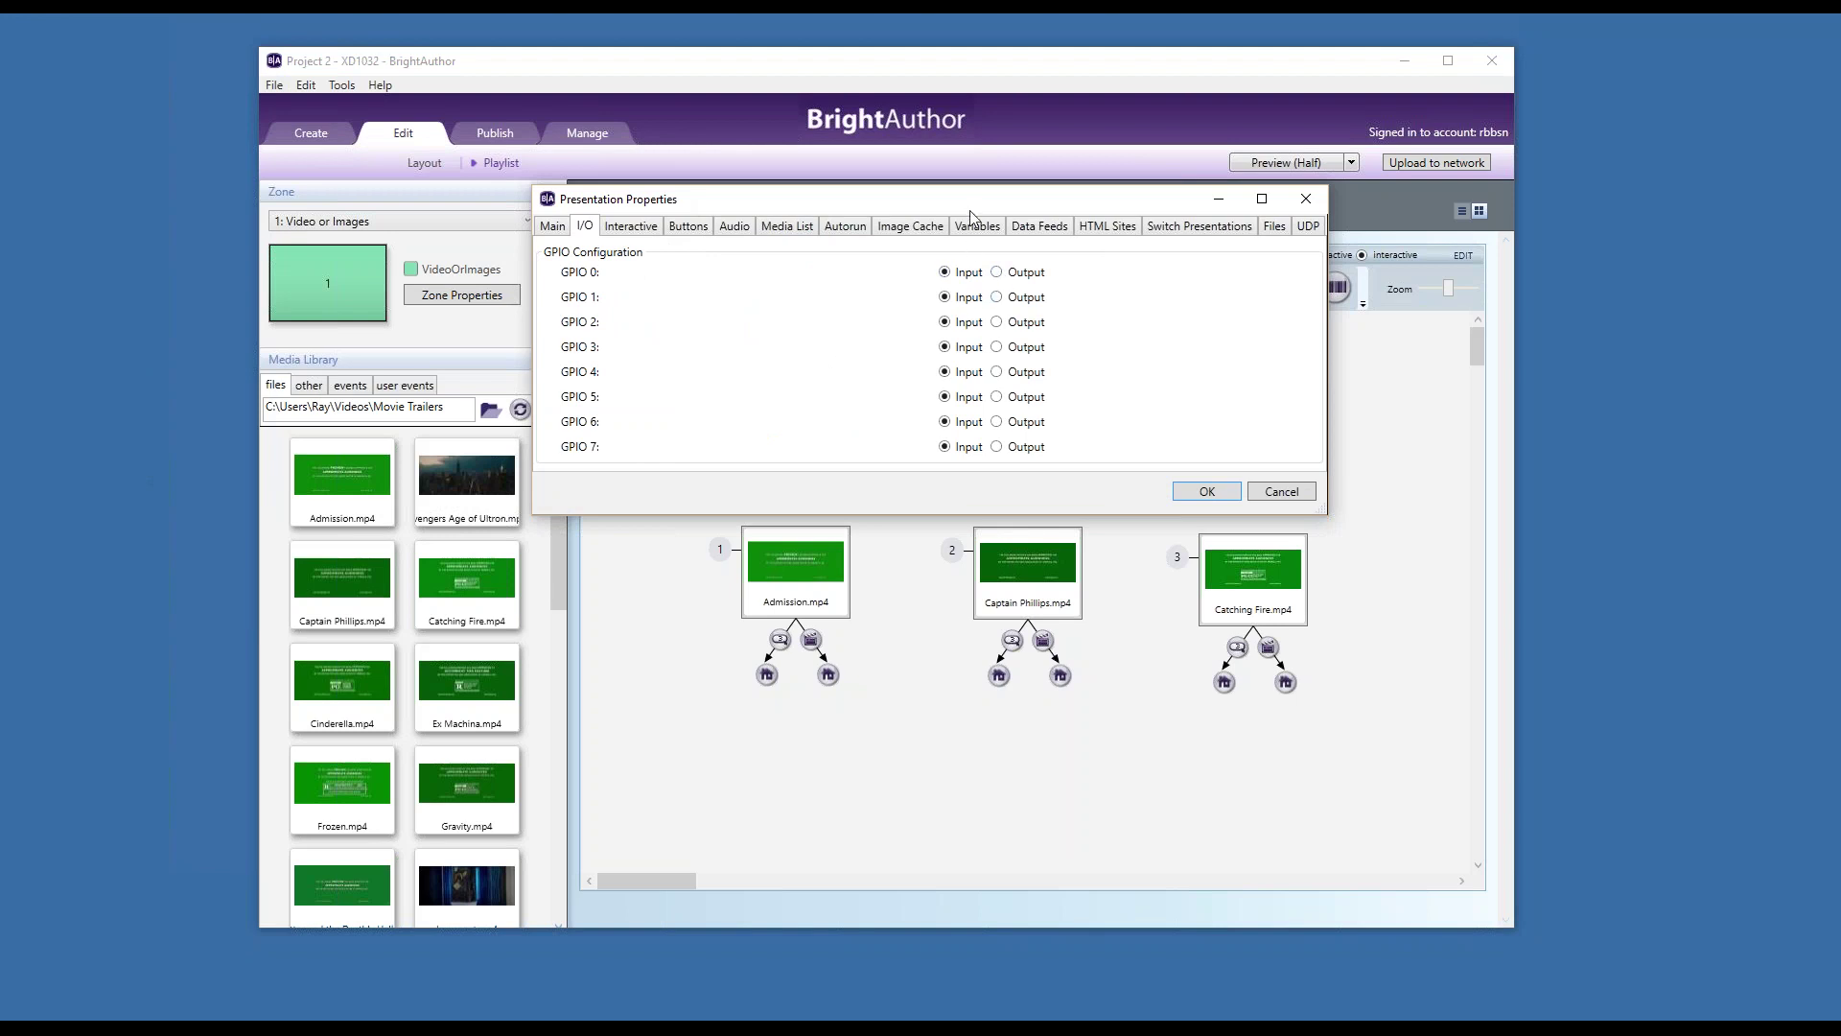
drag(971, 202, 680, 71)
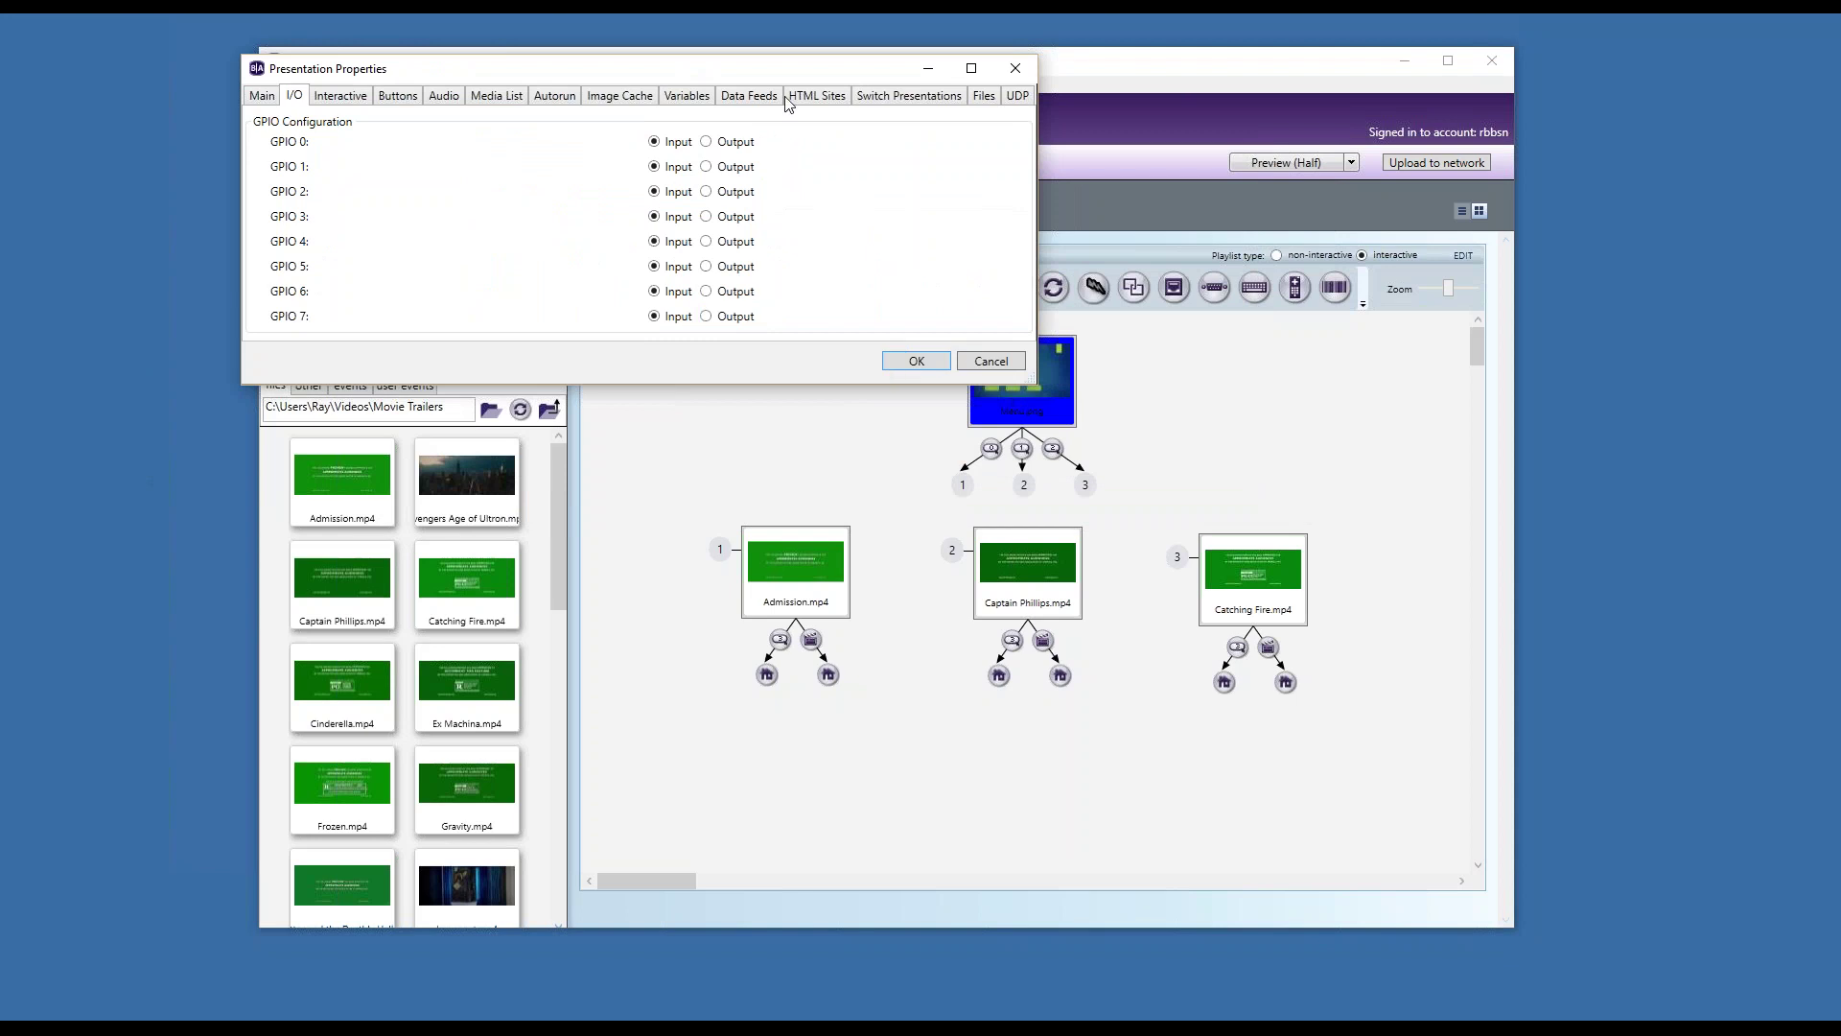
drag(796, 73, 1103, 265)
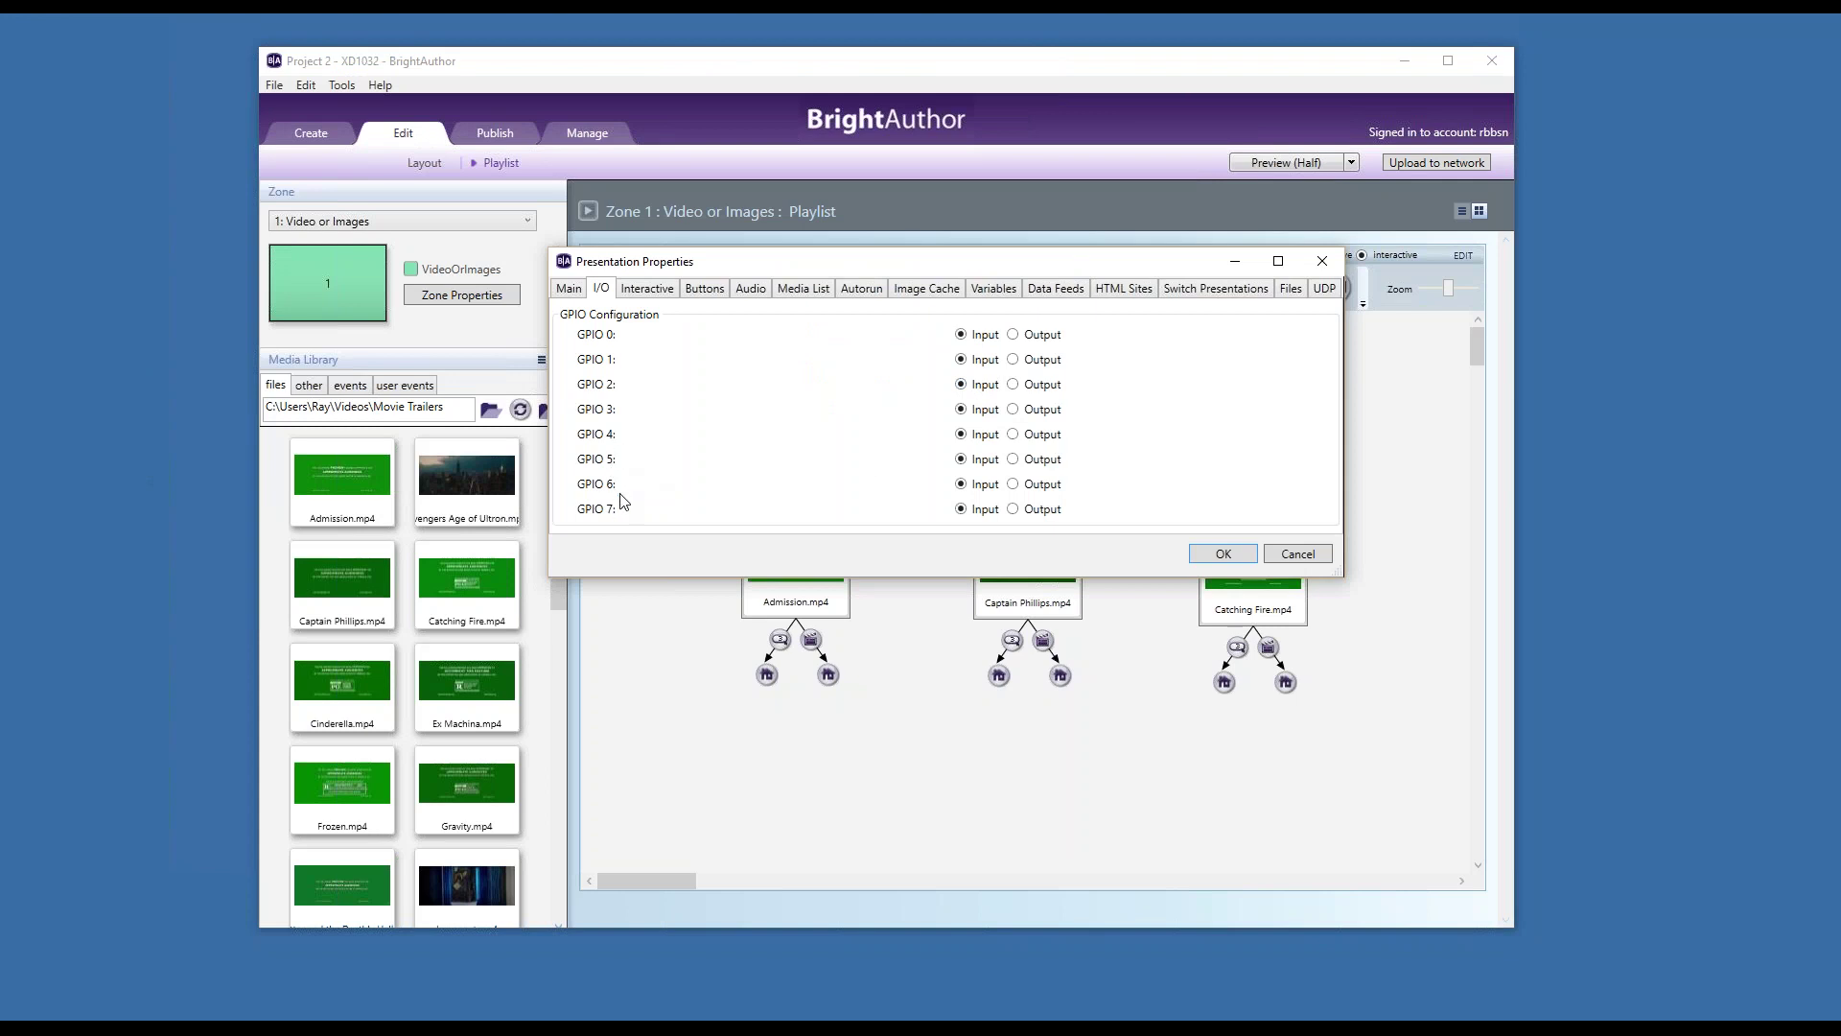
click(1015, 435)
click(1013, 460)
click(1013, 484)
click(1013, 509)
click(1220, 556)
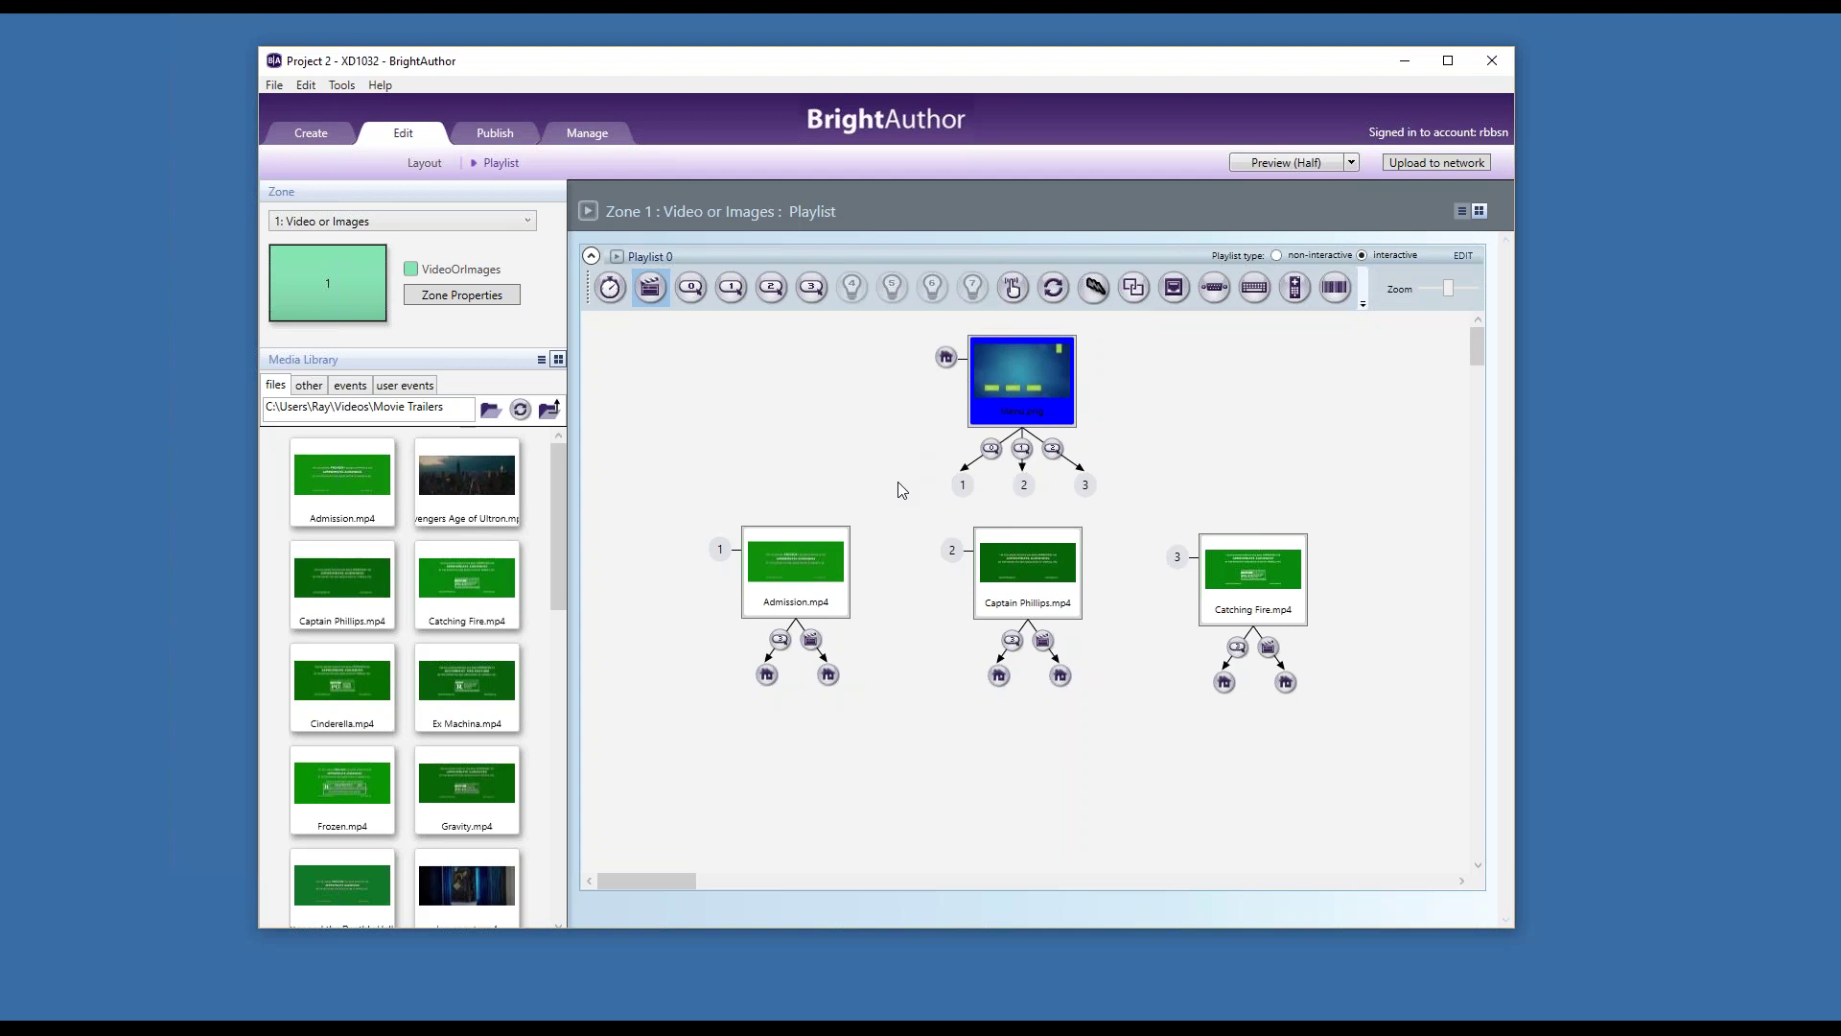
click(809, 549)
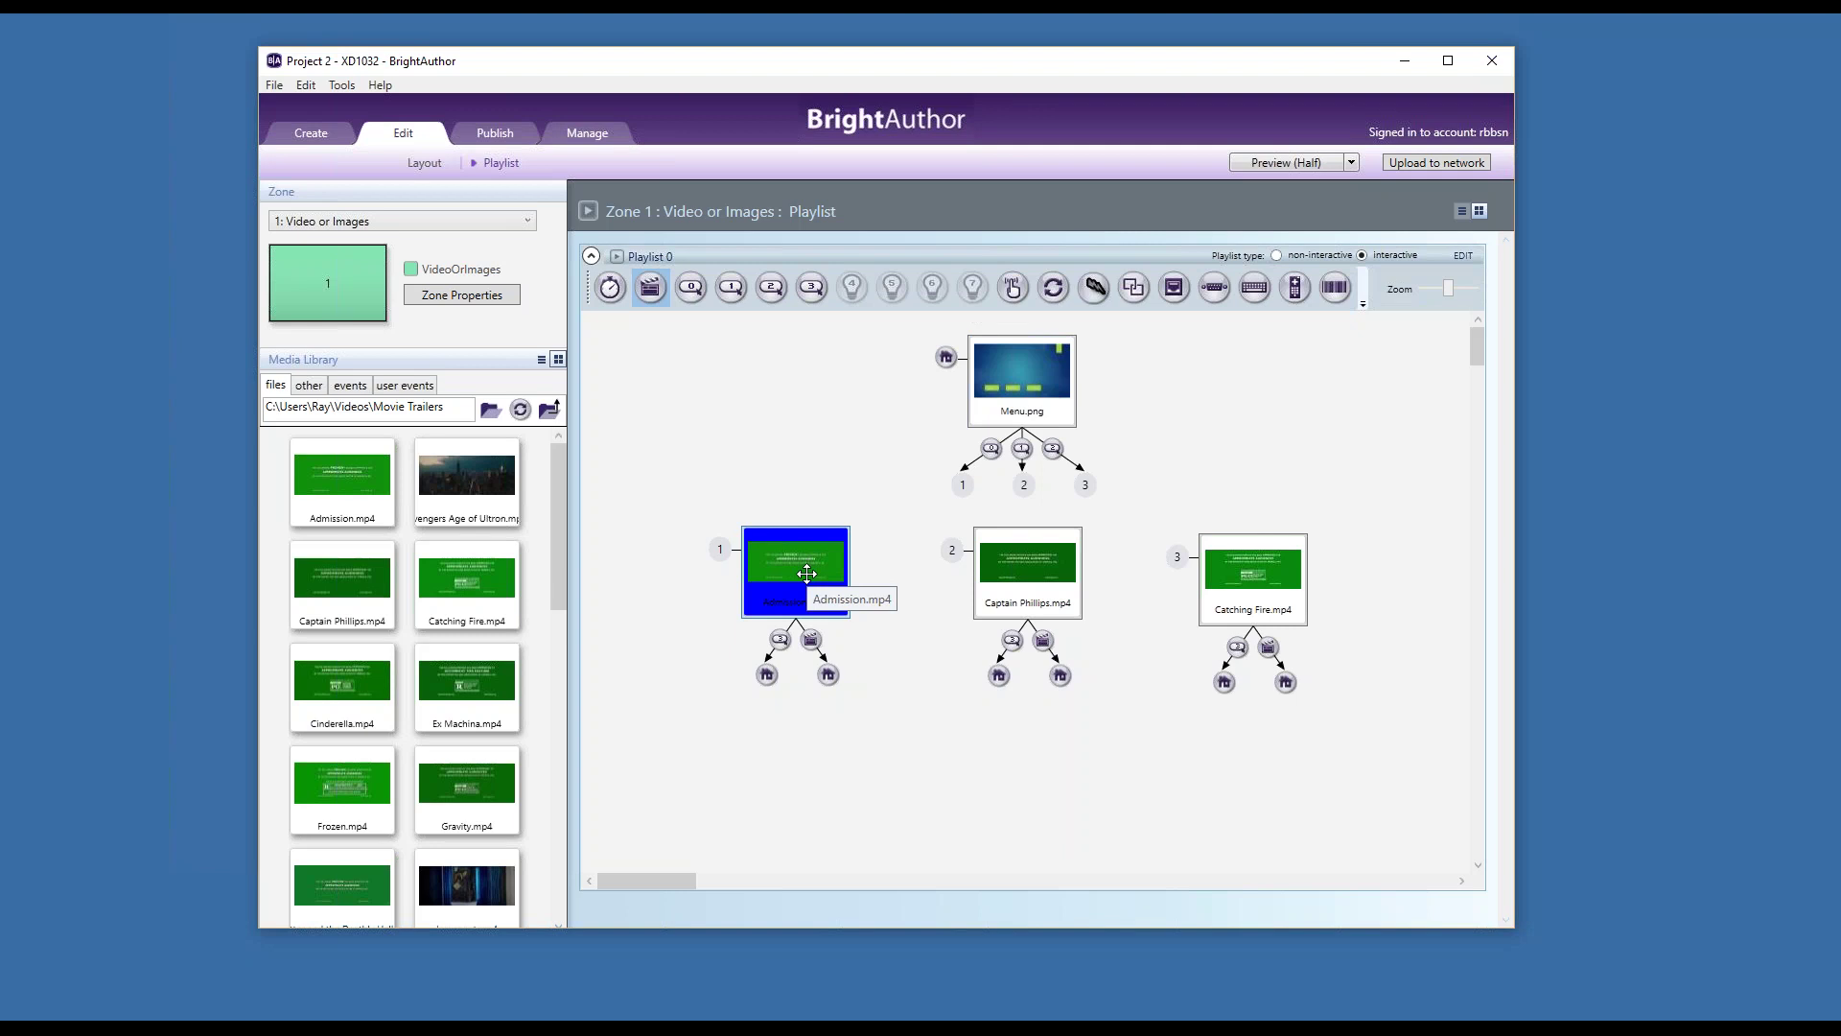
Step: After checking each state, shift Admission.mp4 a few pixels to the right
click(1009, 568)
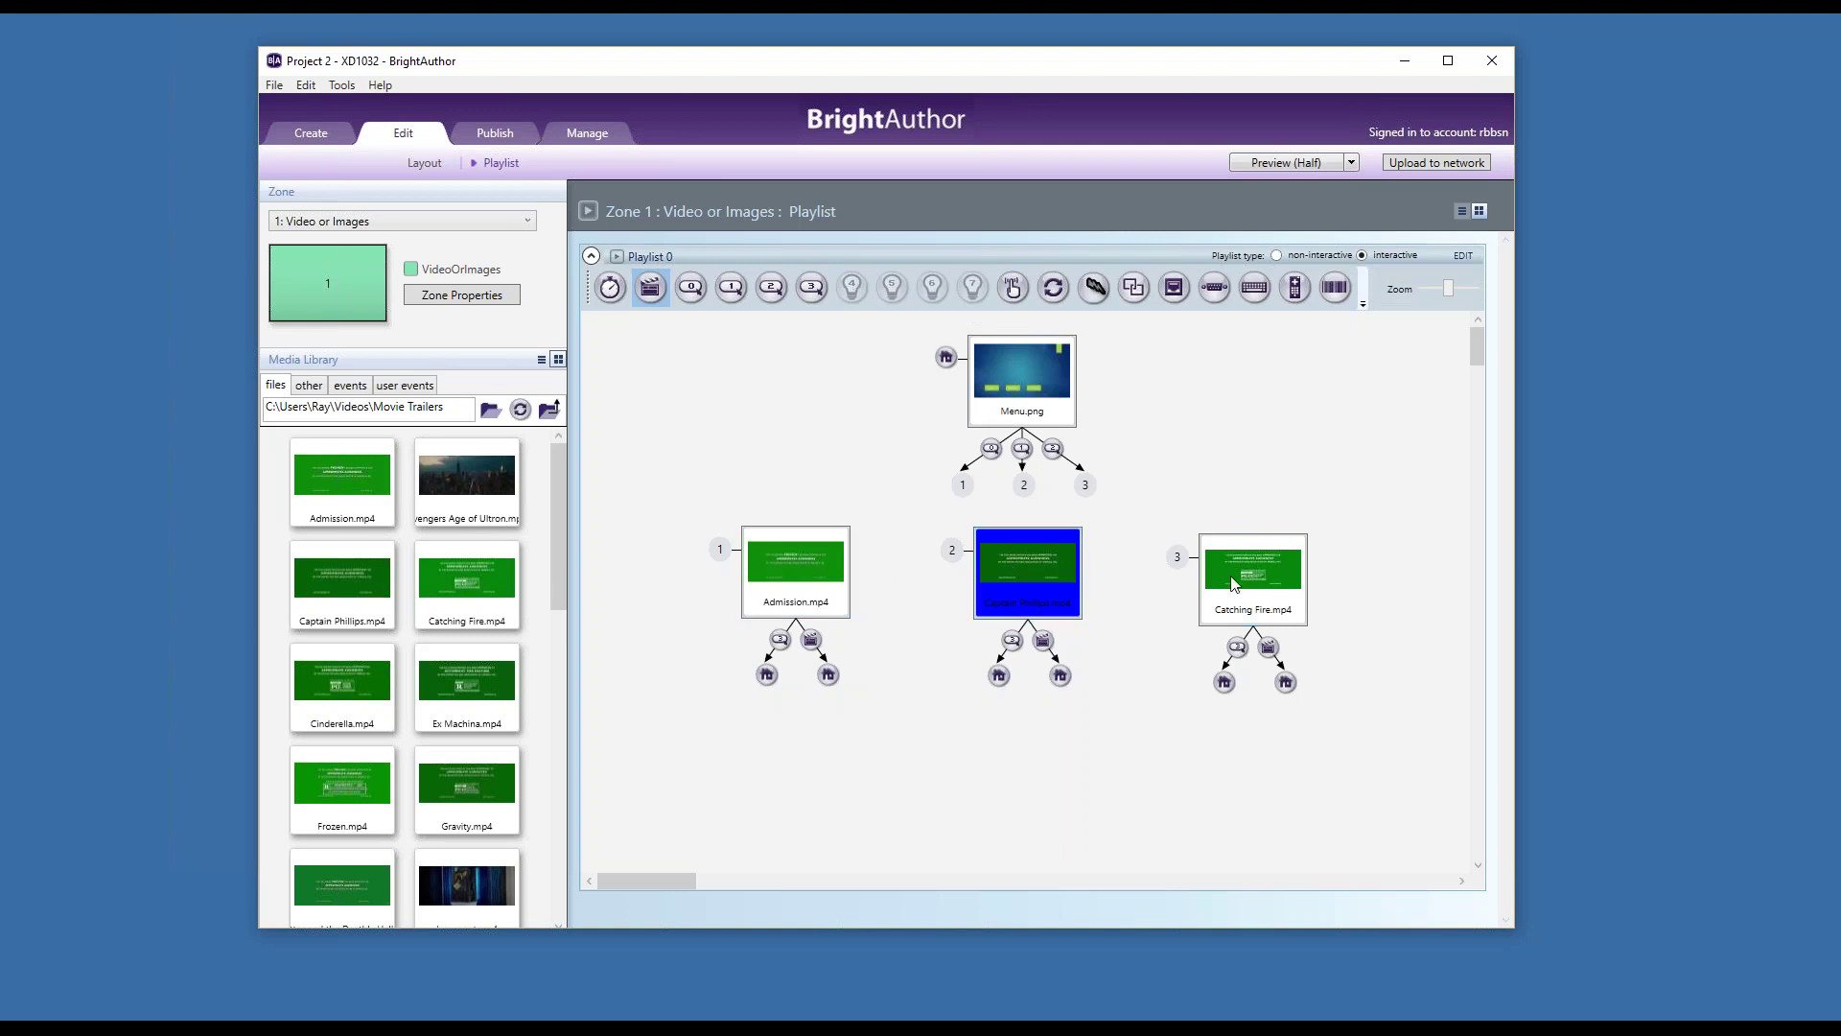
key(Right)
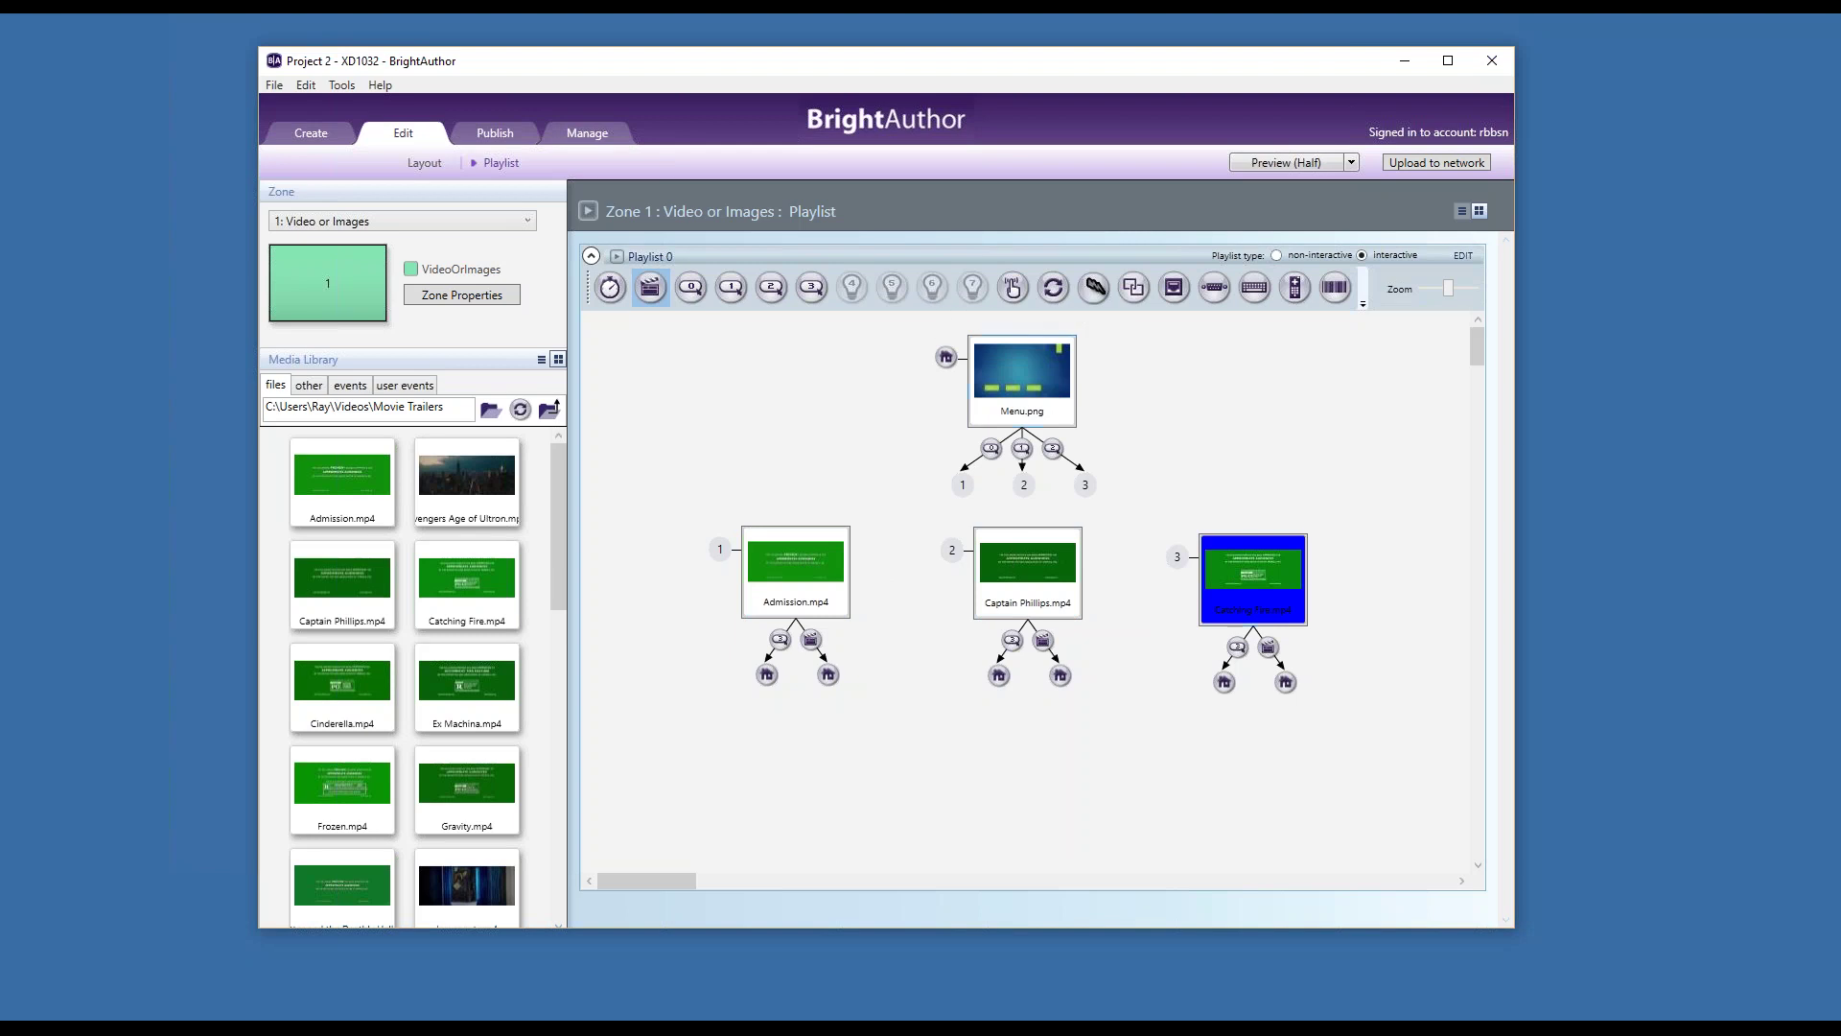
click(814, 575)
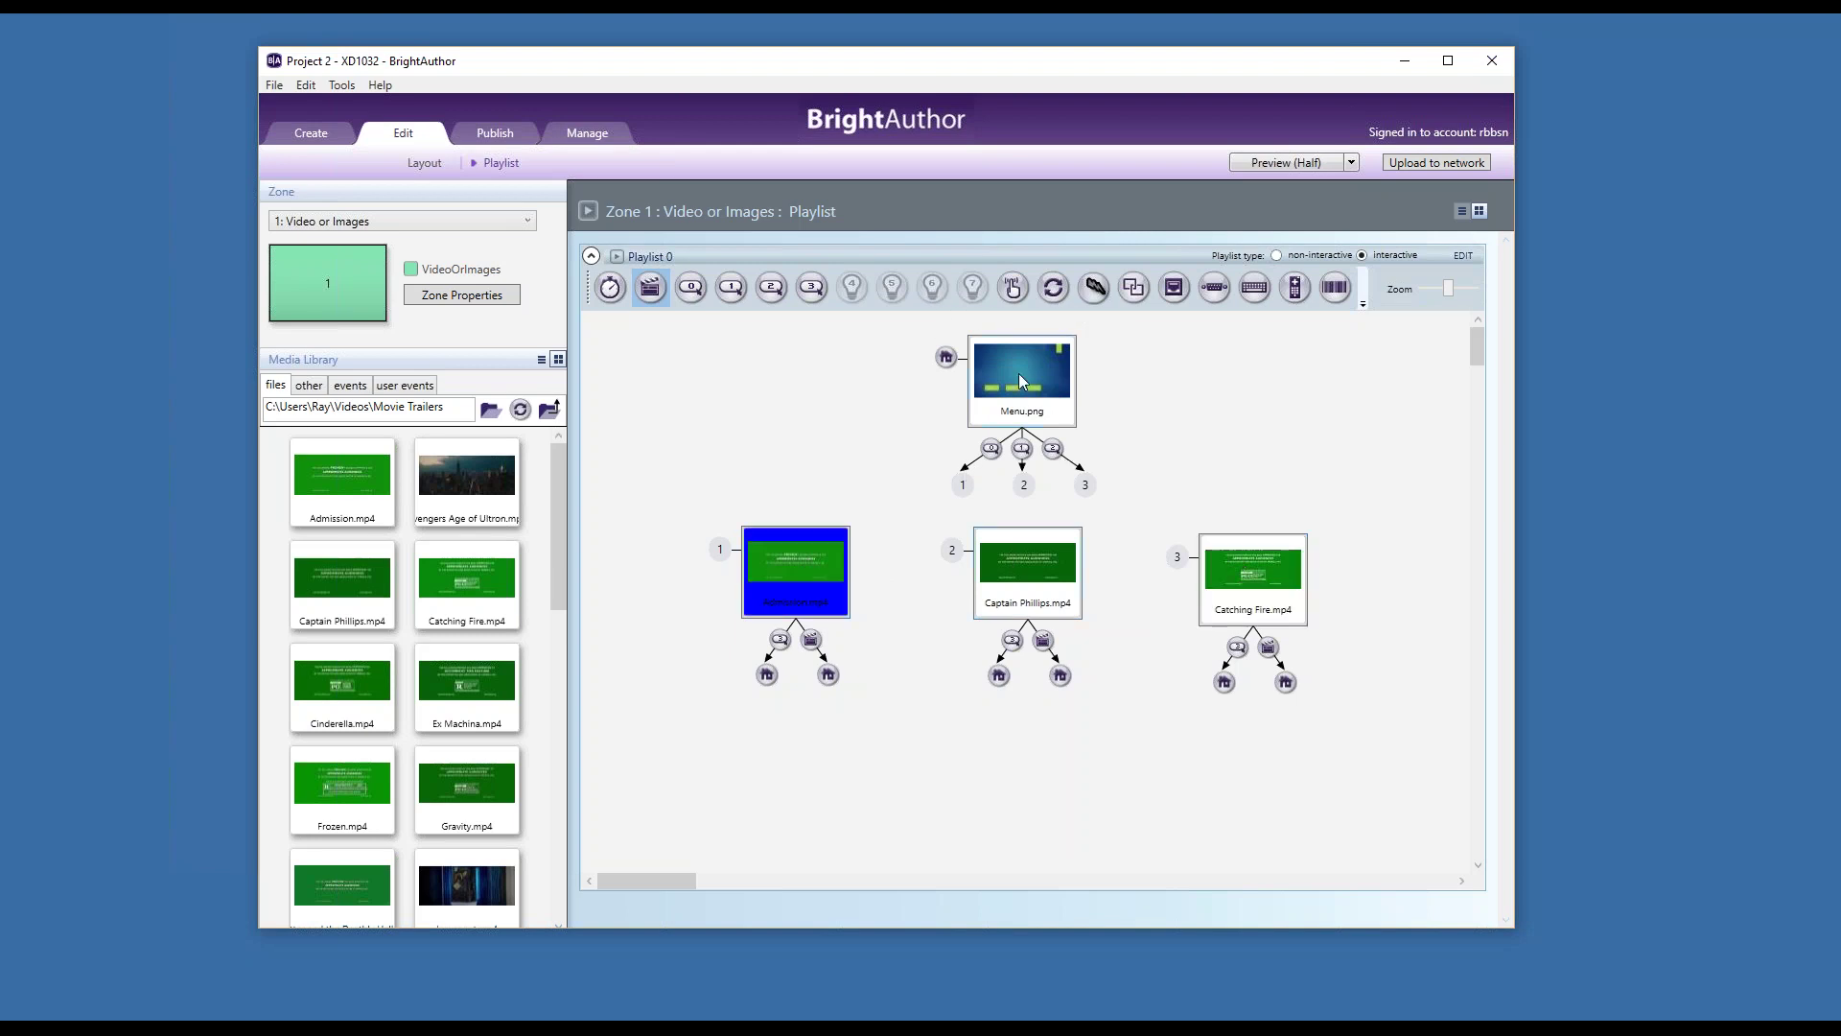
click(997, 418)
click(844, 533)
click(1009, 573)
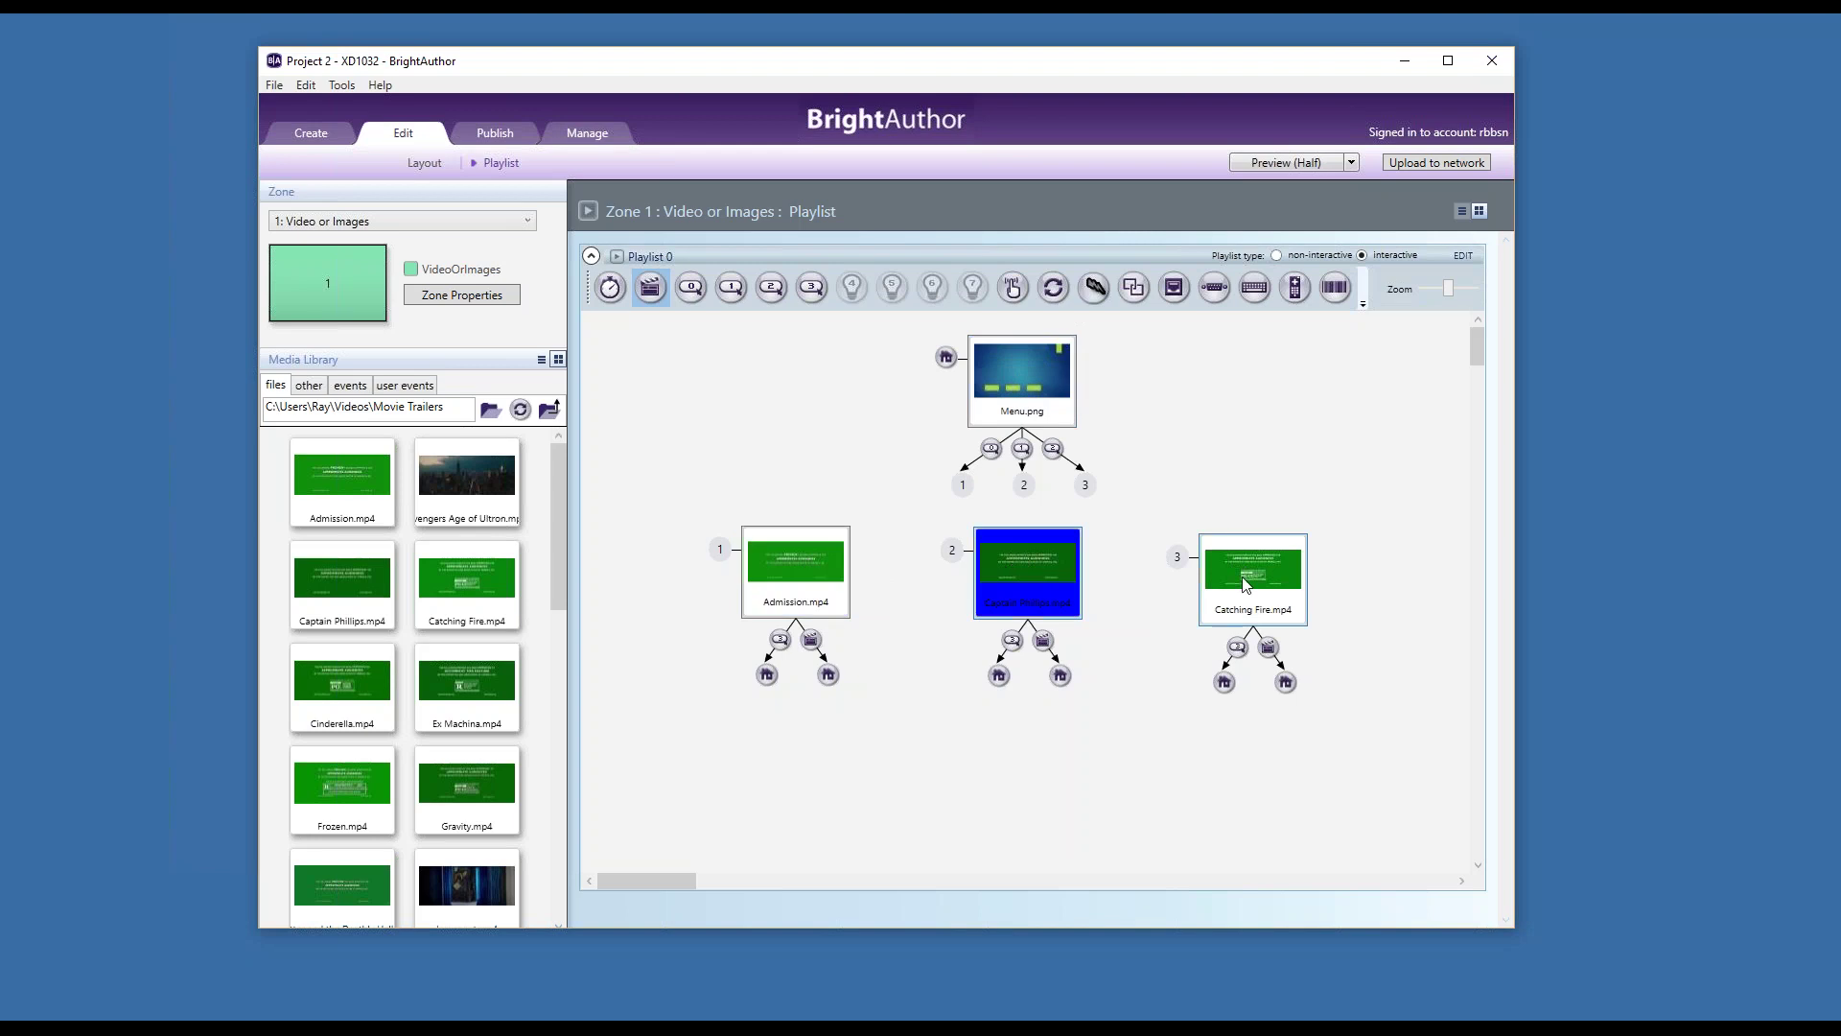
click(1251, 576)
click(1112, 746)
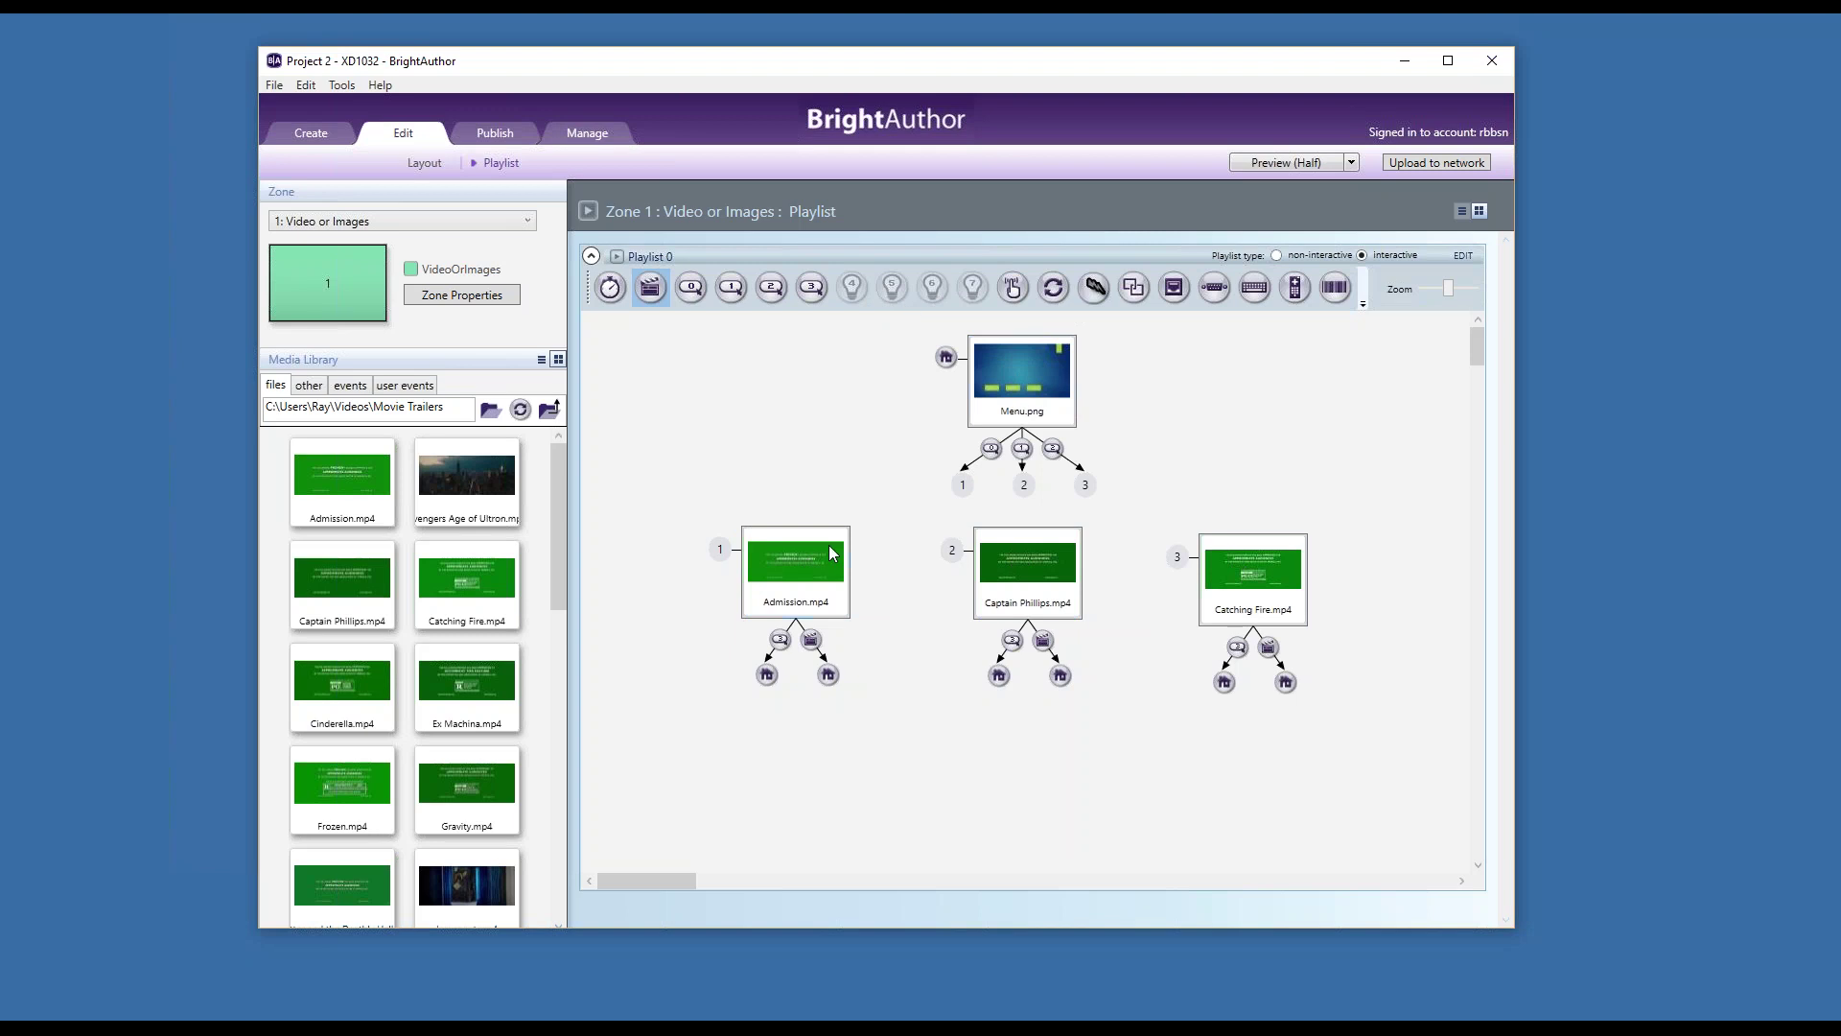
drag(790, 561, 803, 562)
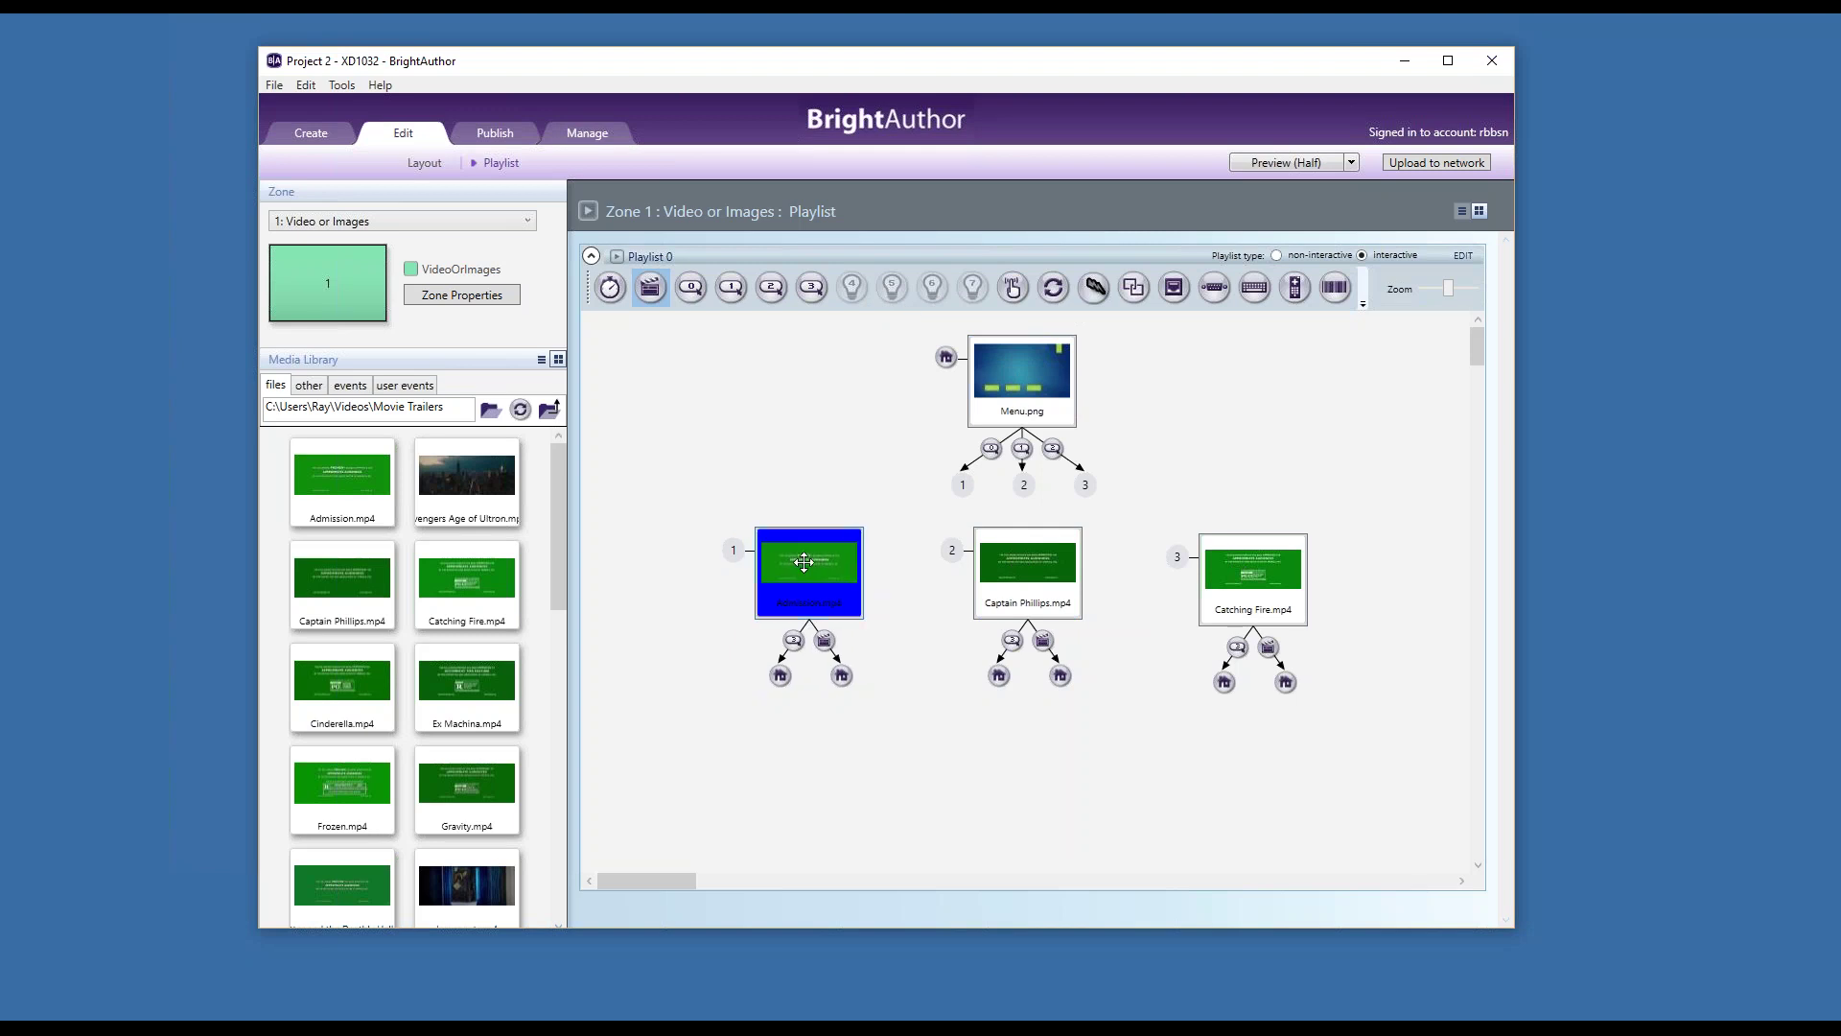
Step: Give Admission.mp4 an entry command that turns GPIO 4 on
double_click(803, 561)
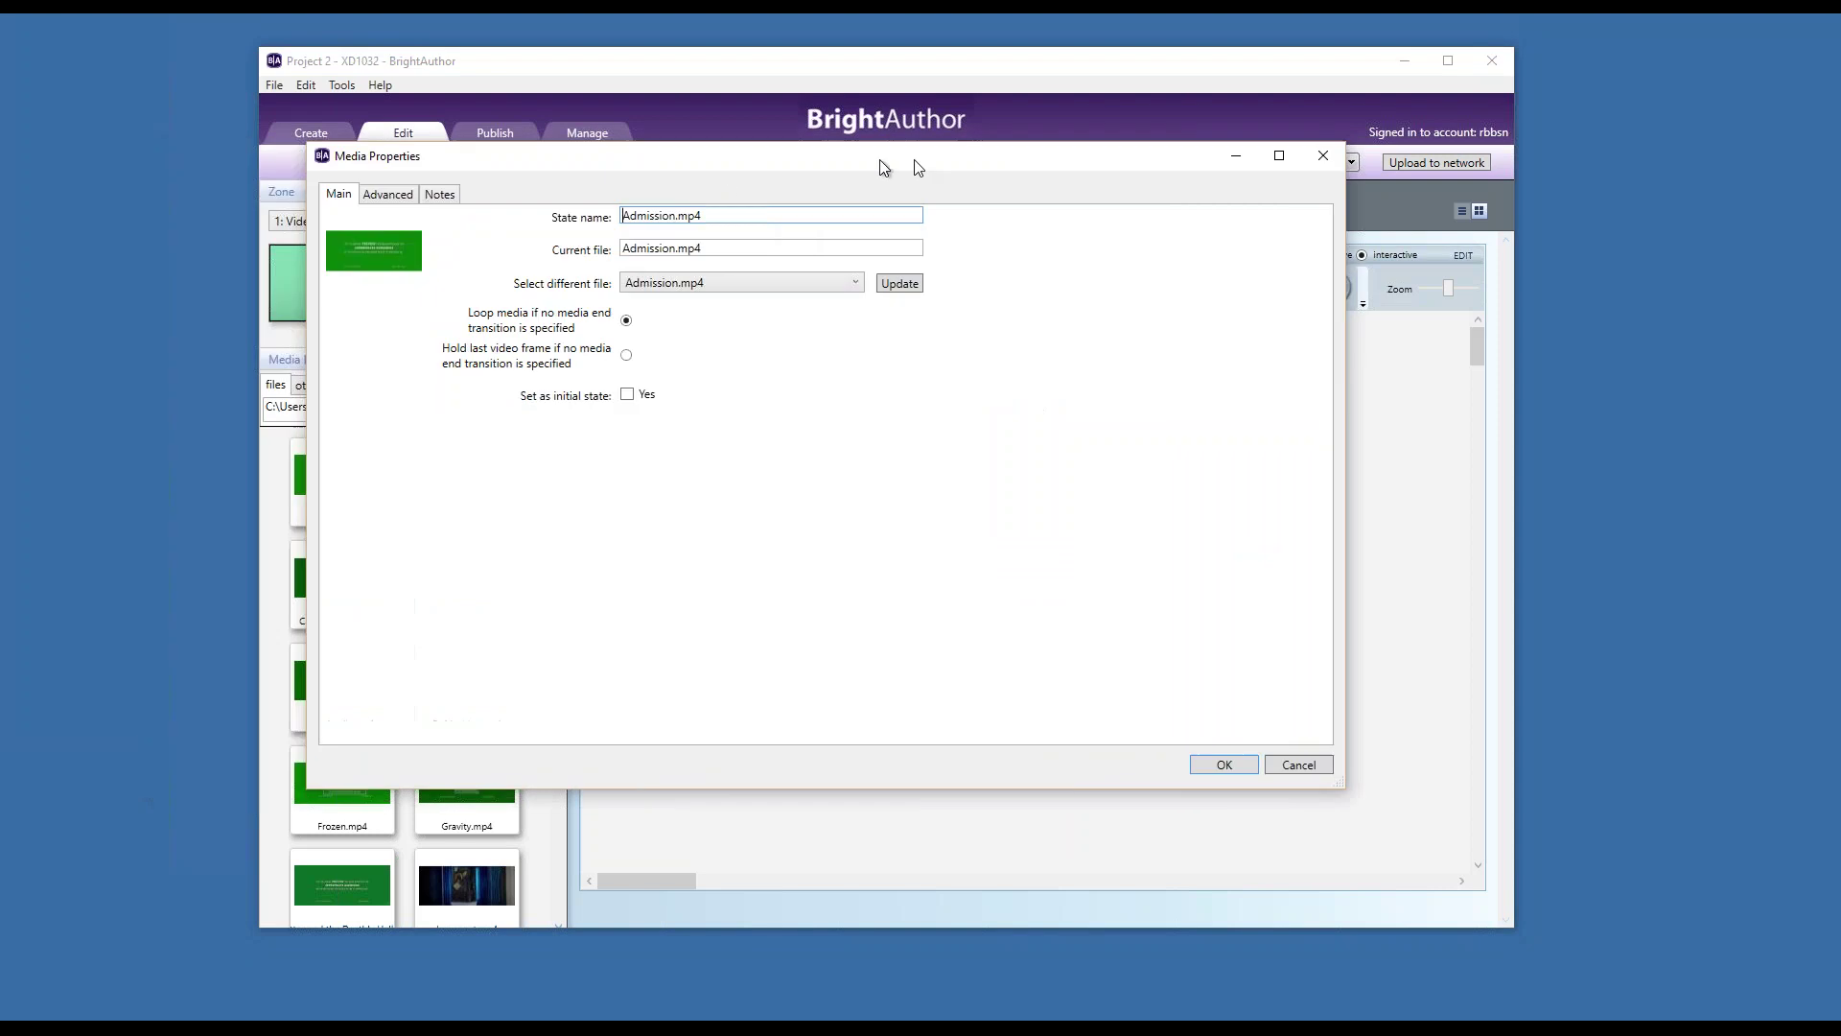
click(437, 196)
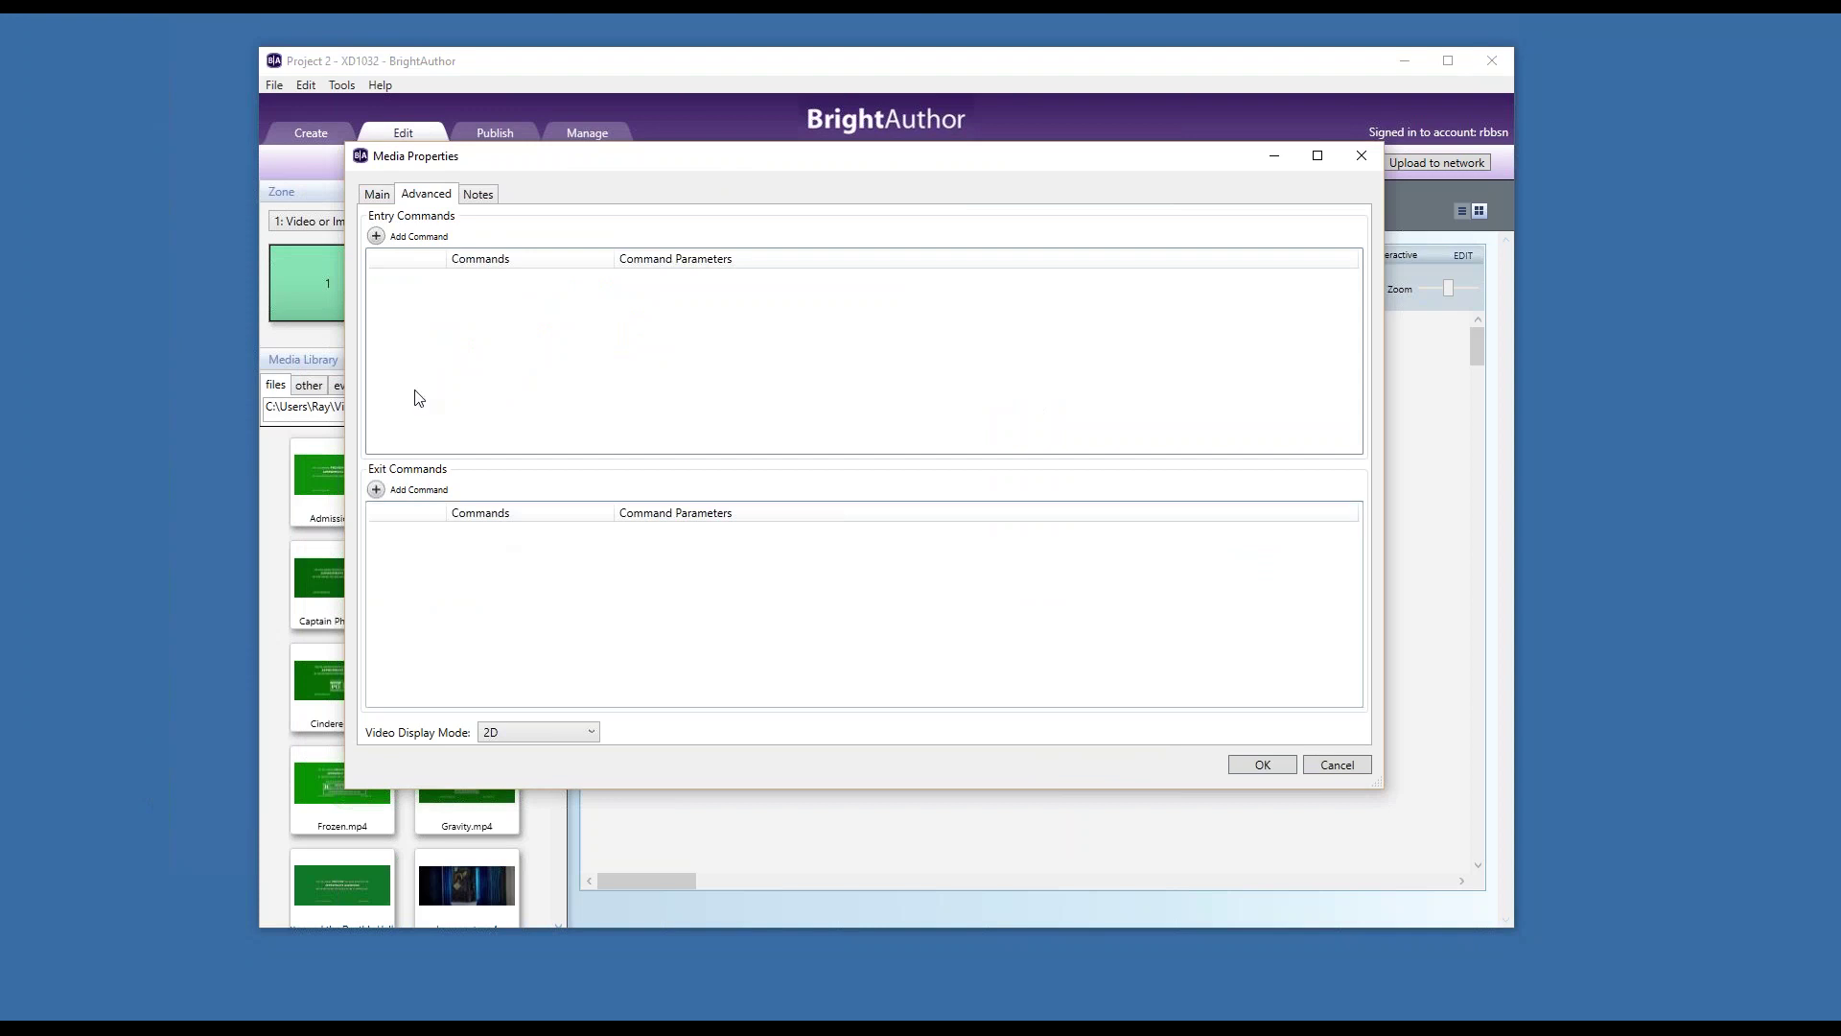
click(376, 236)
click(498, 286)
click(484, 399)
click(769, 285)
text(4)
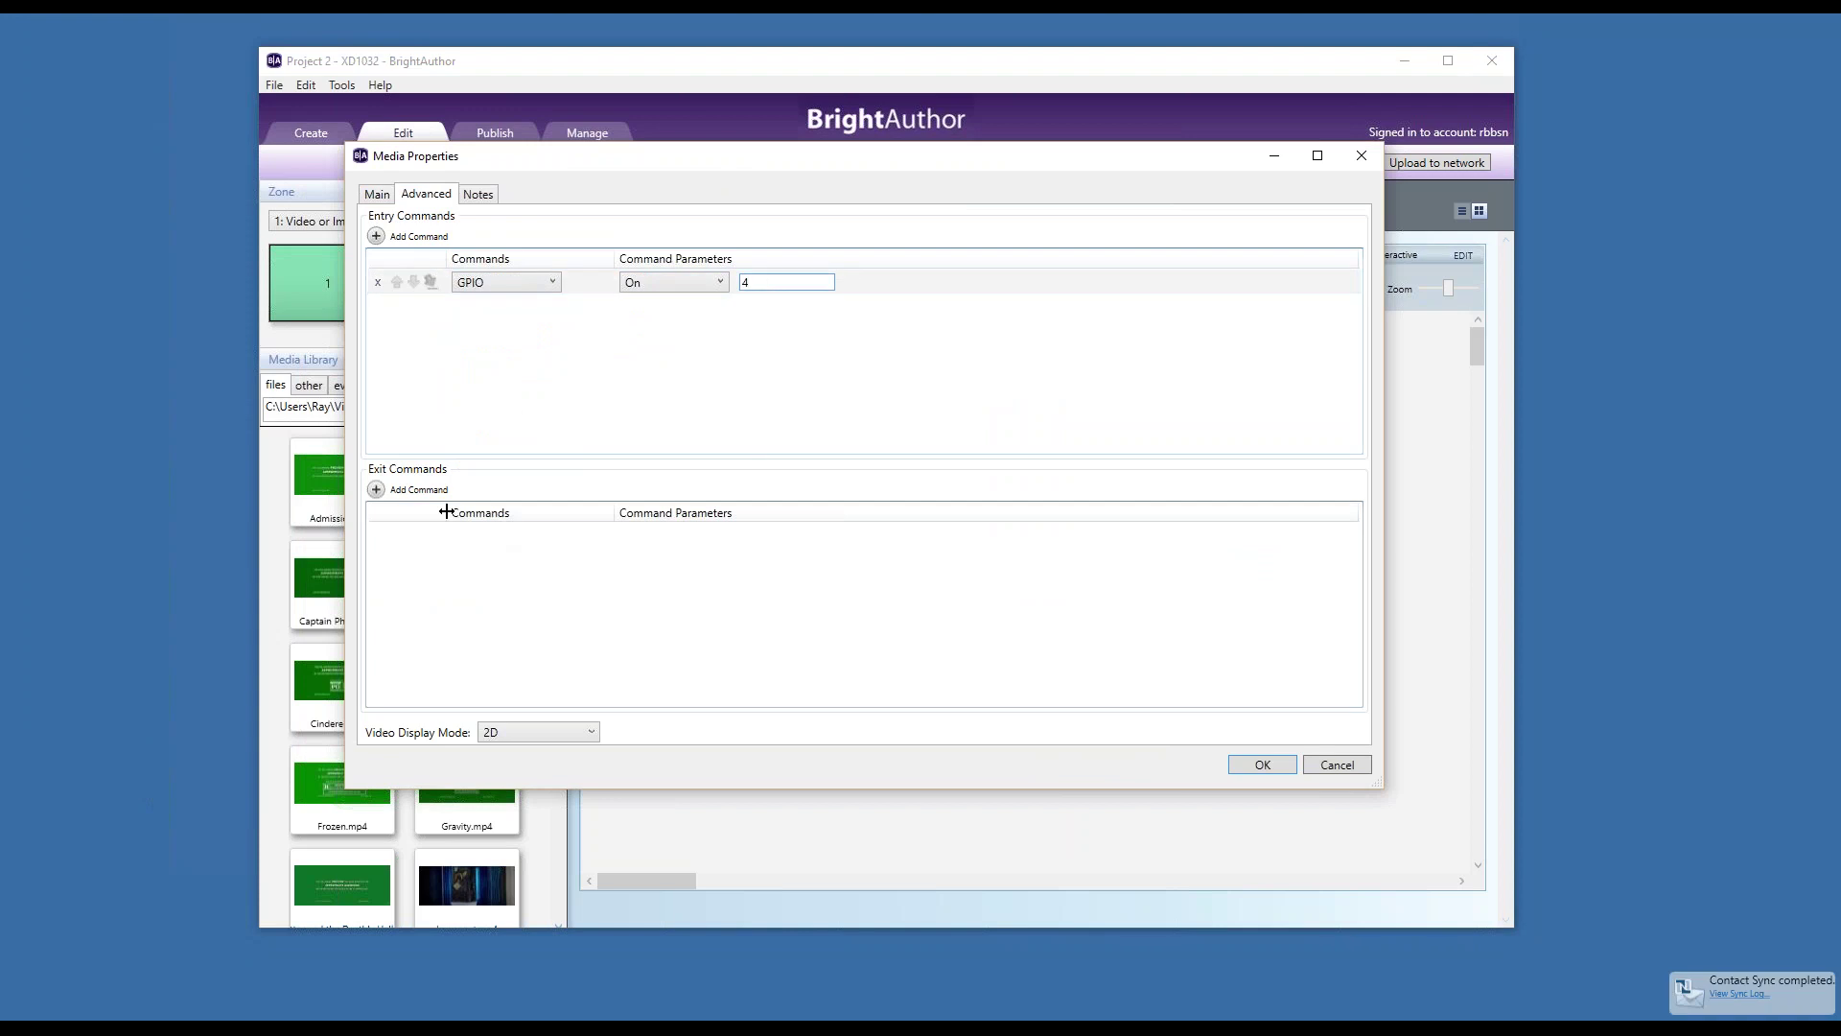
Step: Add a GPIO Off 4 exit command to Admission.mp4 and apply the properties
click(375, 489)
click(507, 535)
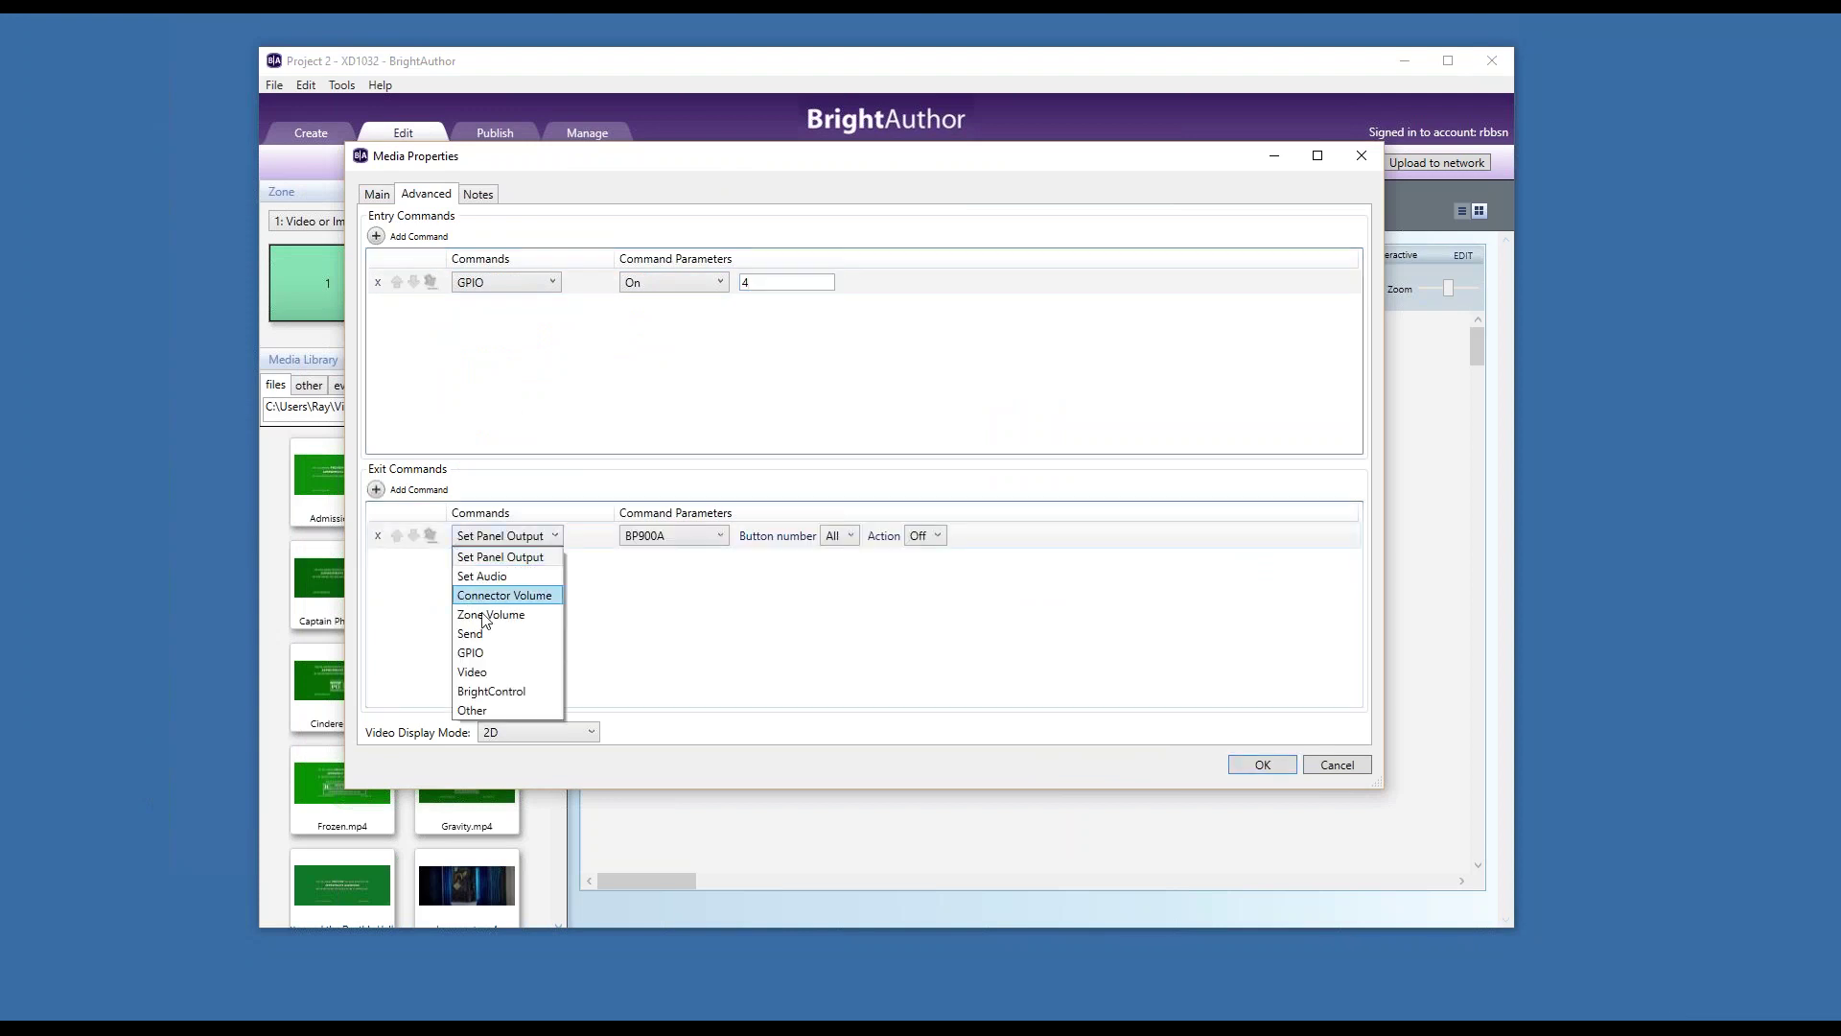
click(490, 654)
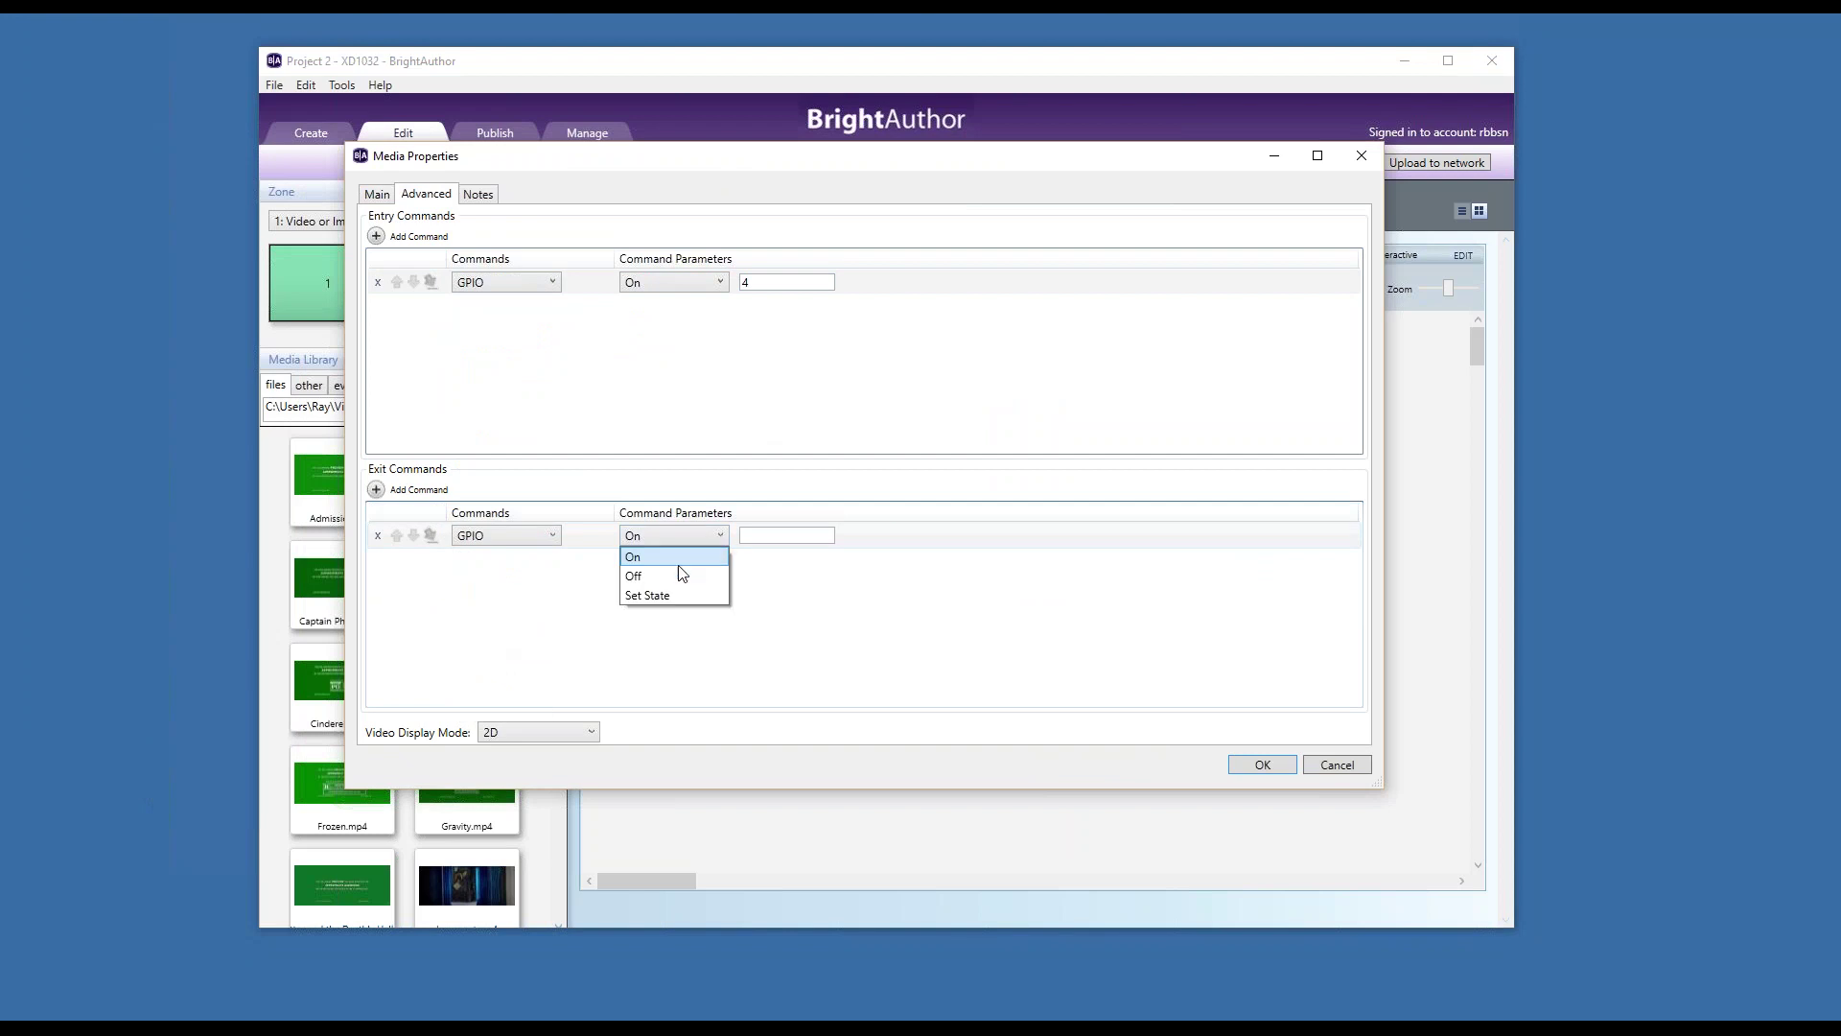
click(676, 571)
click(770, 539)
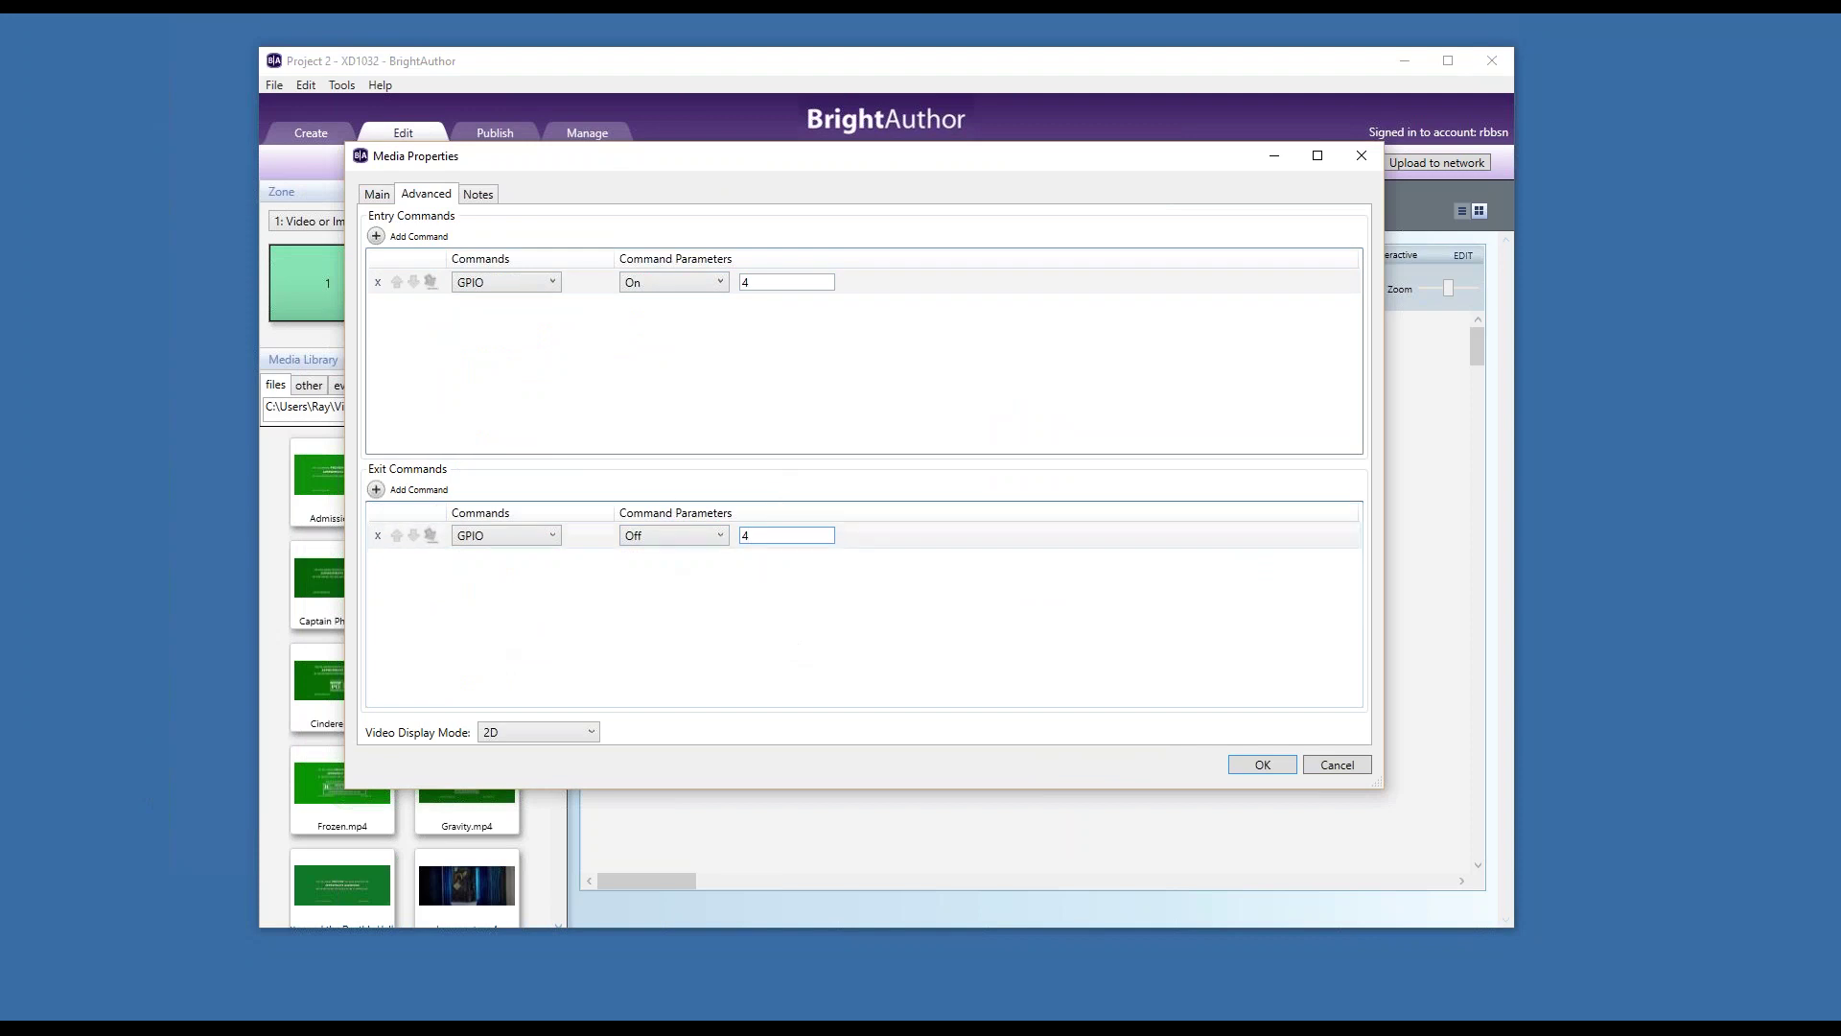
click(1239, 761)
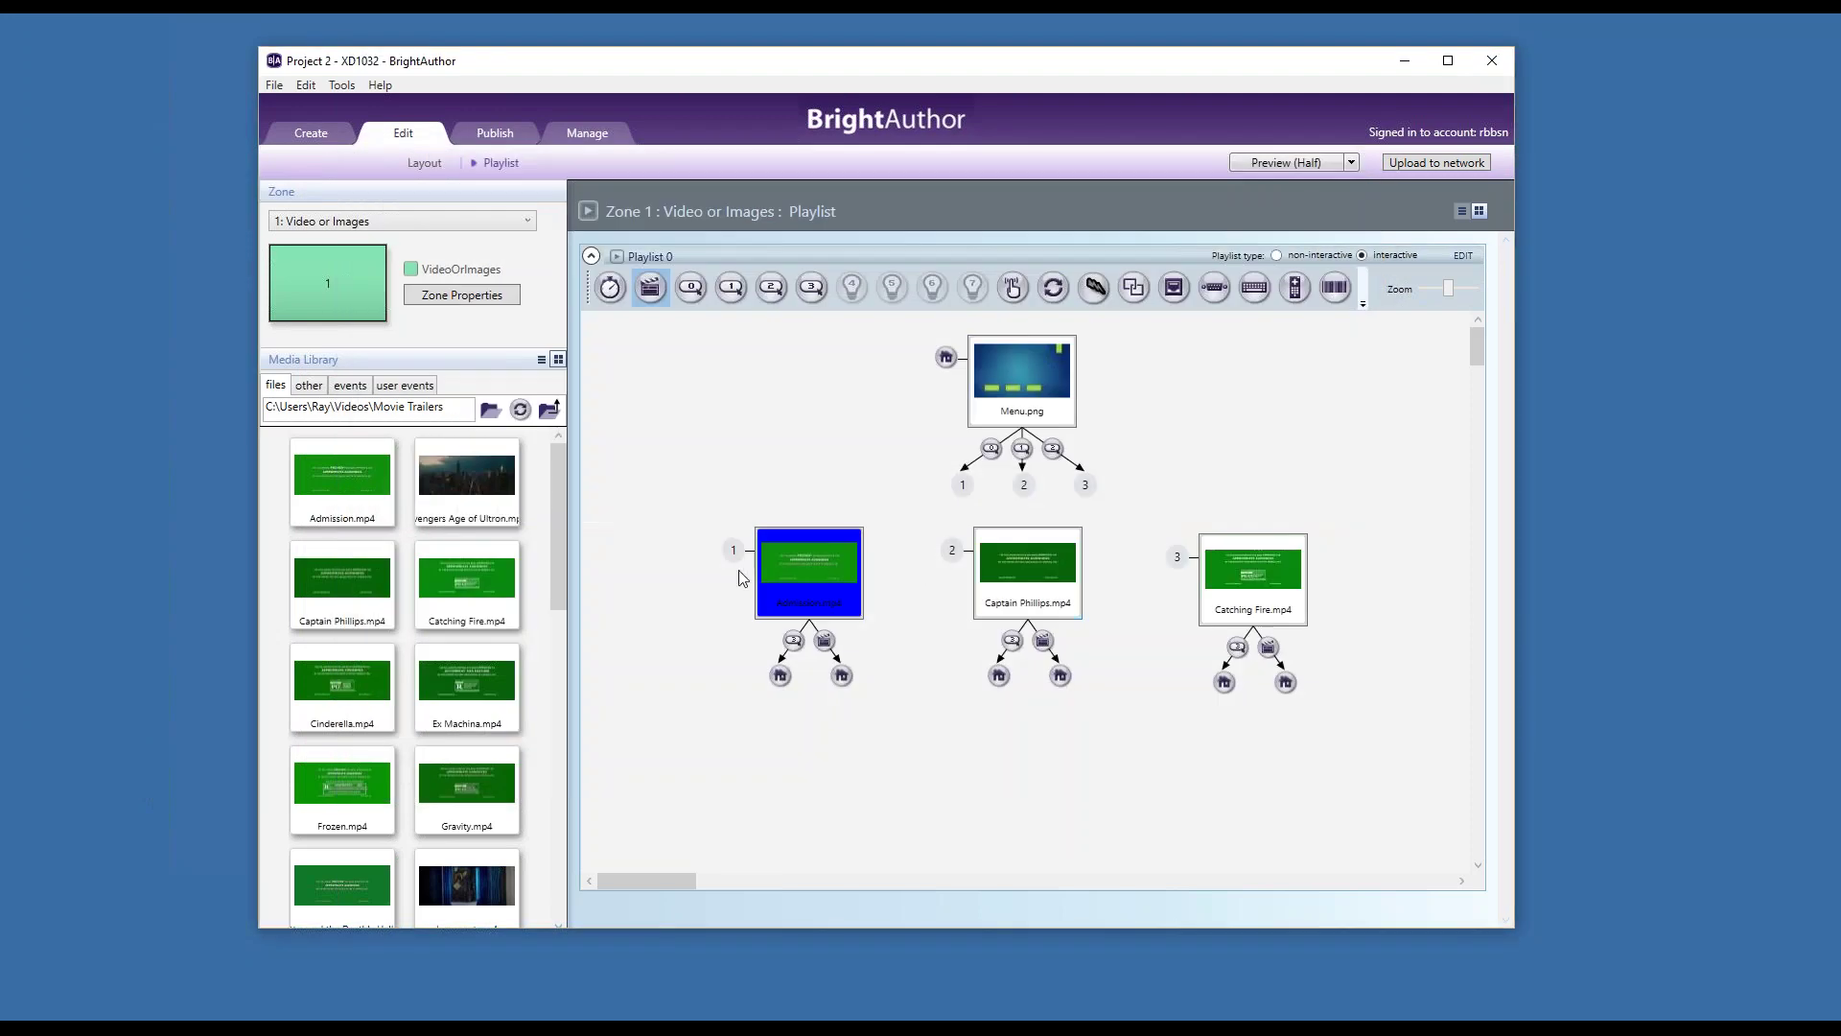
Step: Review Admission.mp4's entry and exit commands, then close its properties
double_click(816, 569)
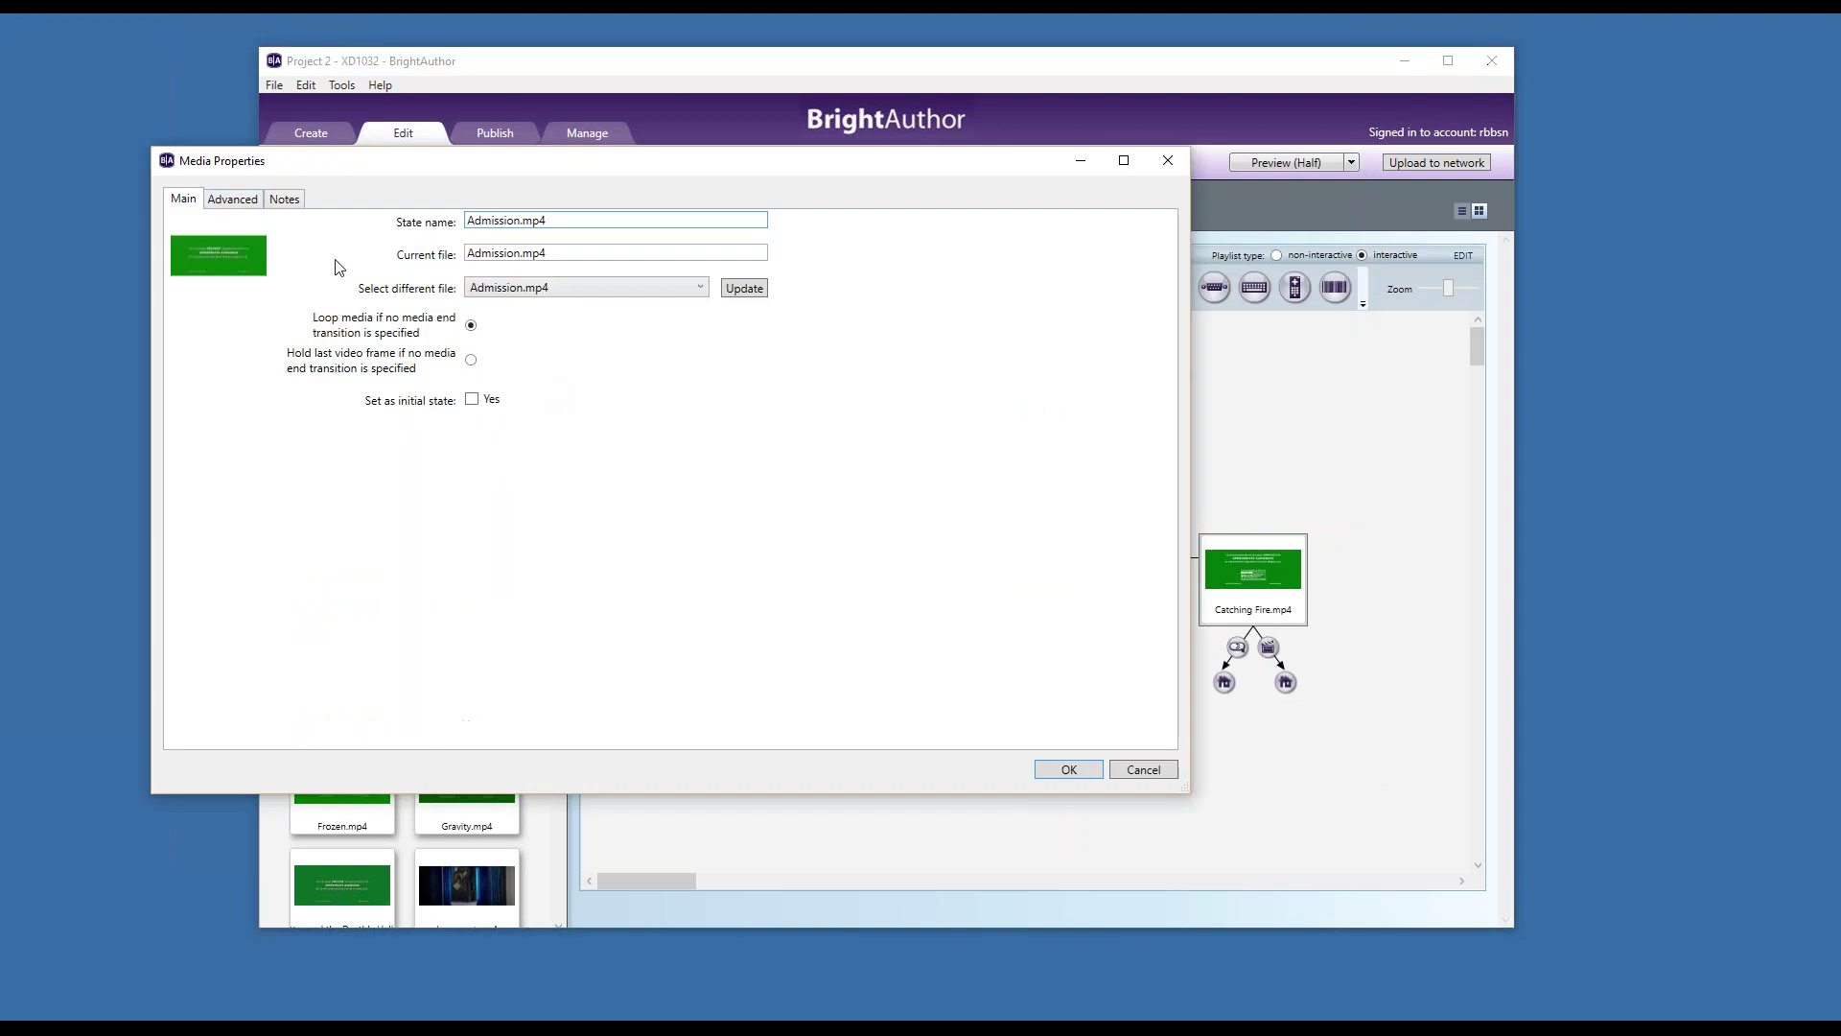
click(245, 203)
drag(414, 170, 506, 173)
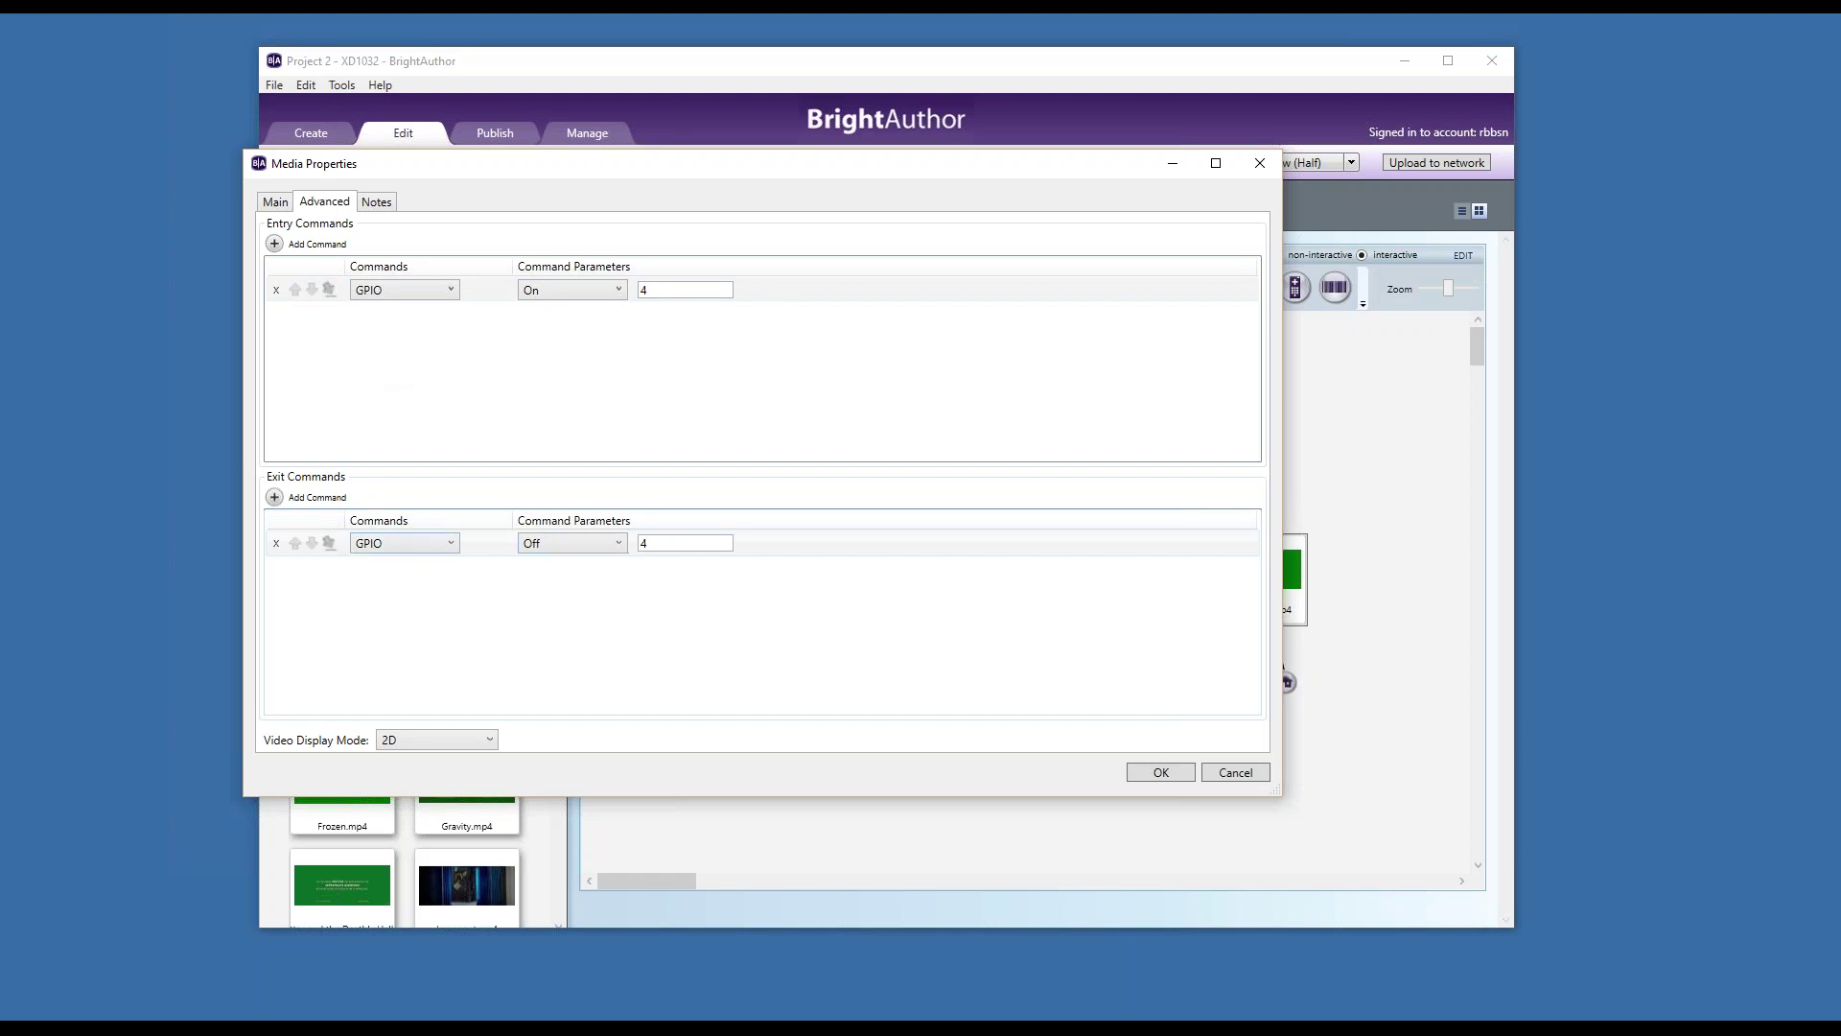
click(1161, 774)
Step: Add a GPIO On 5 entry command to Captain Phillips.mp4
double_click(1025, 570)
click(248, 202)
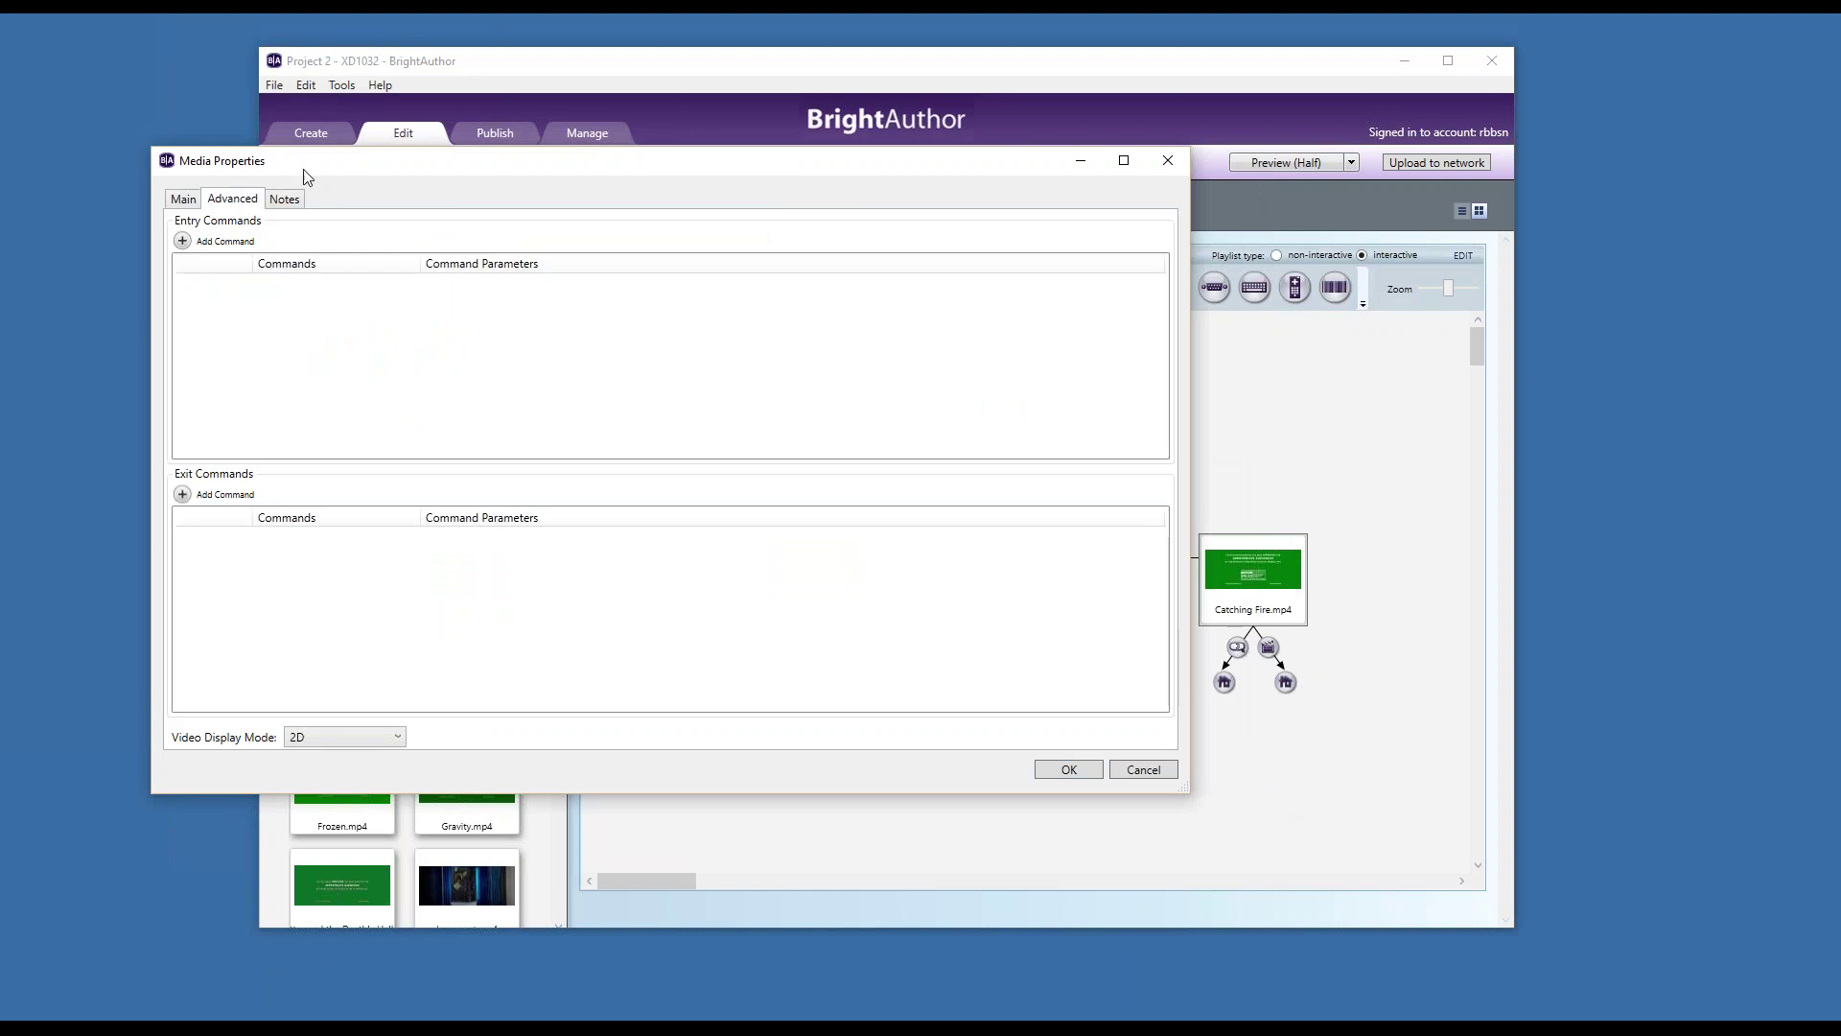
drag(304, 170, 520, 191)
click(422, 263)
click(508, 309)
click(474, 425)
click(779, 308)
text(5)
Step: Add a GPIO Off exit command to Captain Phillips.mp4
click(424, 517)
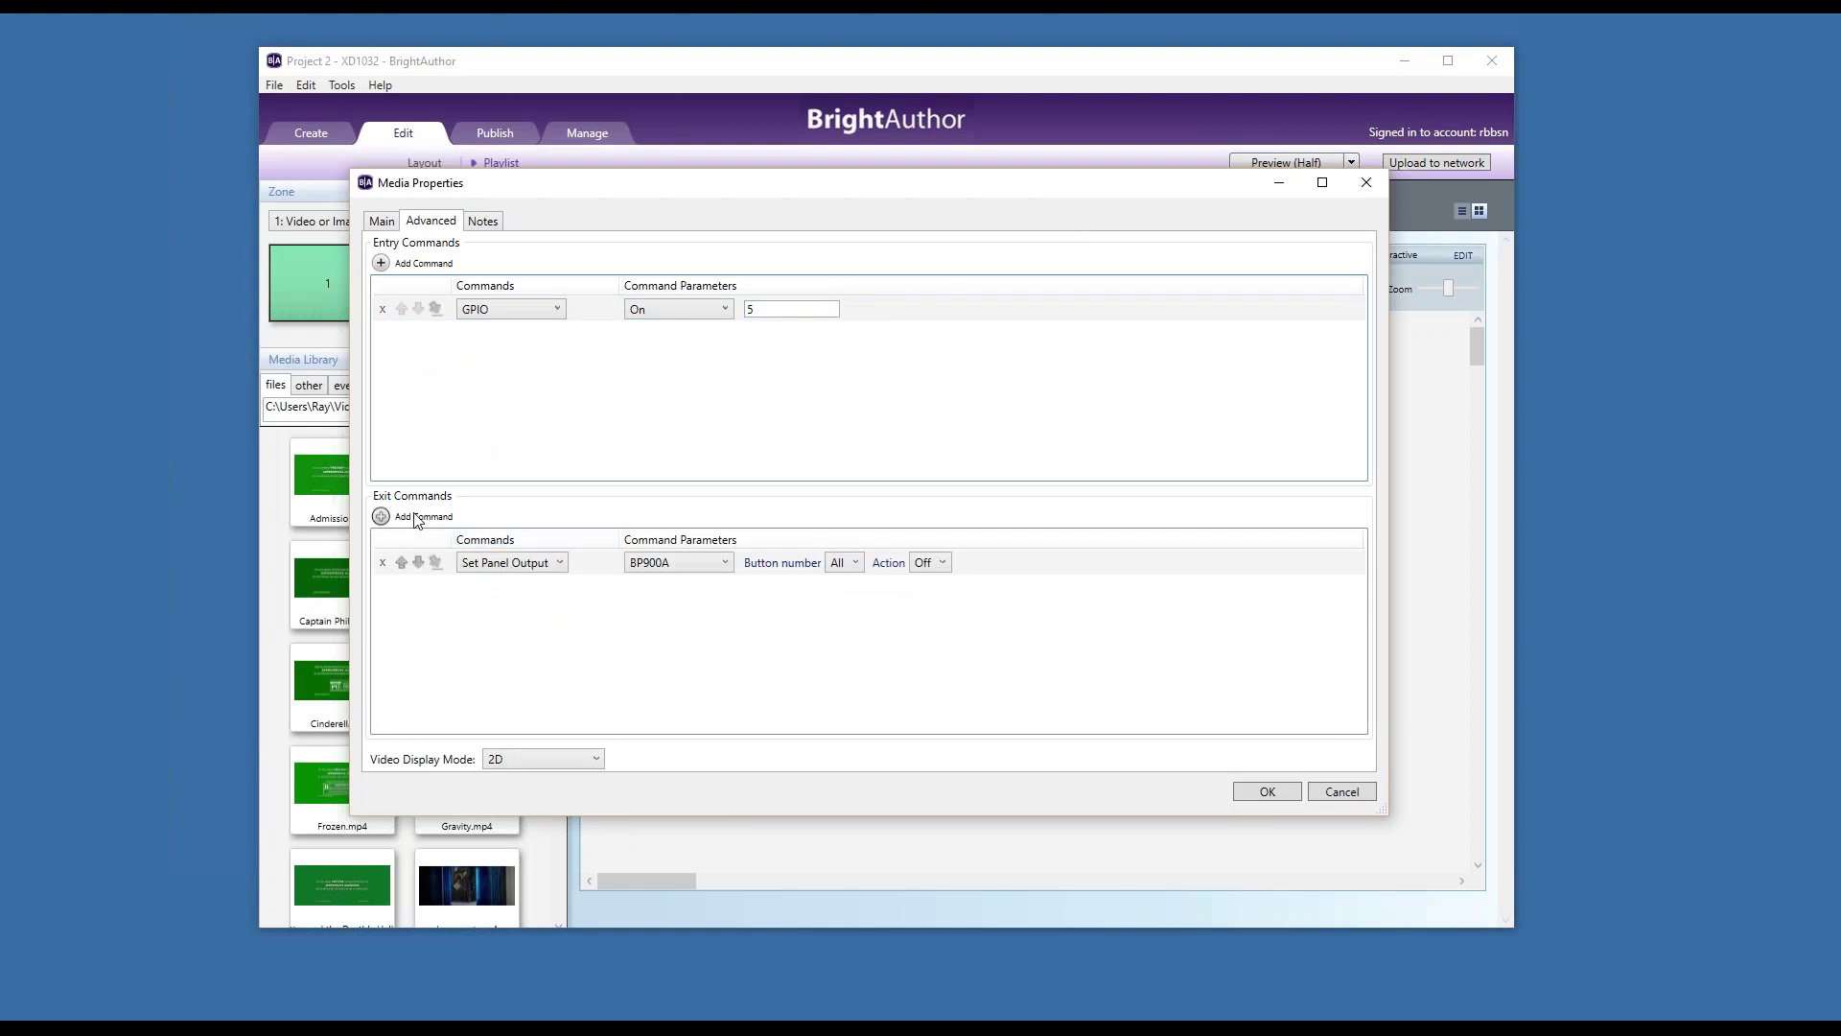
click(509, 562)
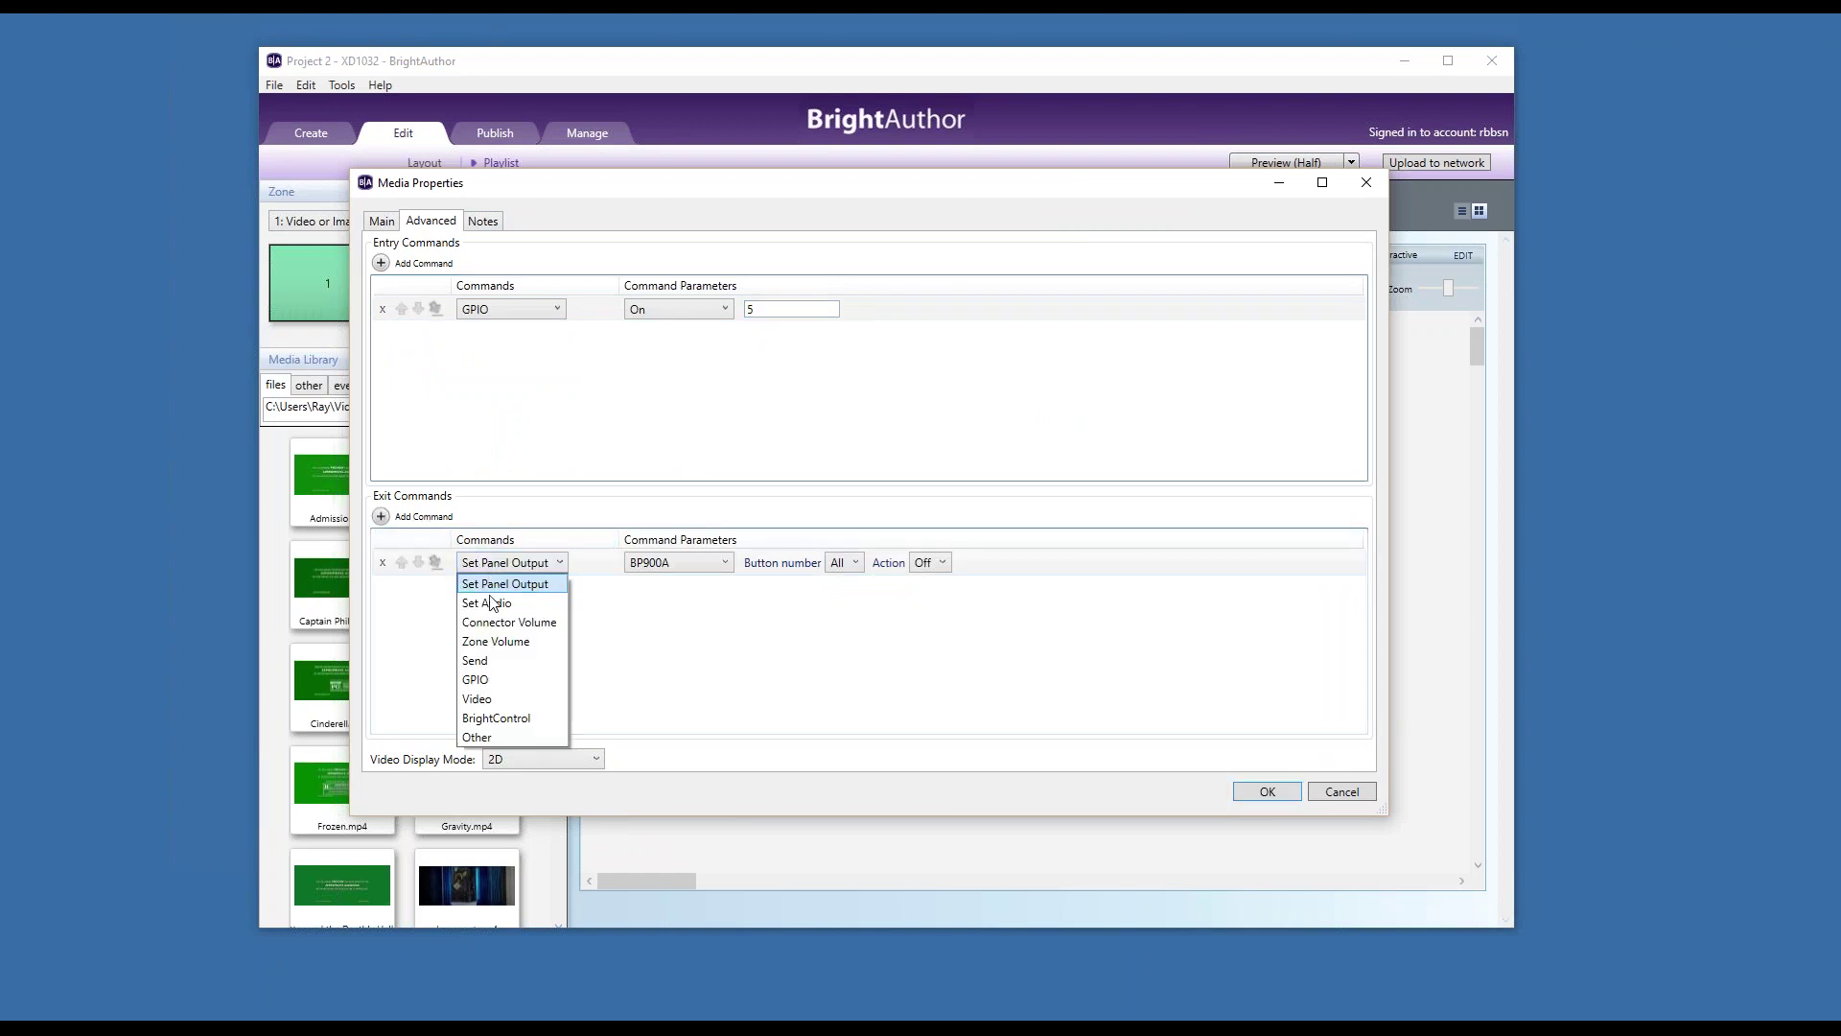
click(484, 678)
click(686, 562)
click(652, 600)
key(Tab)
Step: Finish Captain Phillips's exit output 5, then give Catching Fire.mp4 a GPIO 6 entry command
text(5)
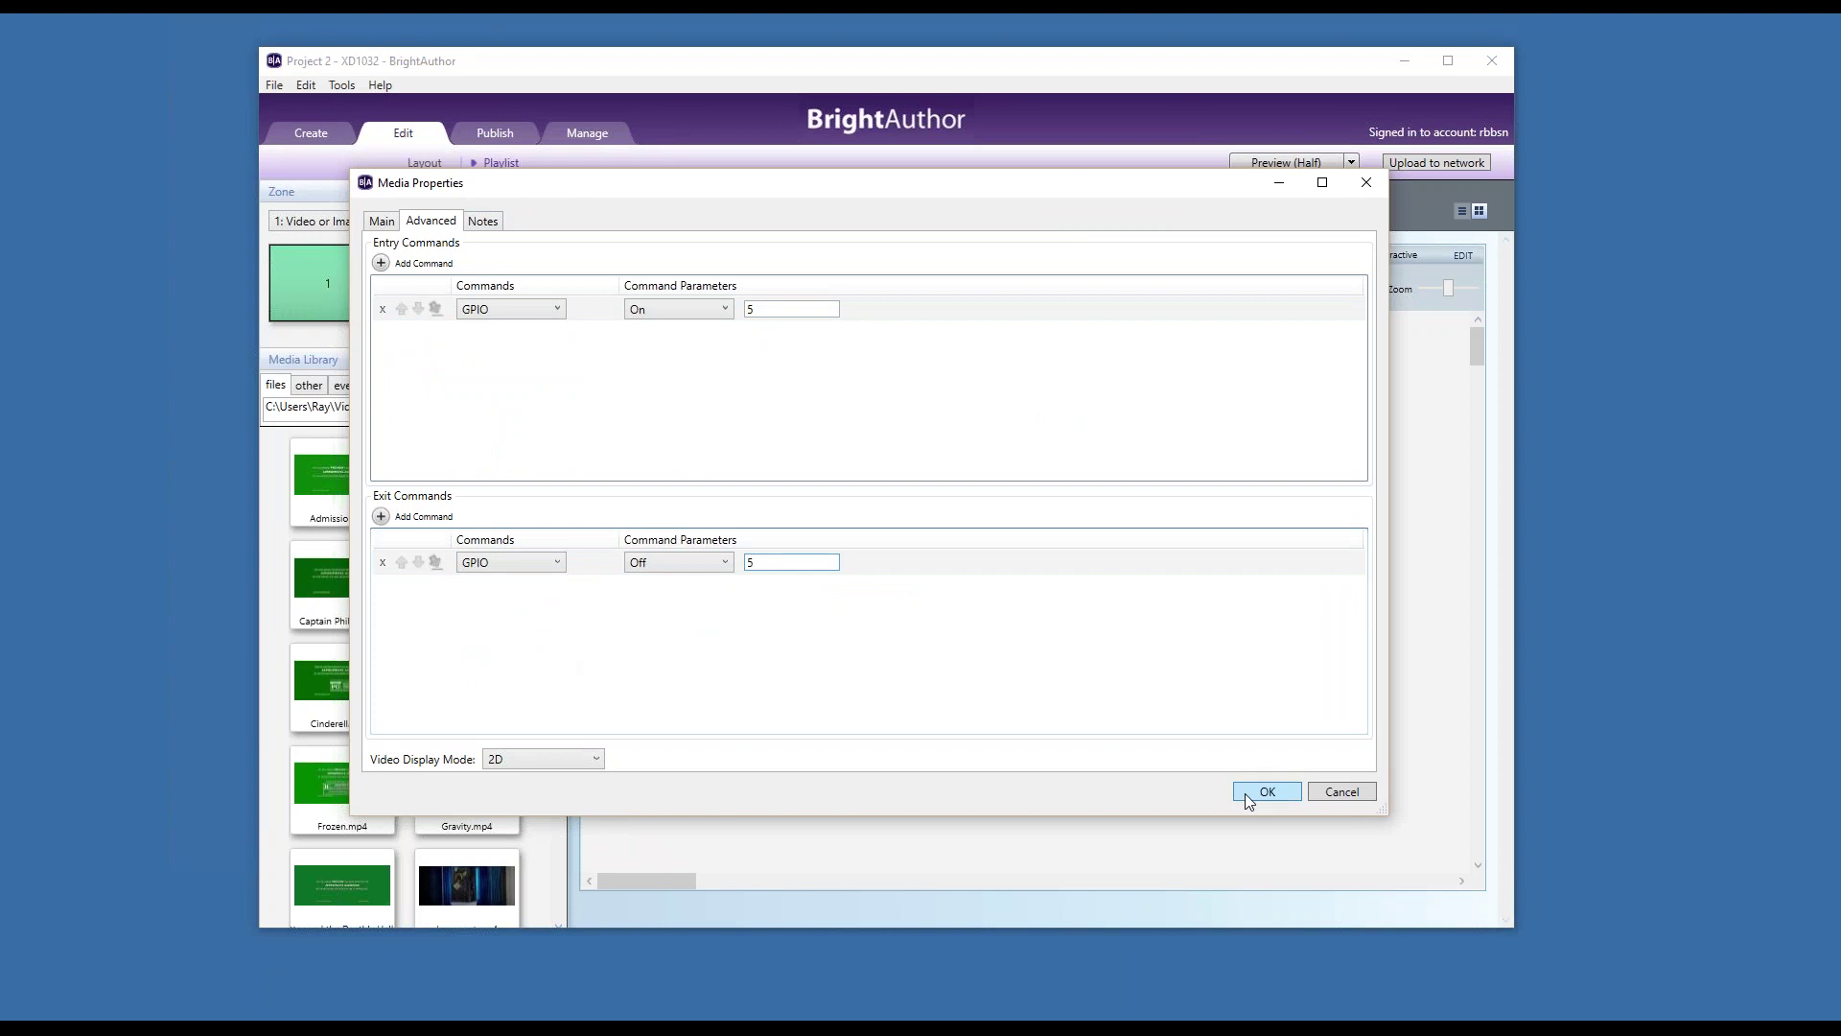
click(1247, 792)
click(1237, 594)
double_click(1237, 595)
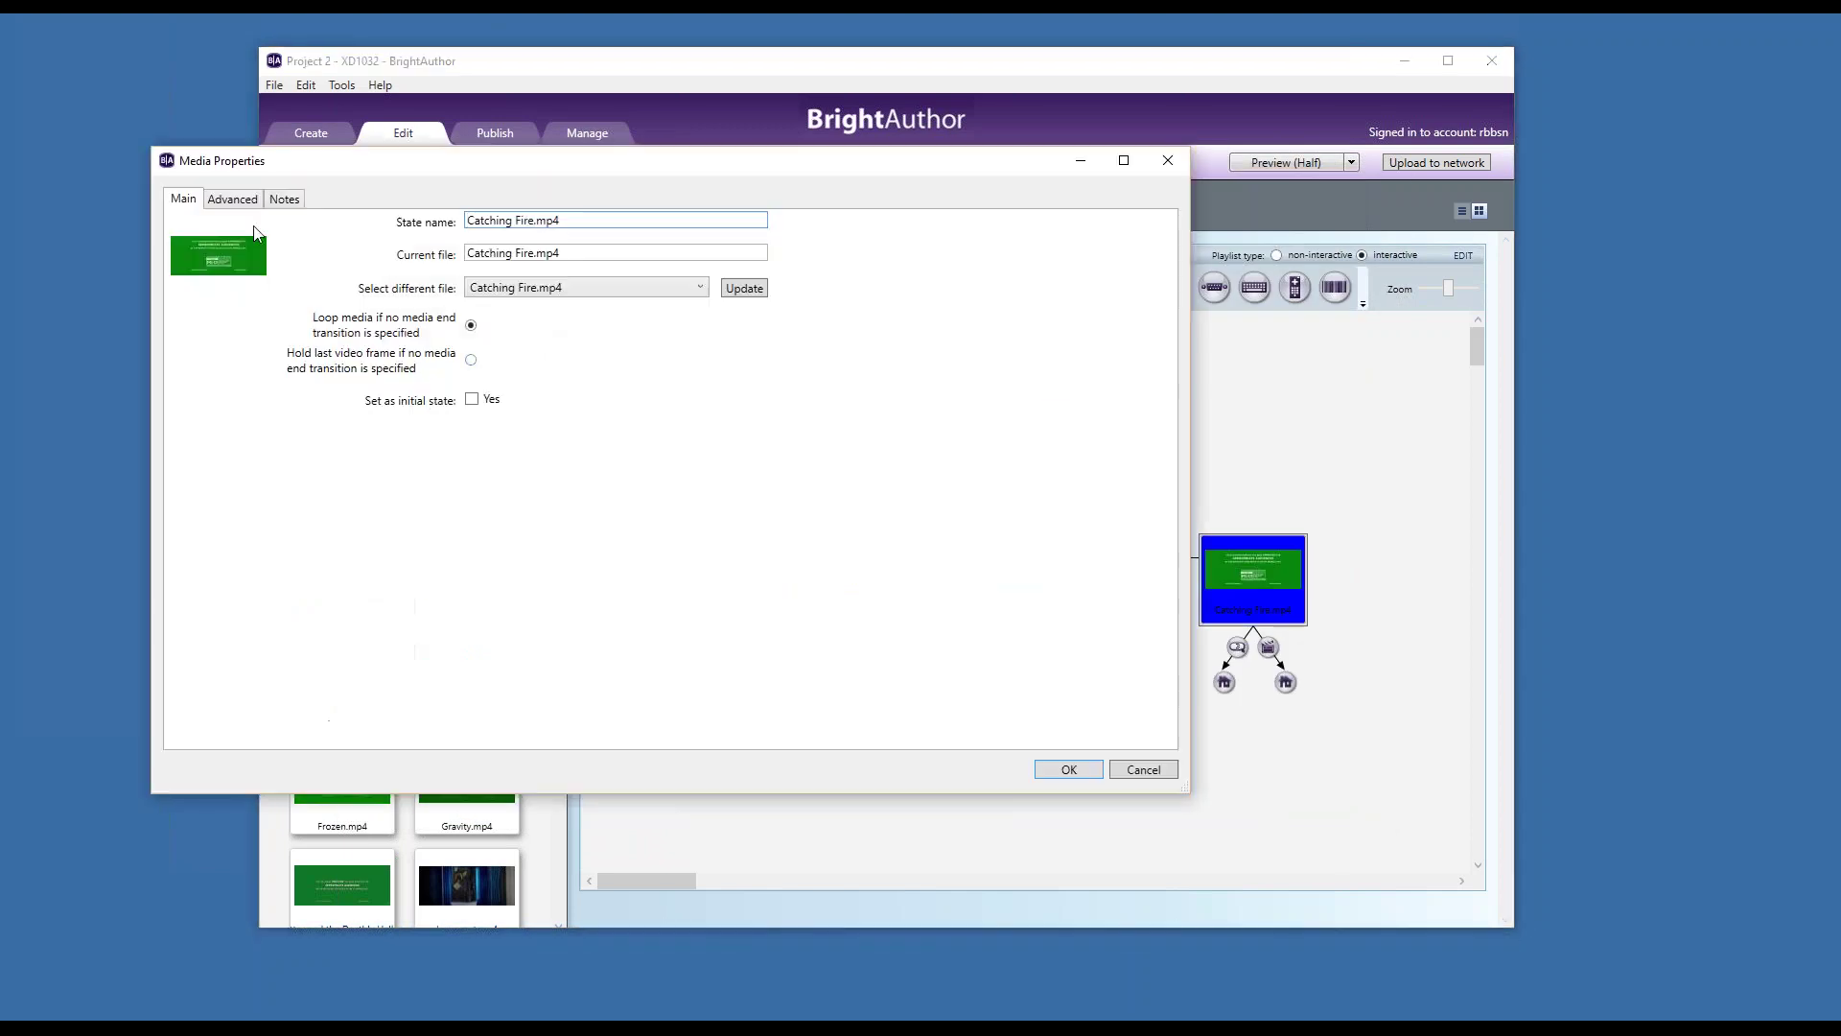
click(218, 201)
click(212, 238)
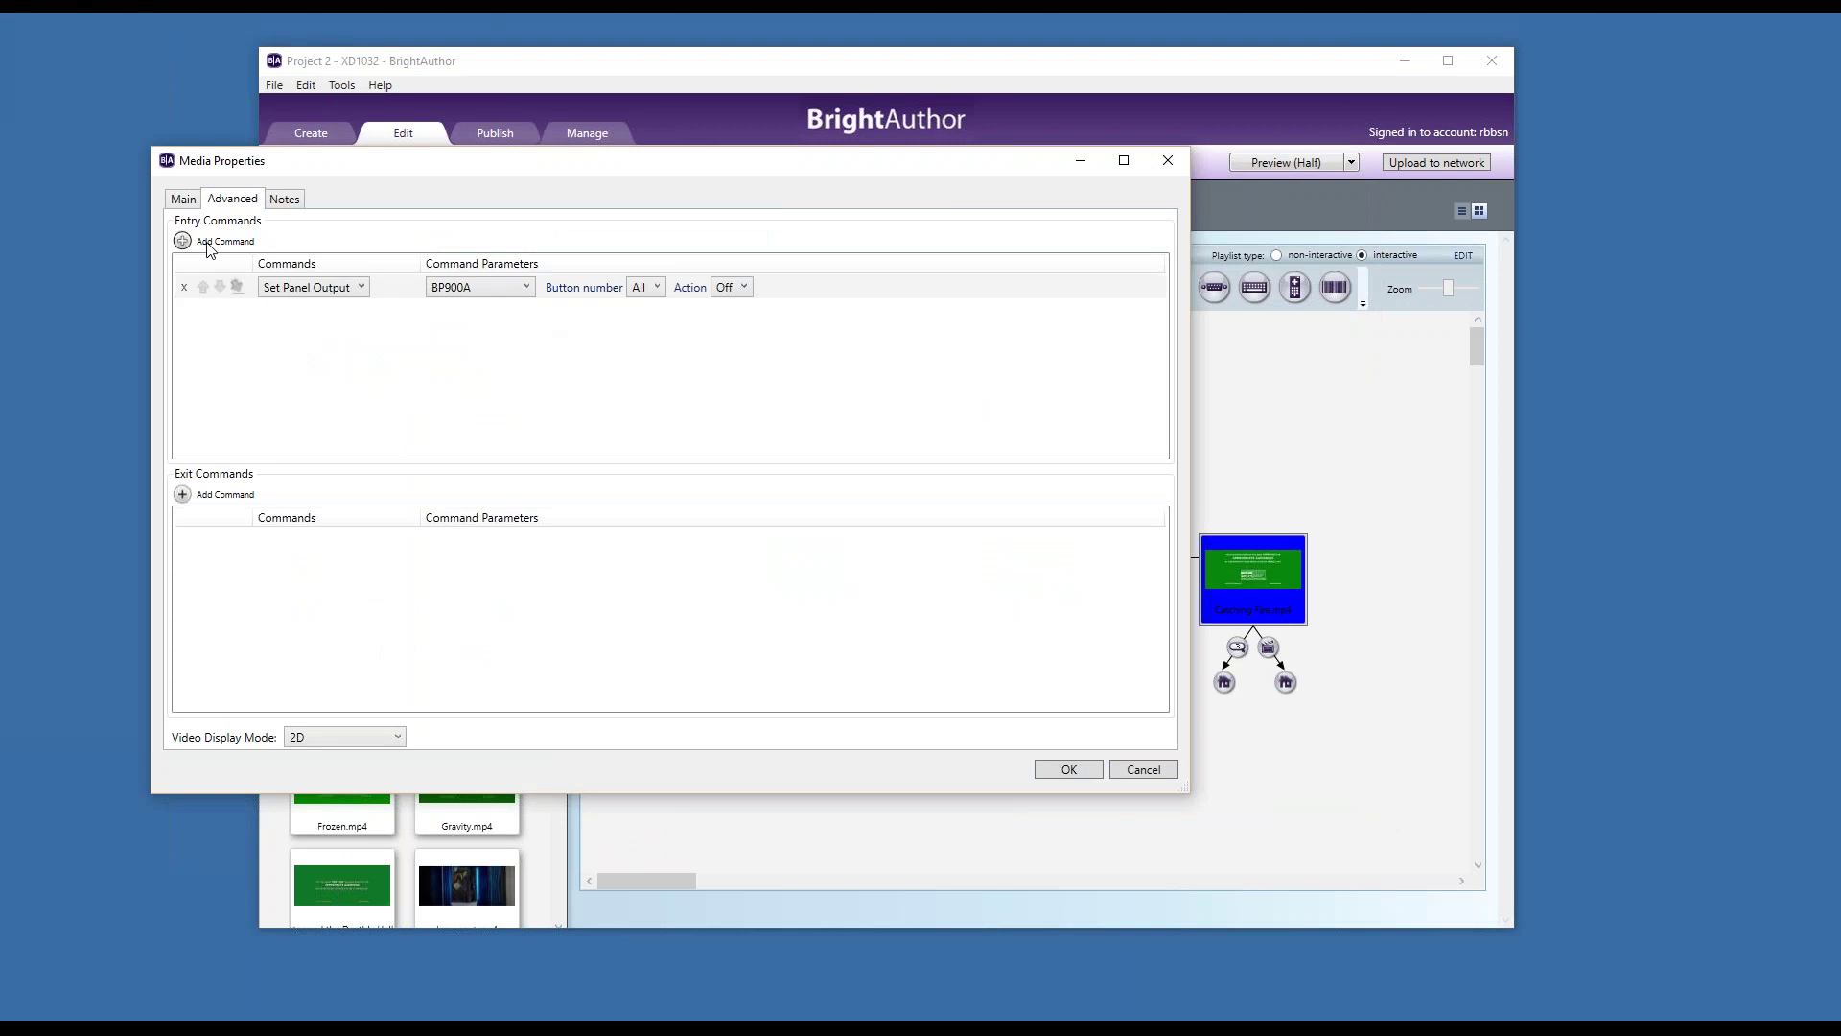
click(316, 287)
click(291, 403)
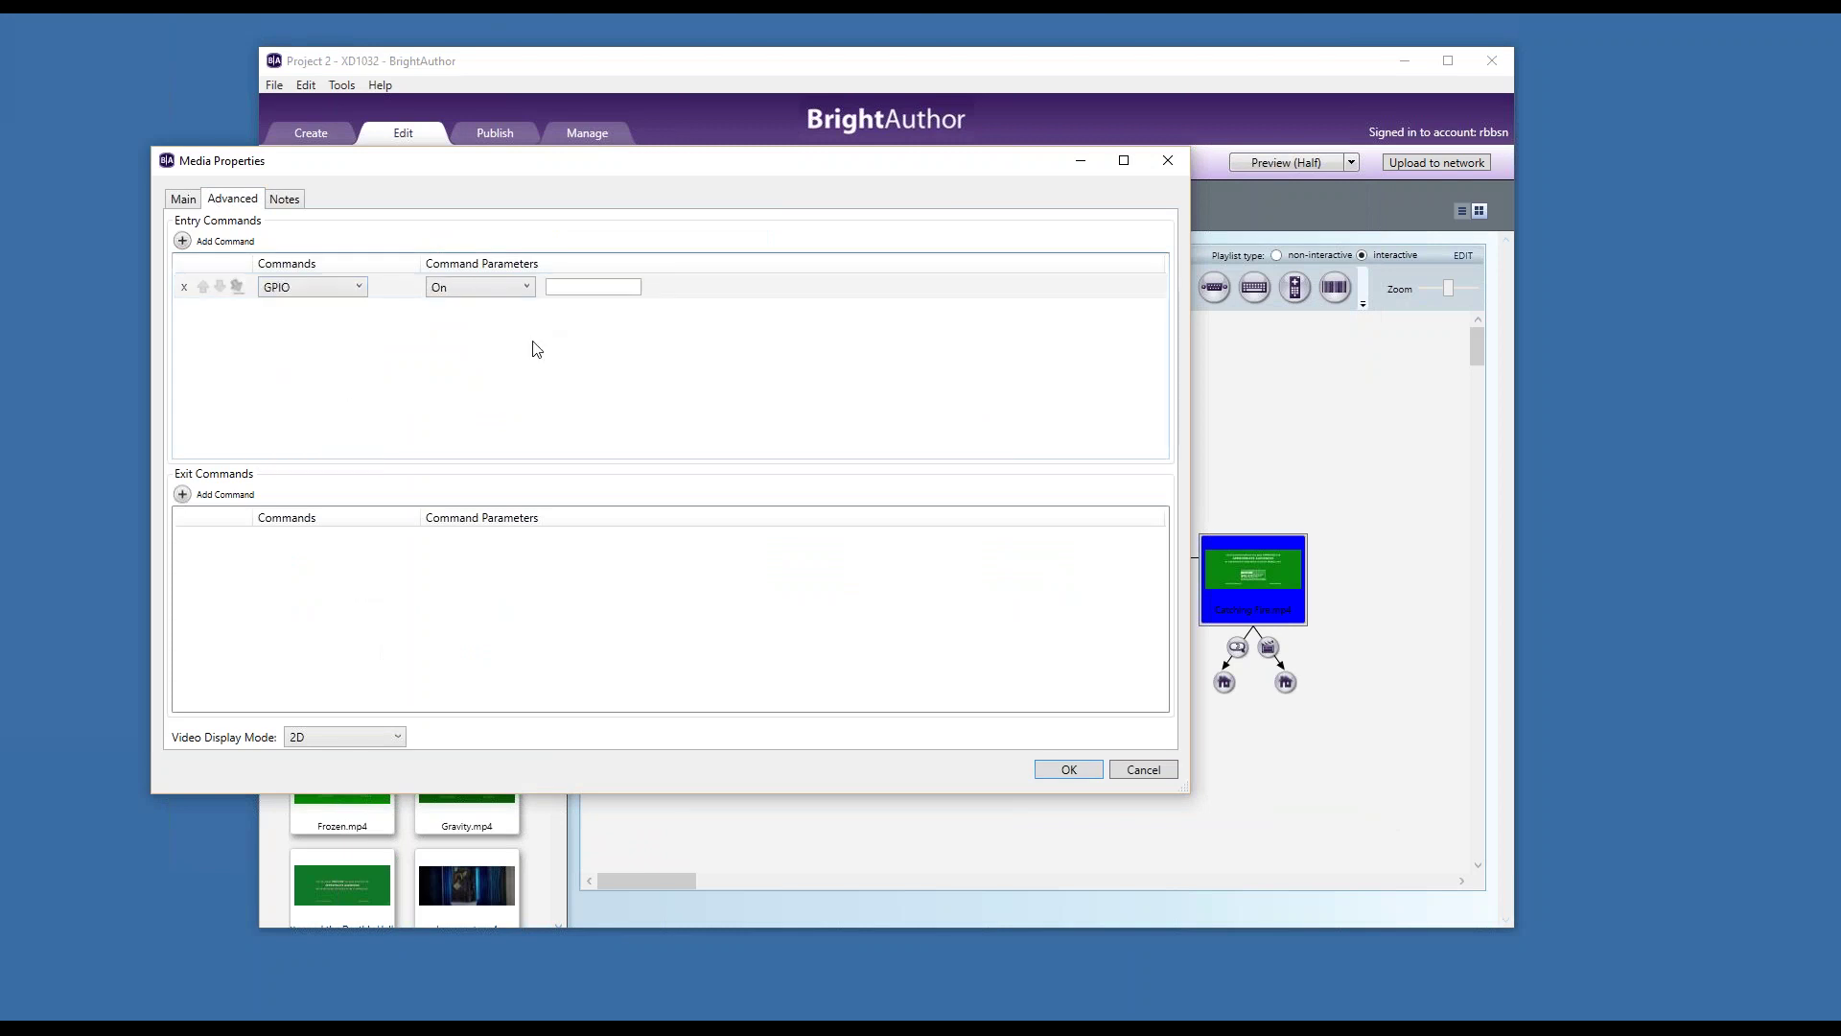
click(572, 286)
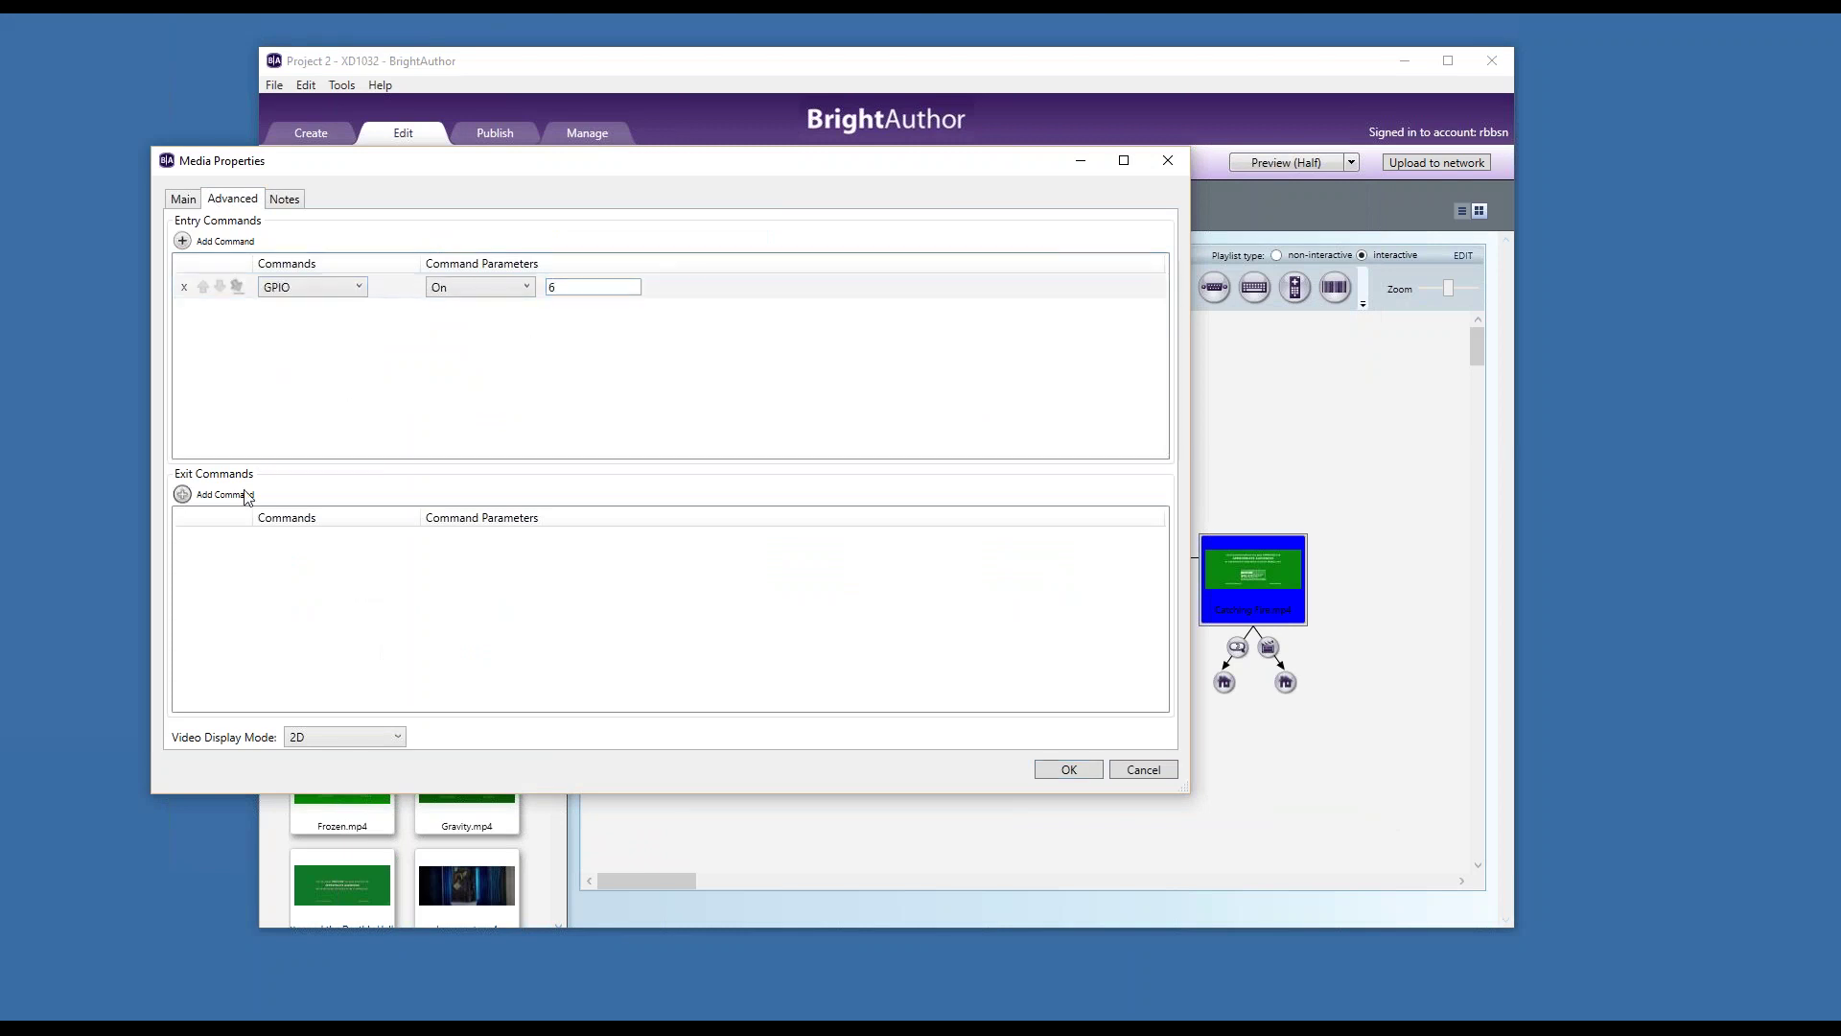
Step: Add a GPIO Off 6 exit command to Catching Fire.mp4 and apply the properties
click(182, 493)
click(276, 542)
click(291, 656)
click(487, 544)
click(477, 577)
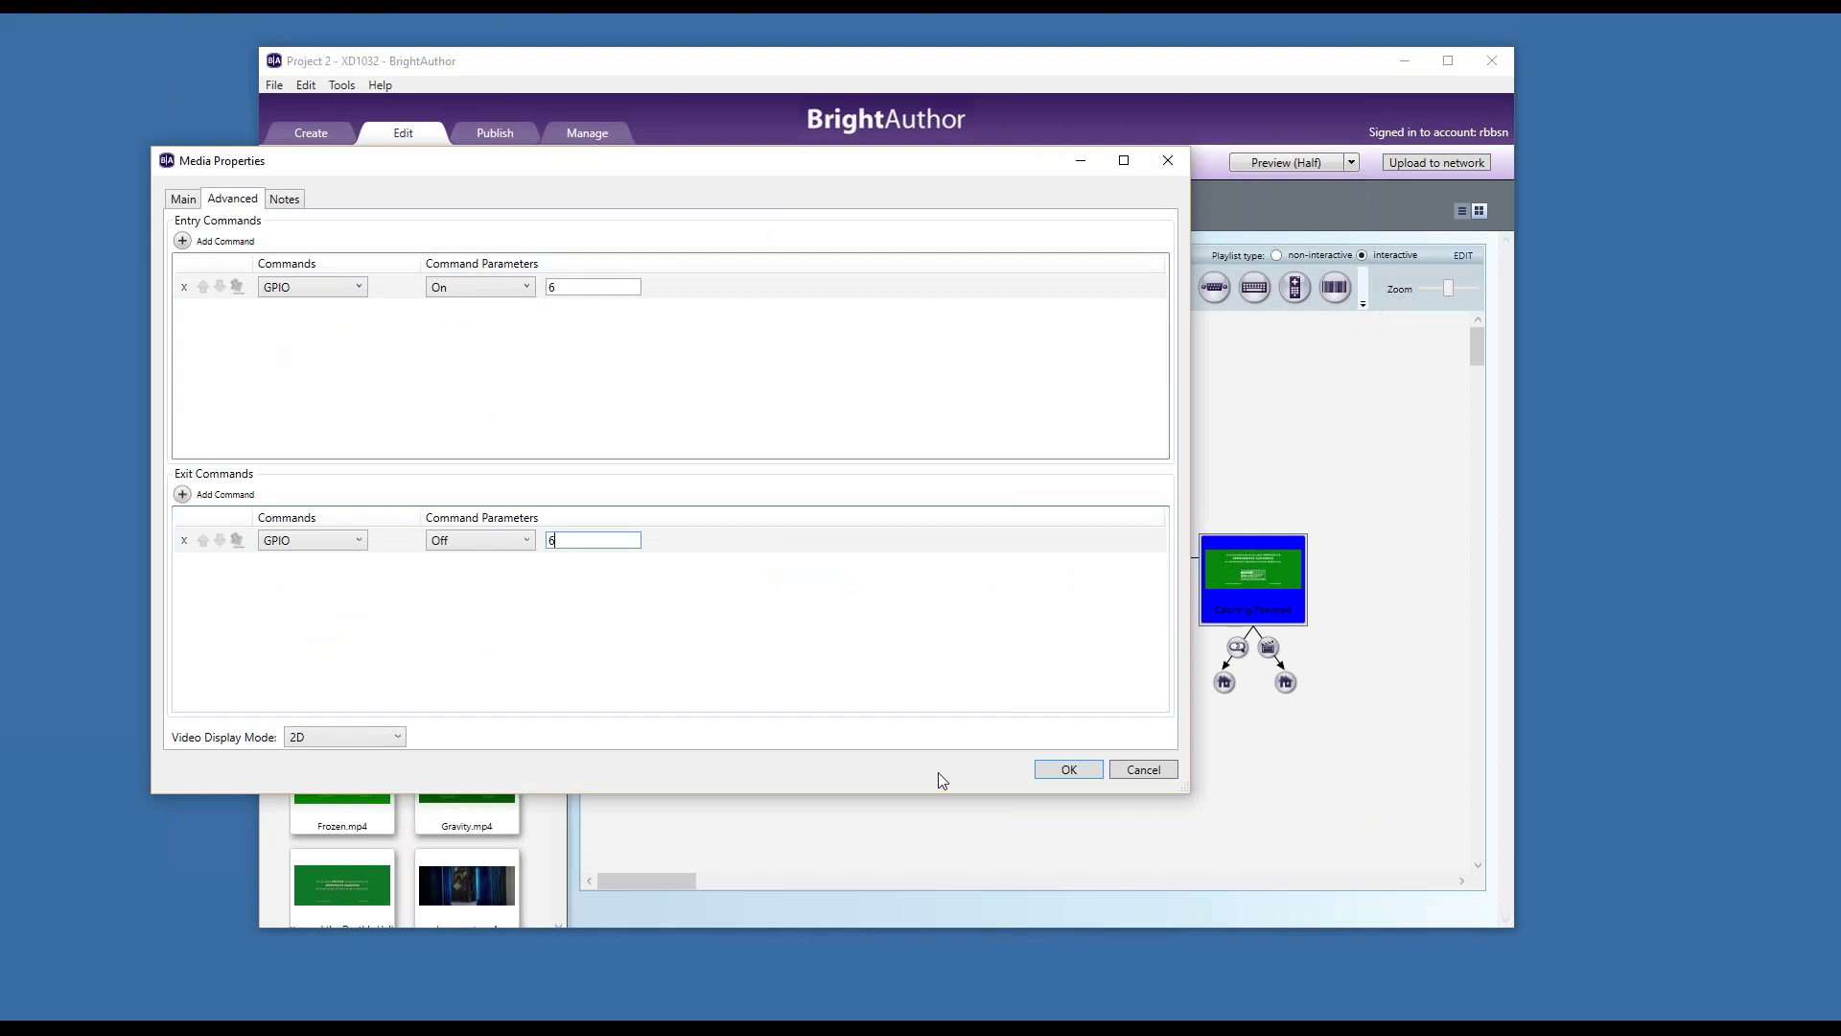
click(1050, 769)
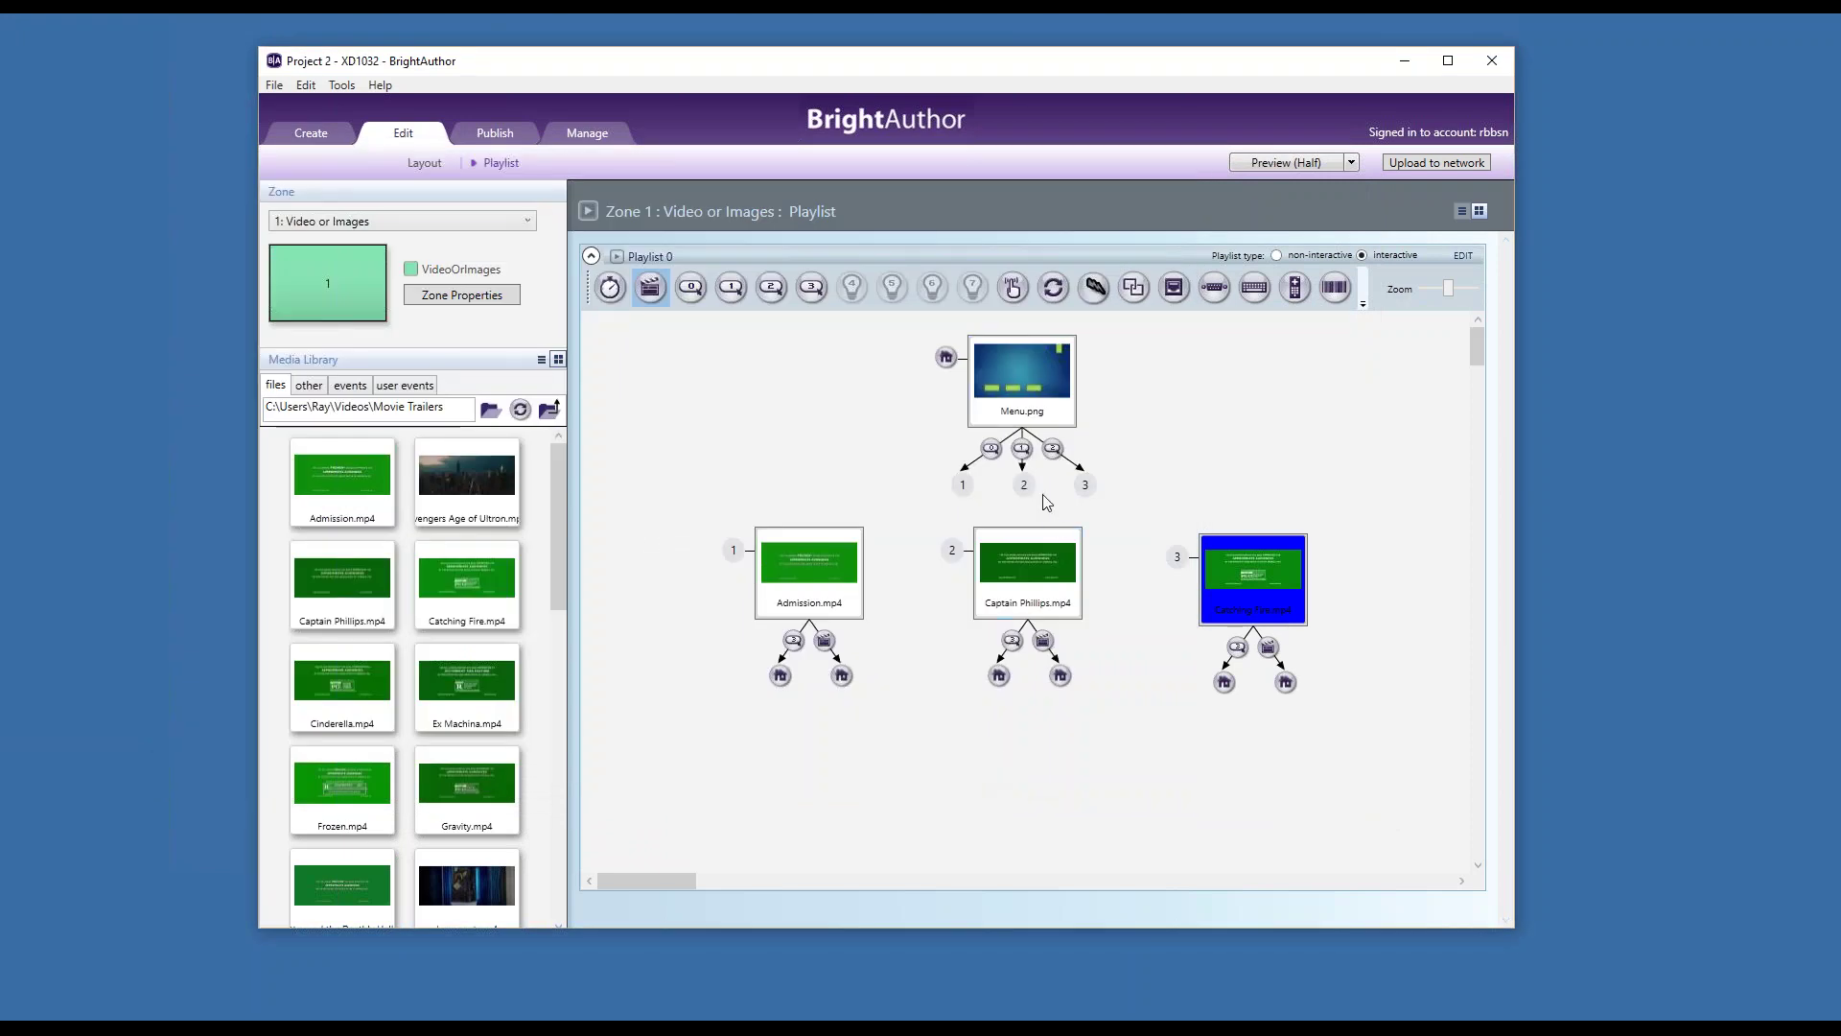
click(1038, 578)
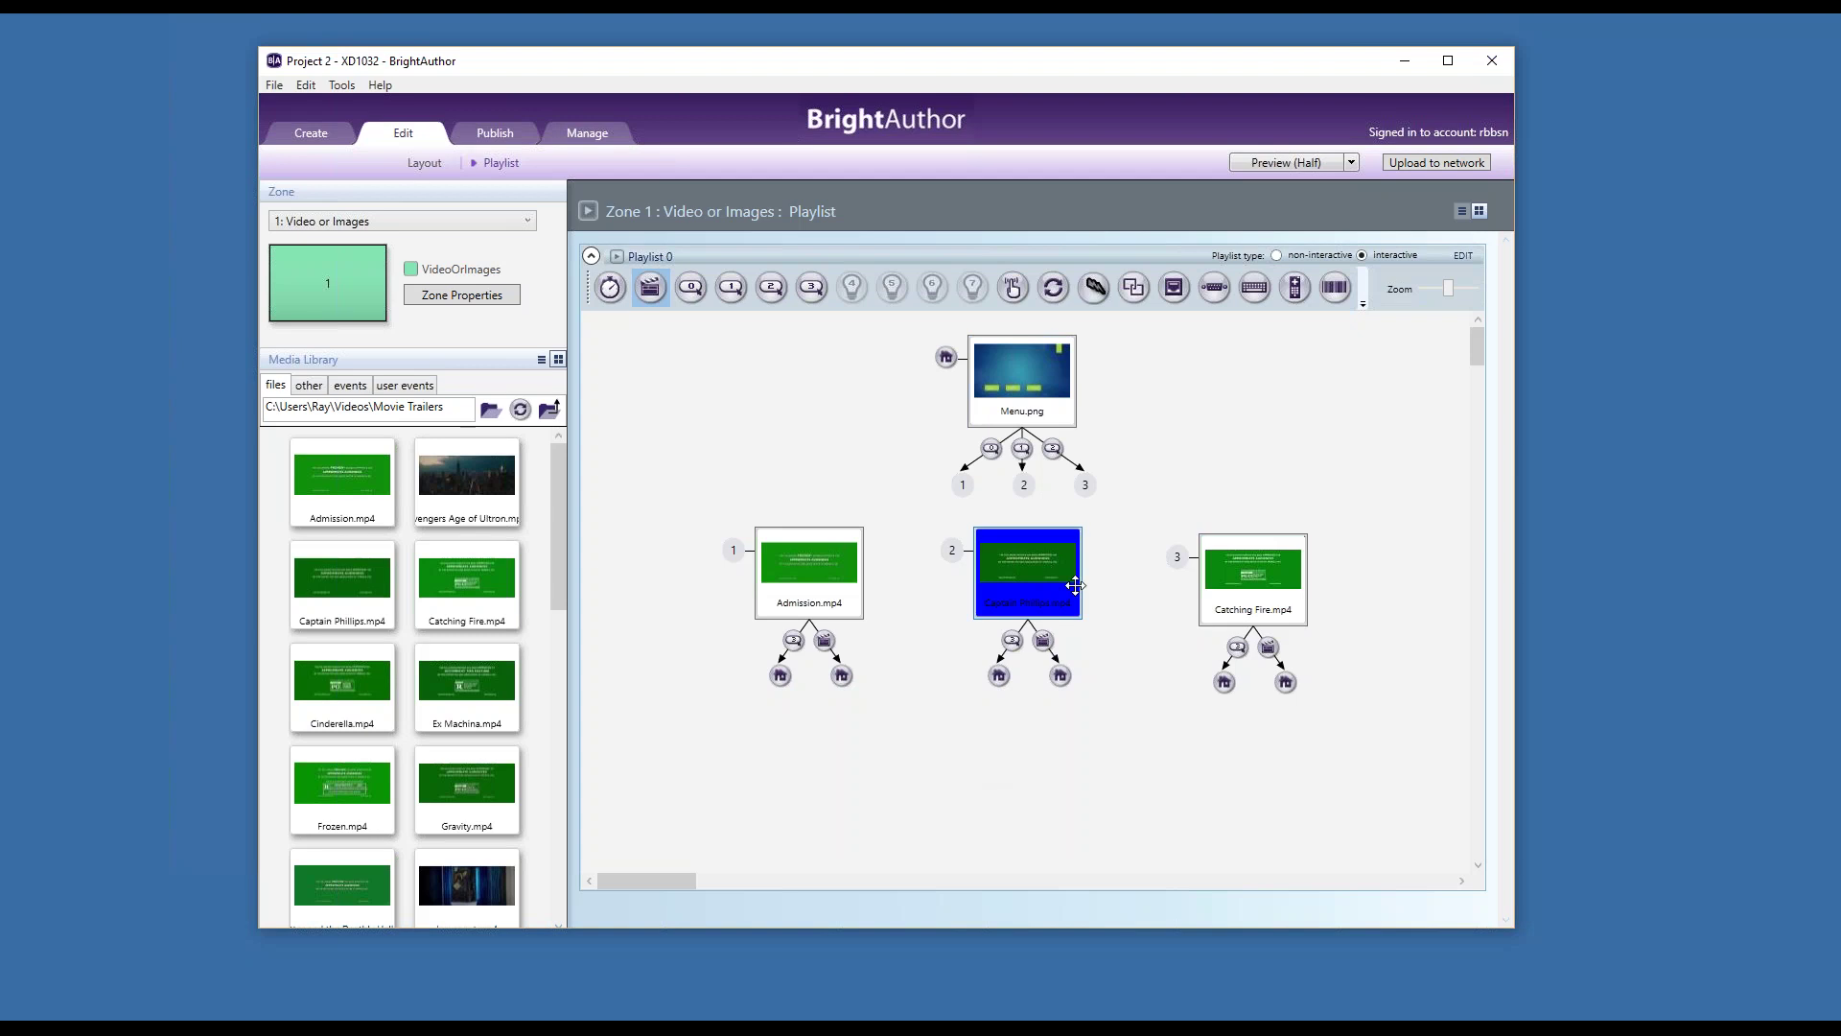
click(1244, 624)
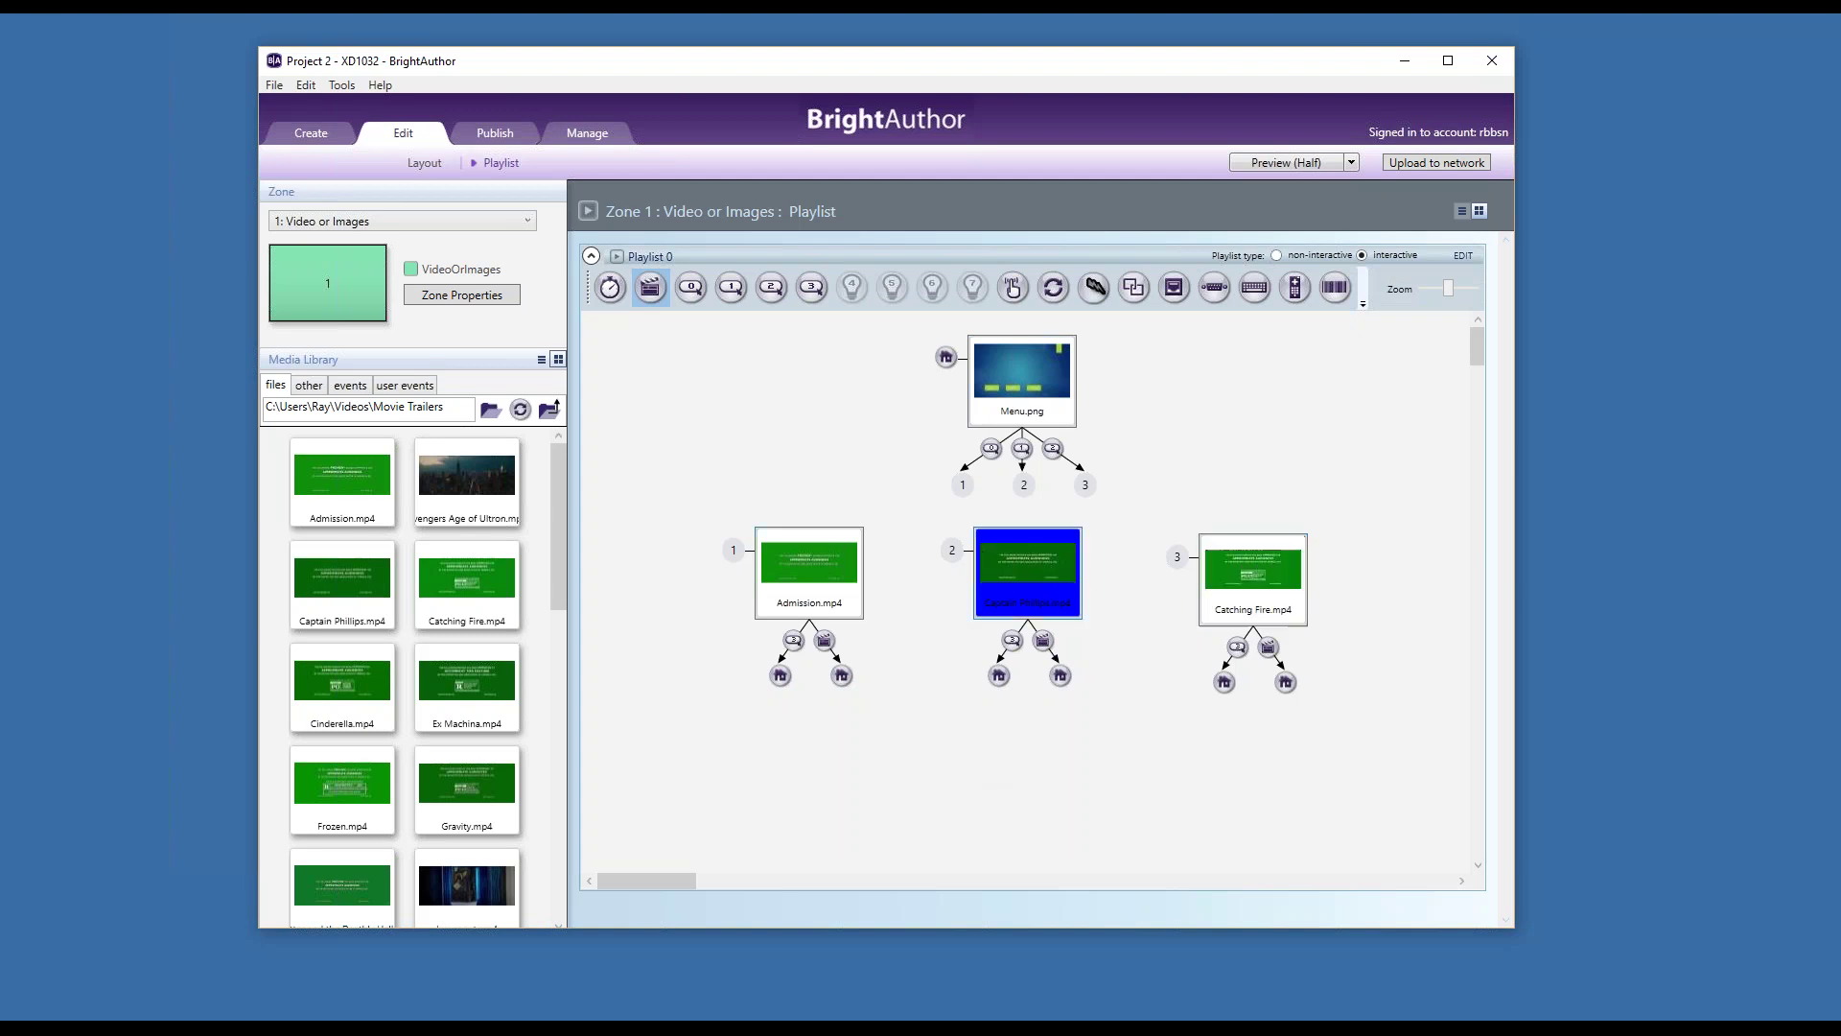
click(821, 568)
click(1038, 410)
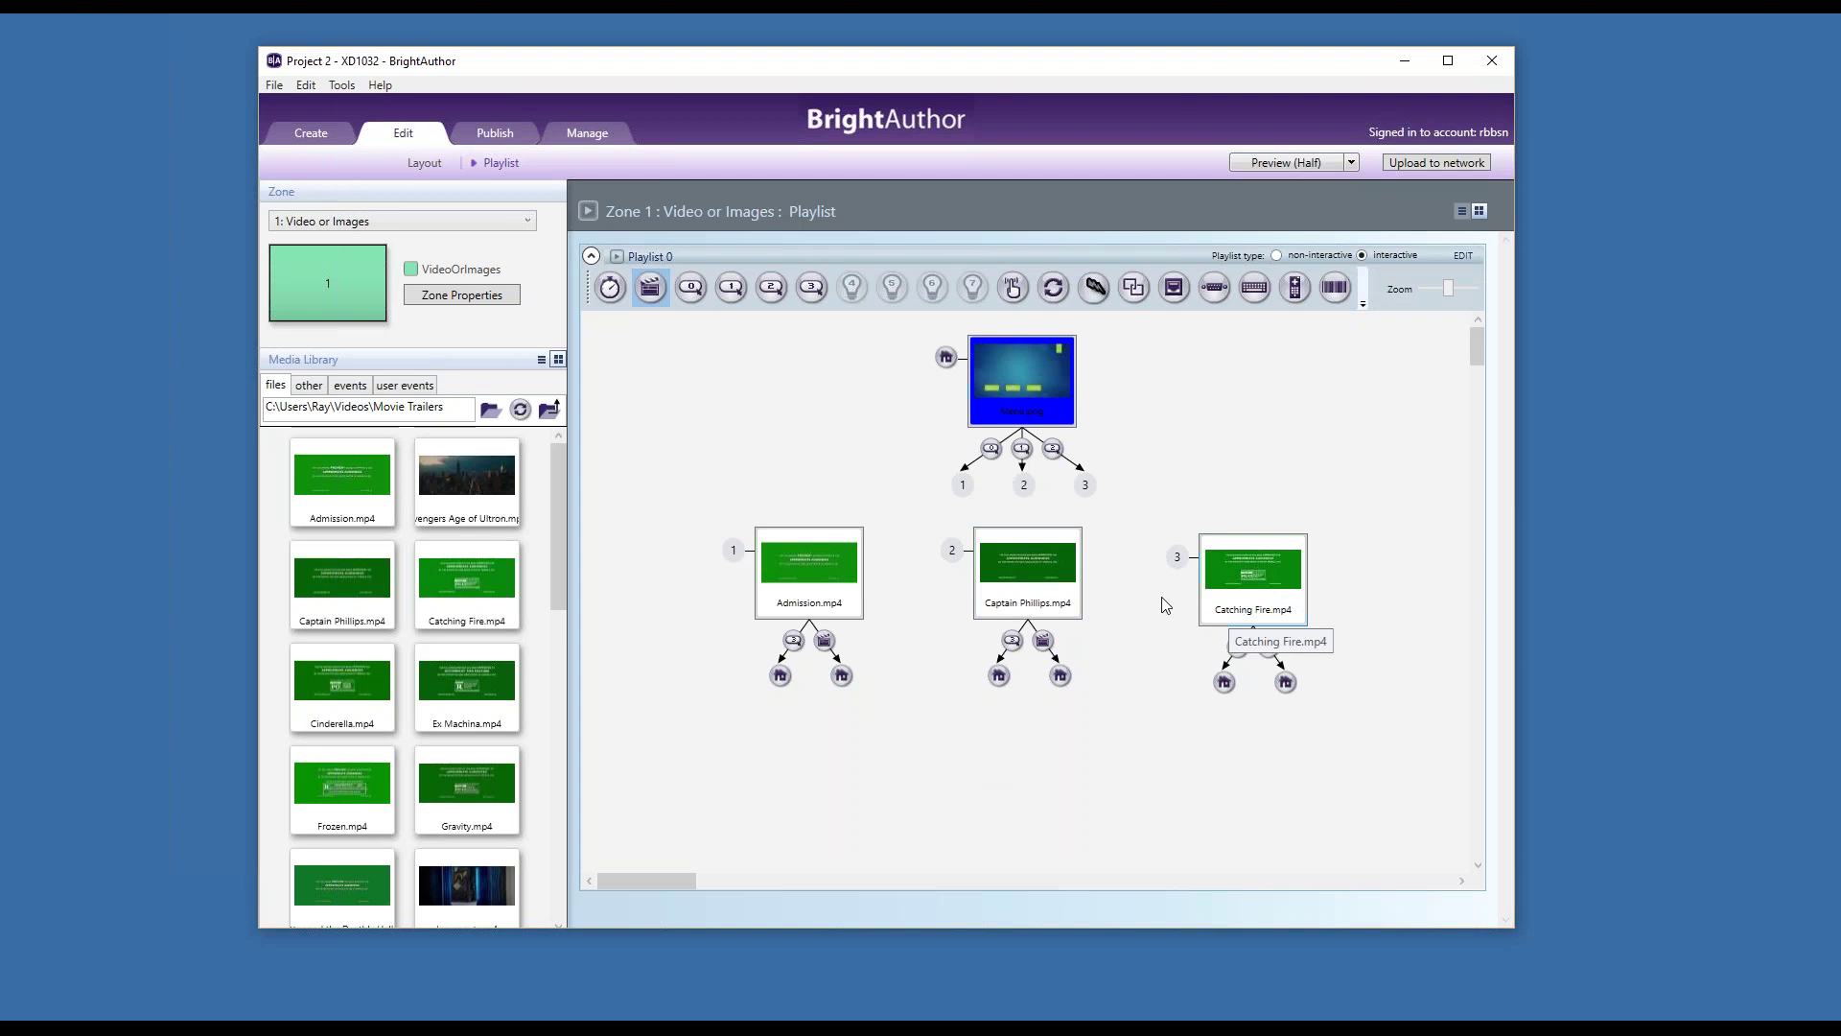
double_click(803, 549)
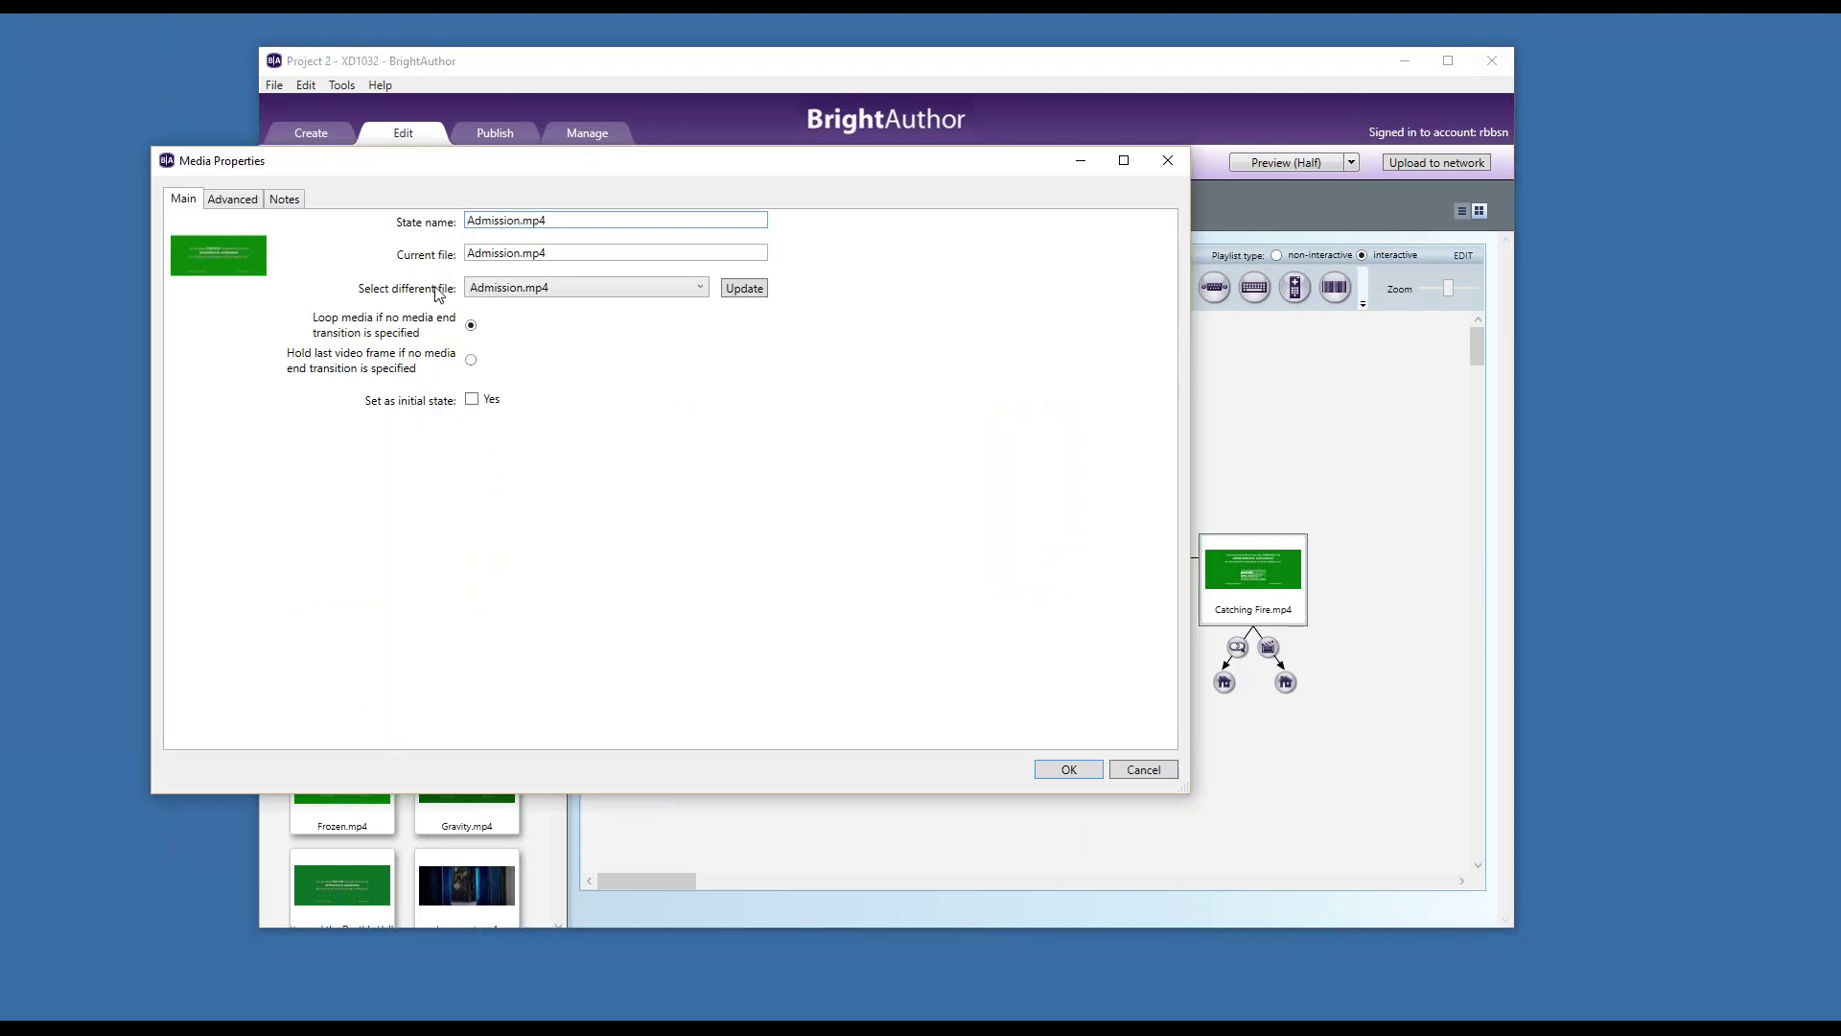
click(233, 198)
drag(294, 161, 581, 159)
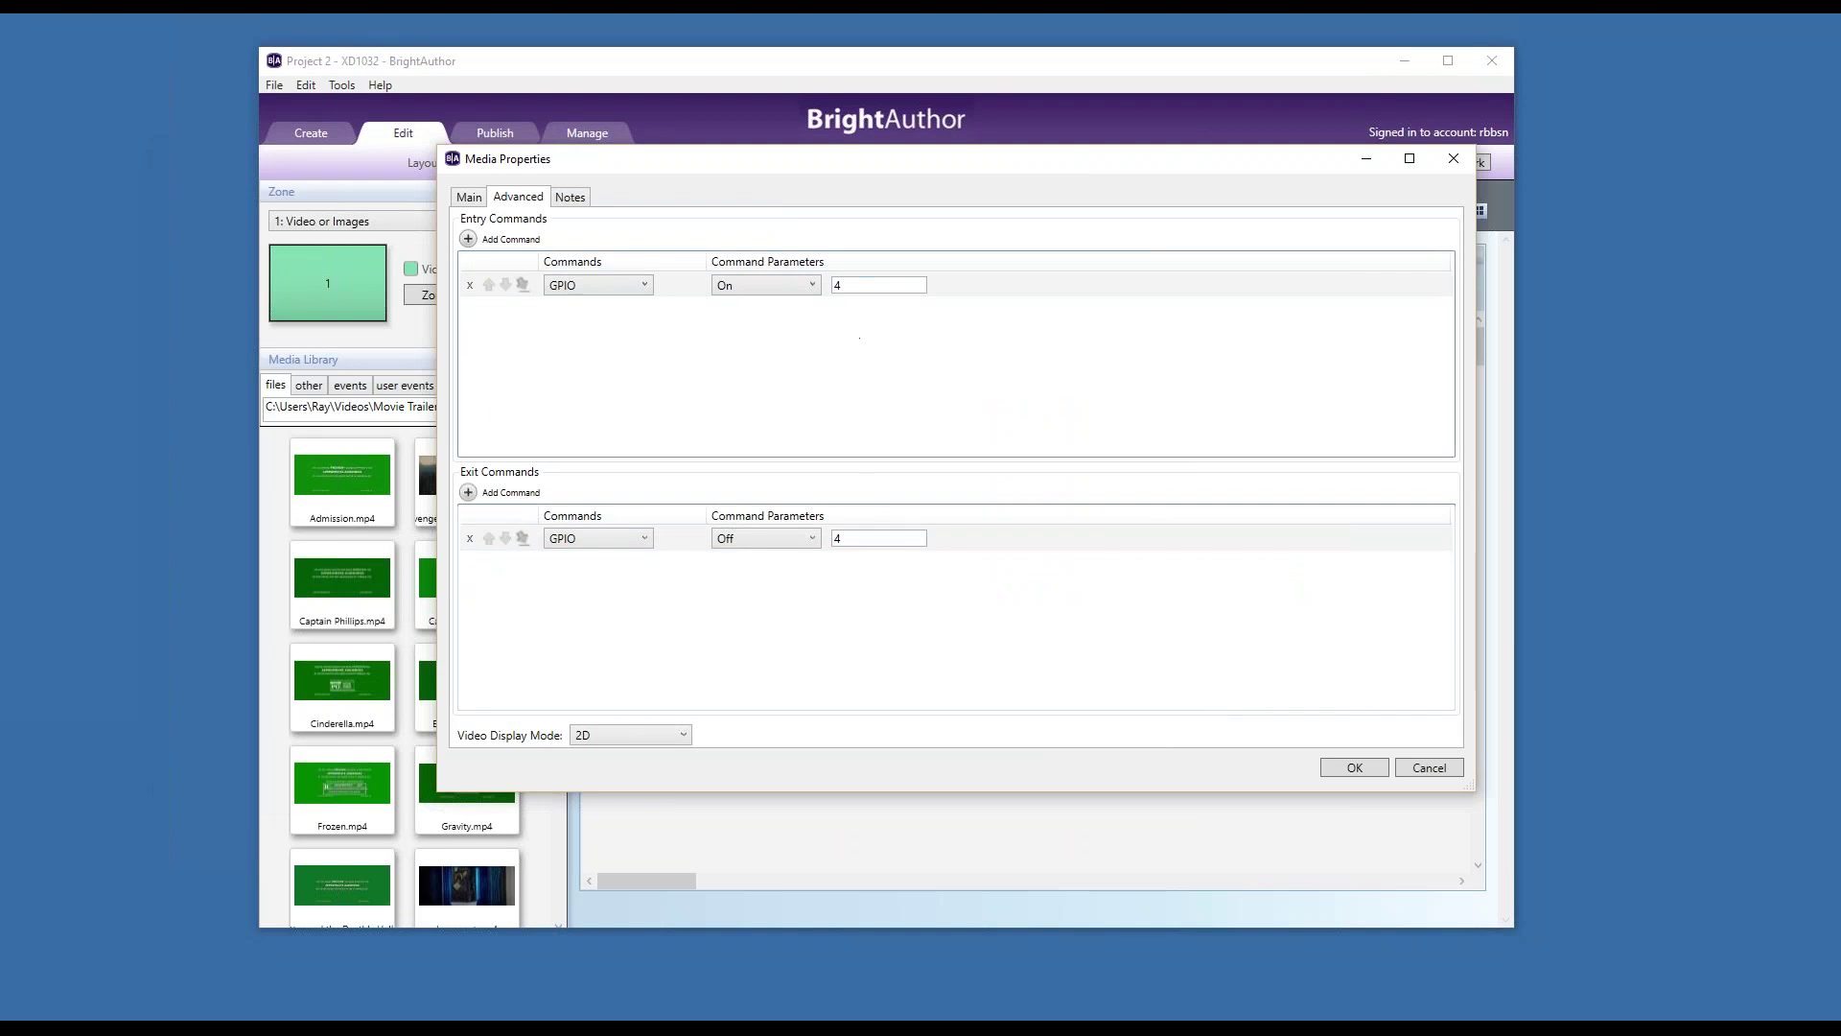
click(1352, 766)
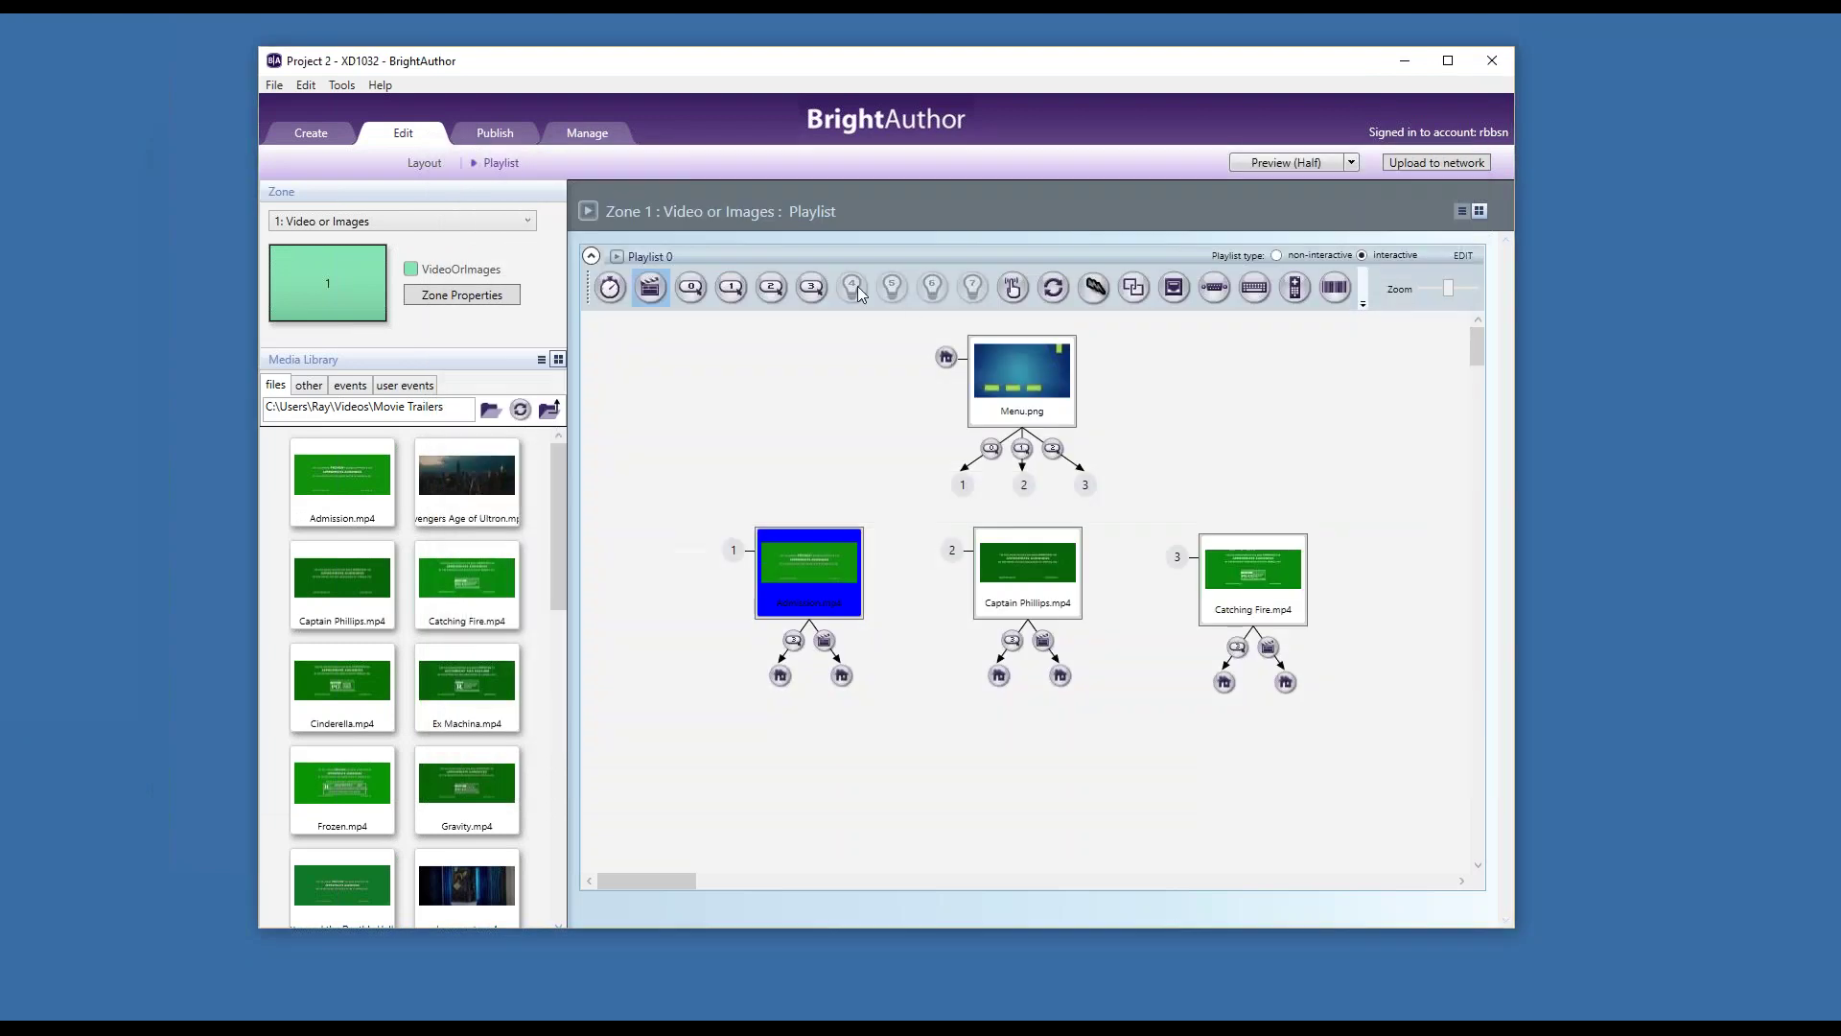
double_click(1011, 561)
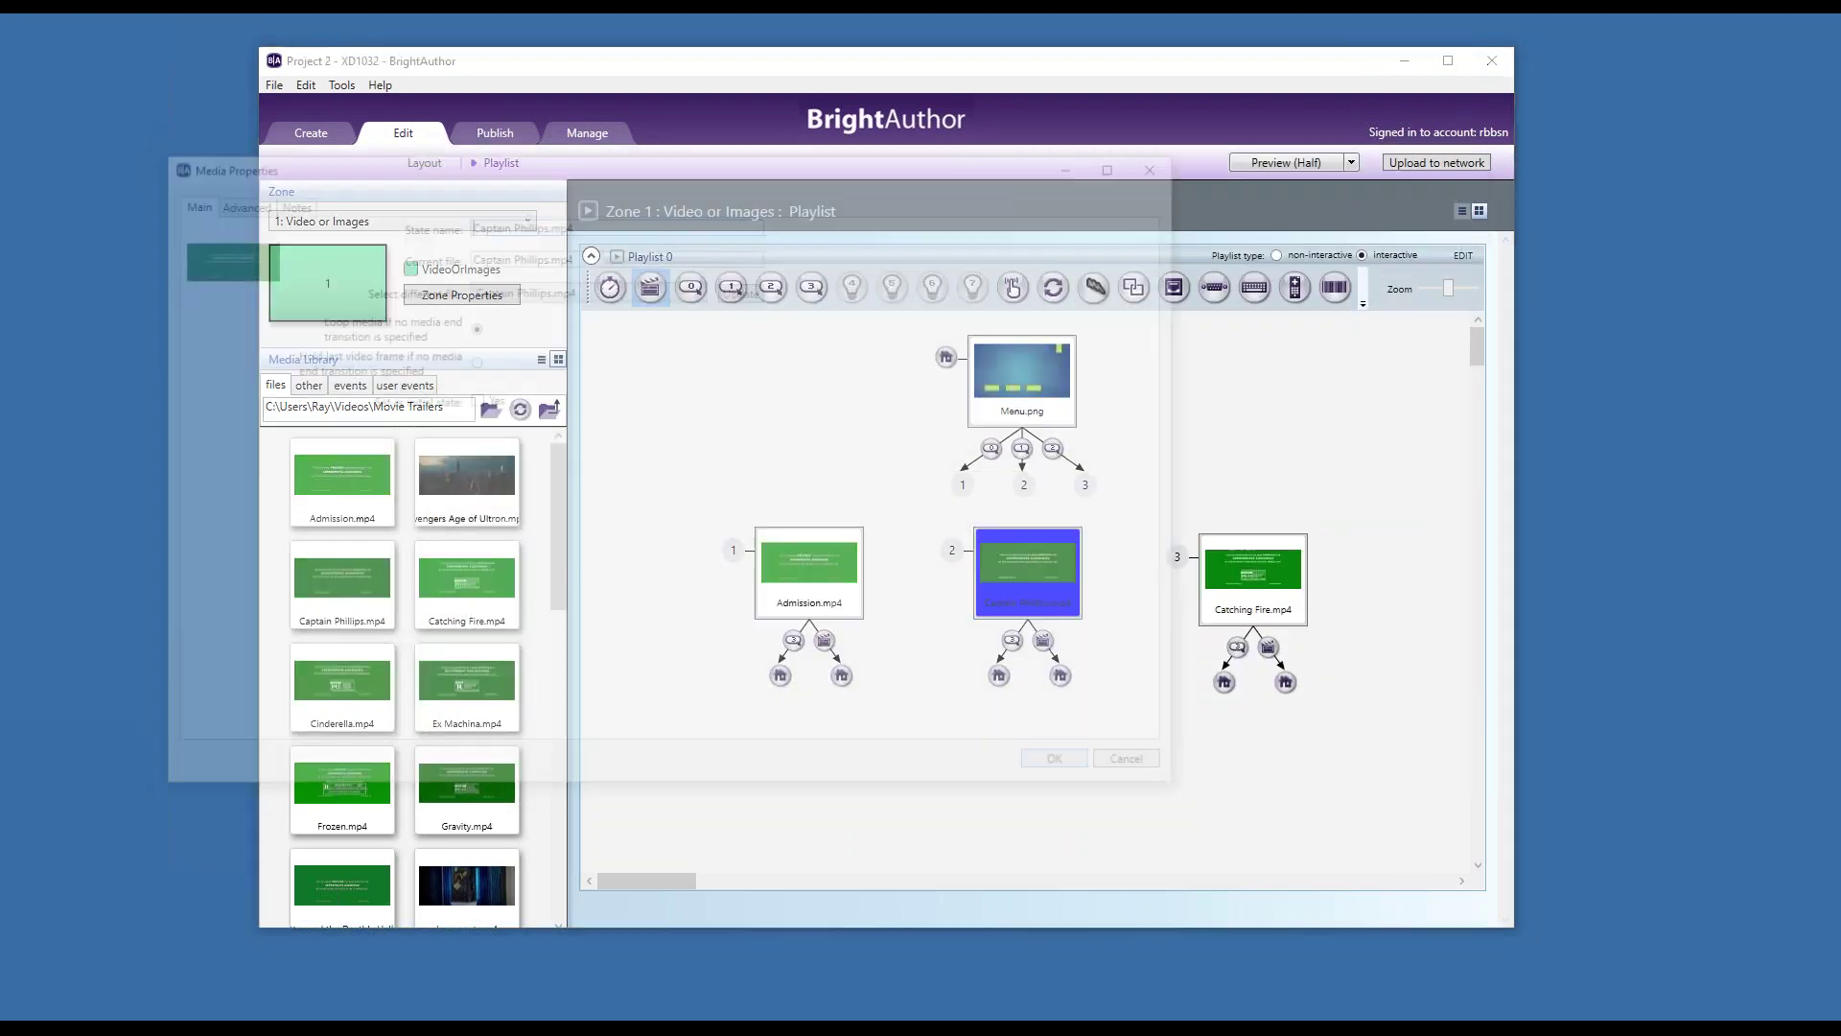
click(232, 200)
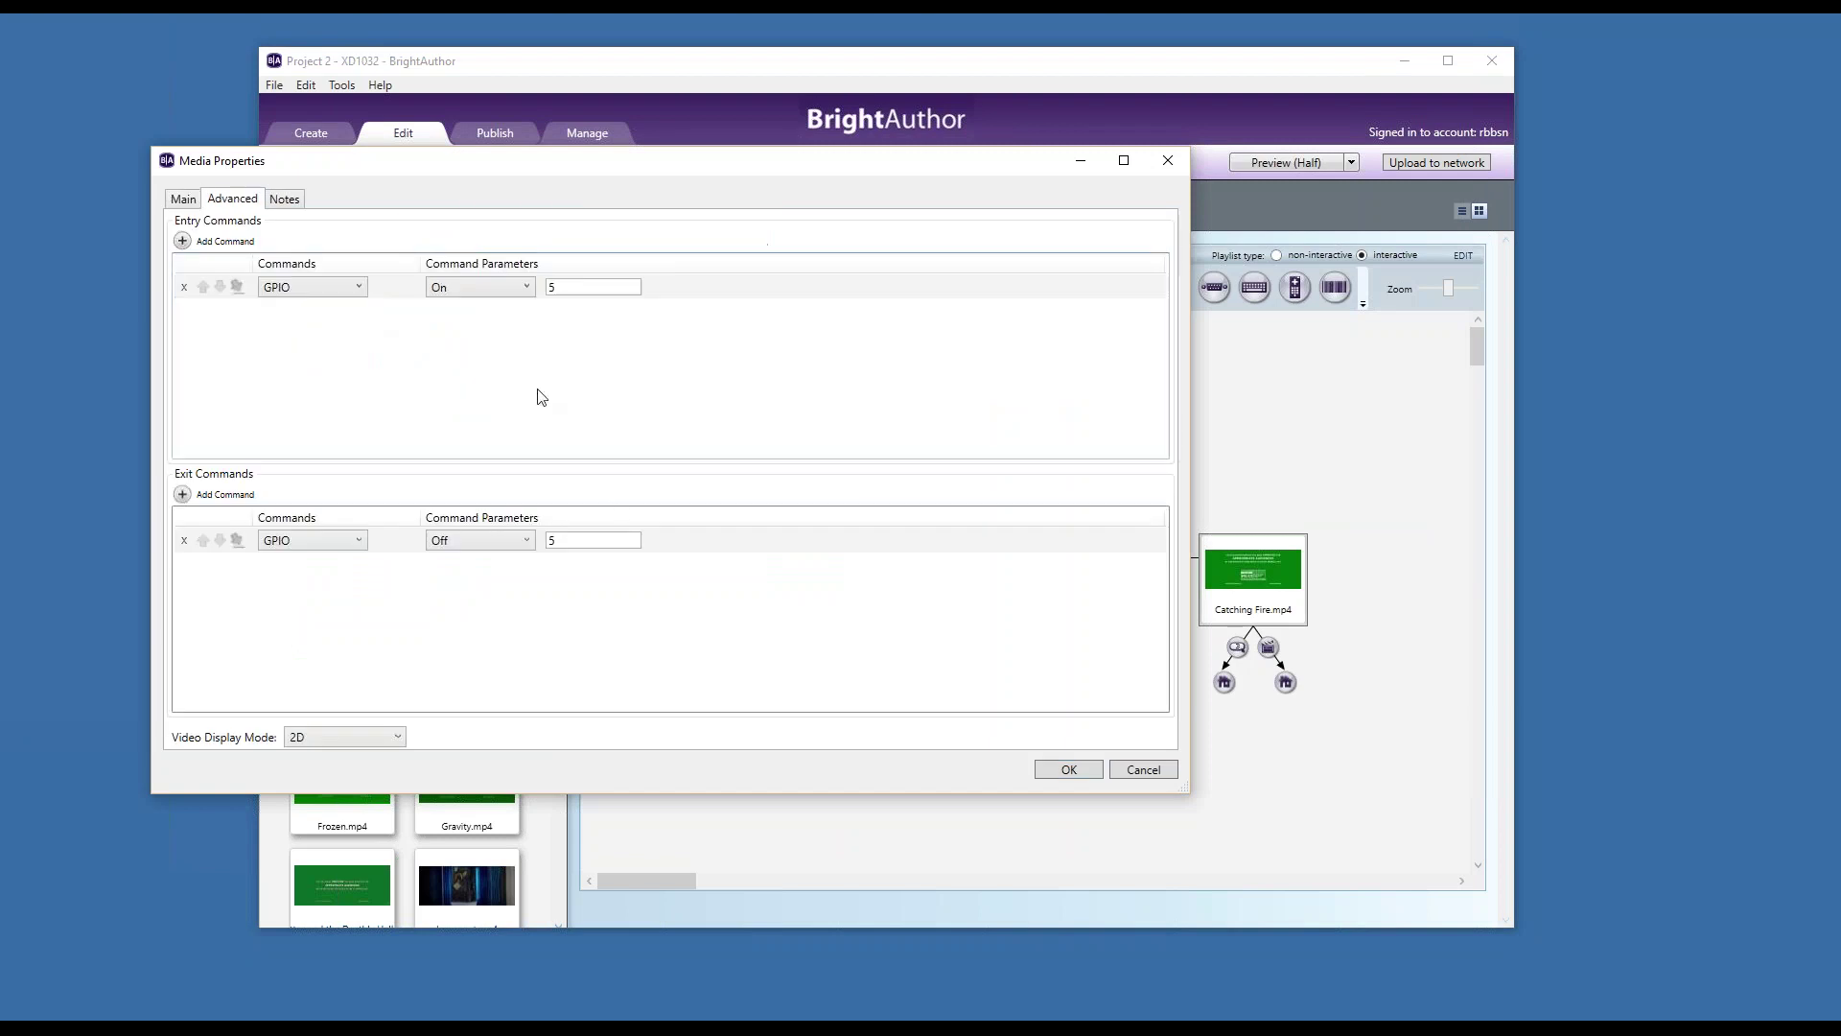
click(1054, 766)
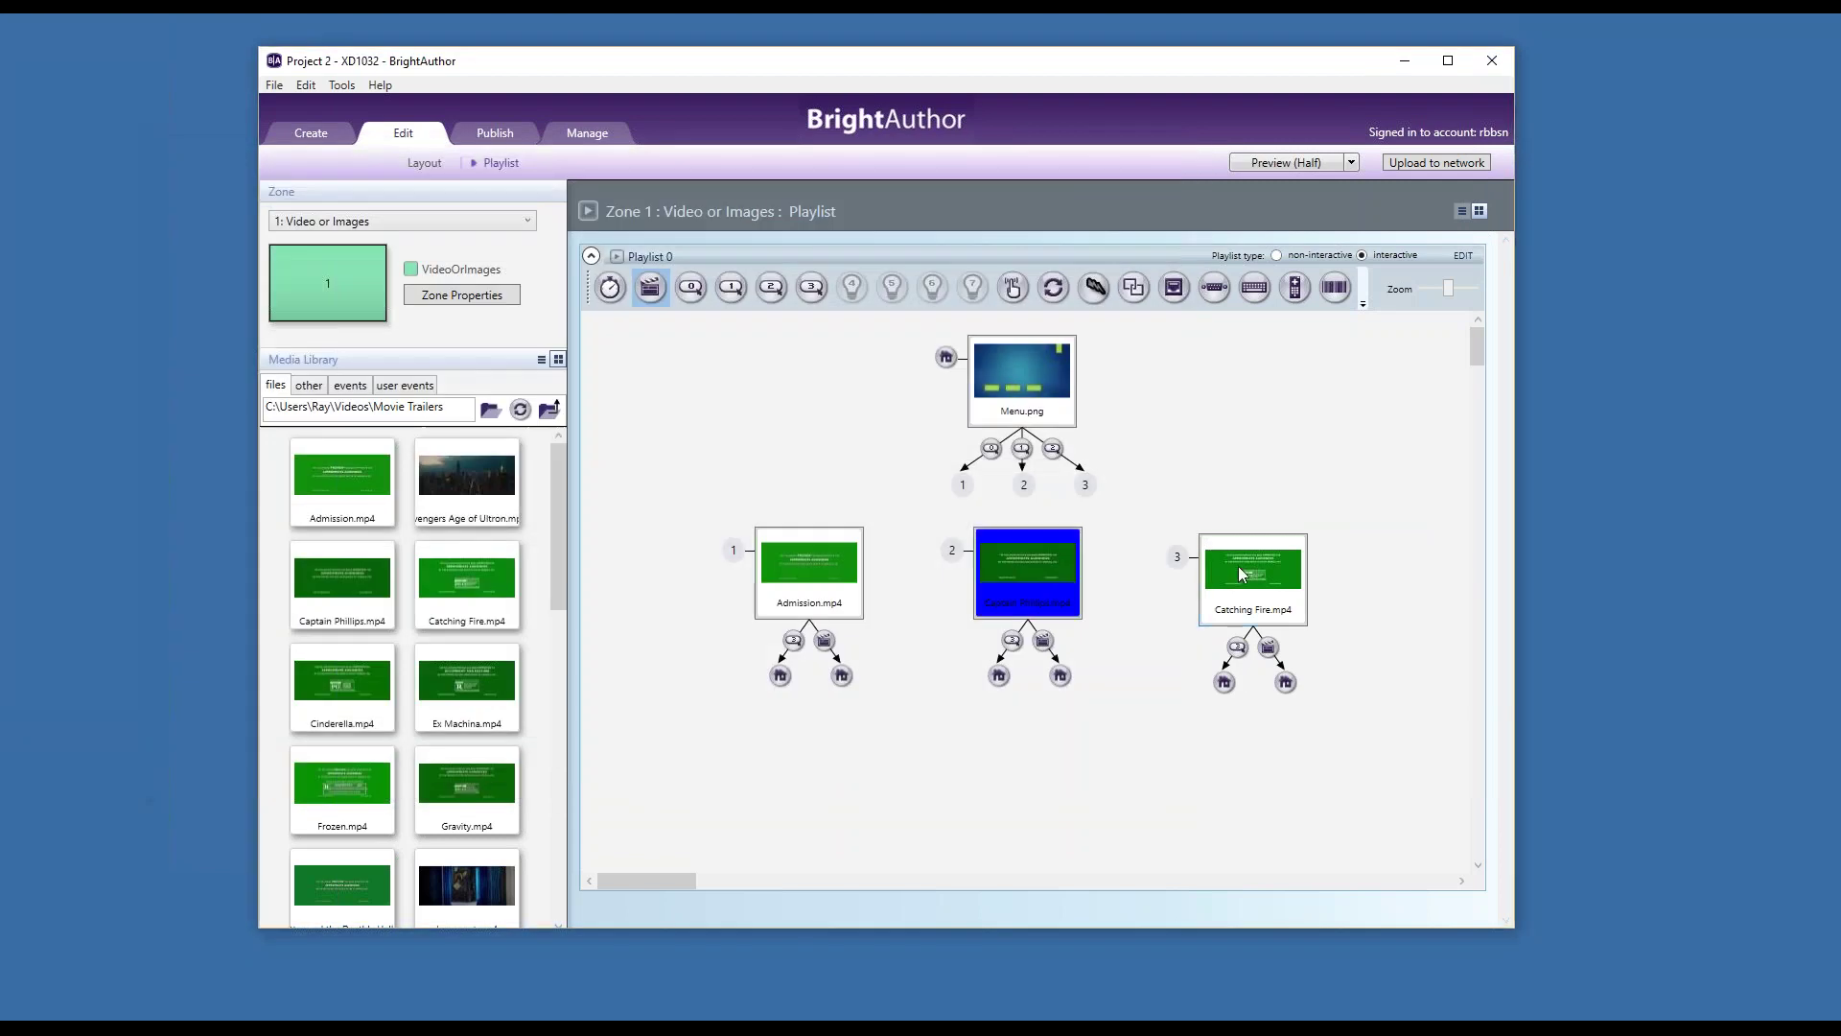
click(1239, 566)
double_click(1239, 566)
click(232, 198)
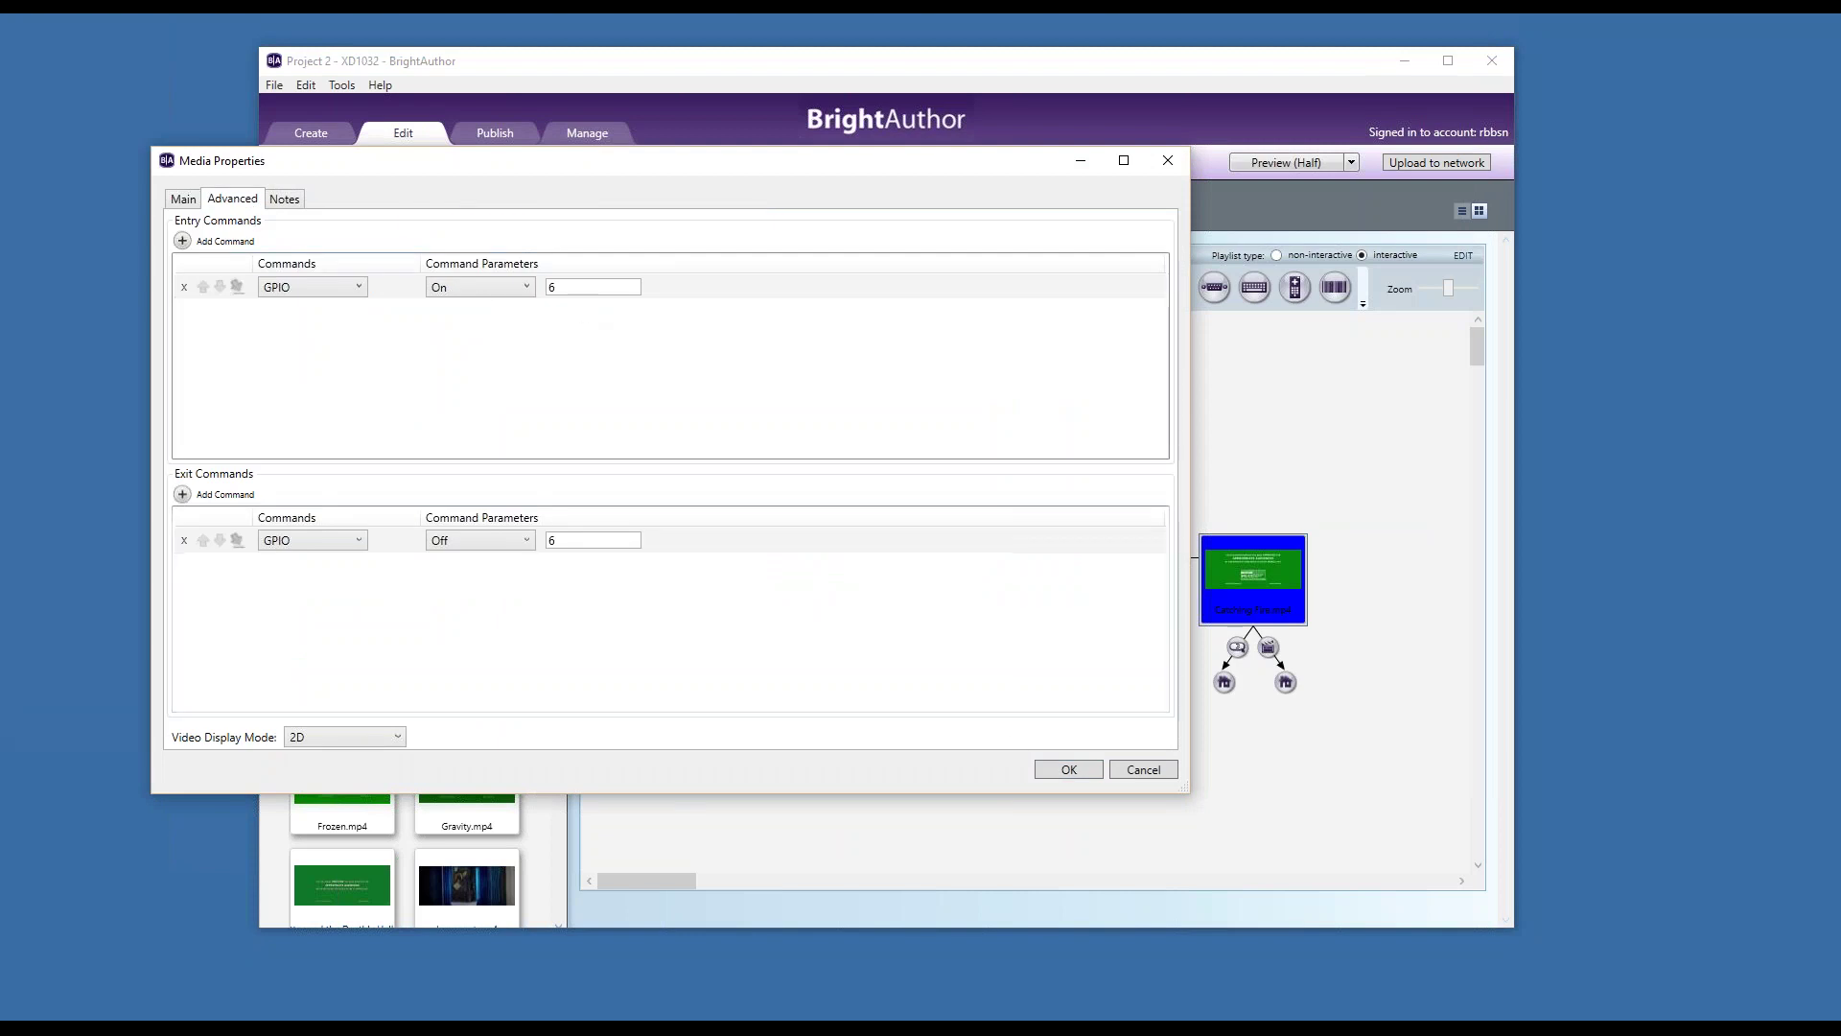
click(1066, 766)
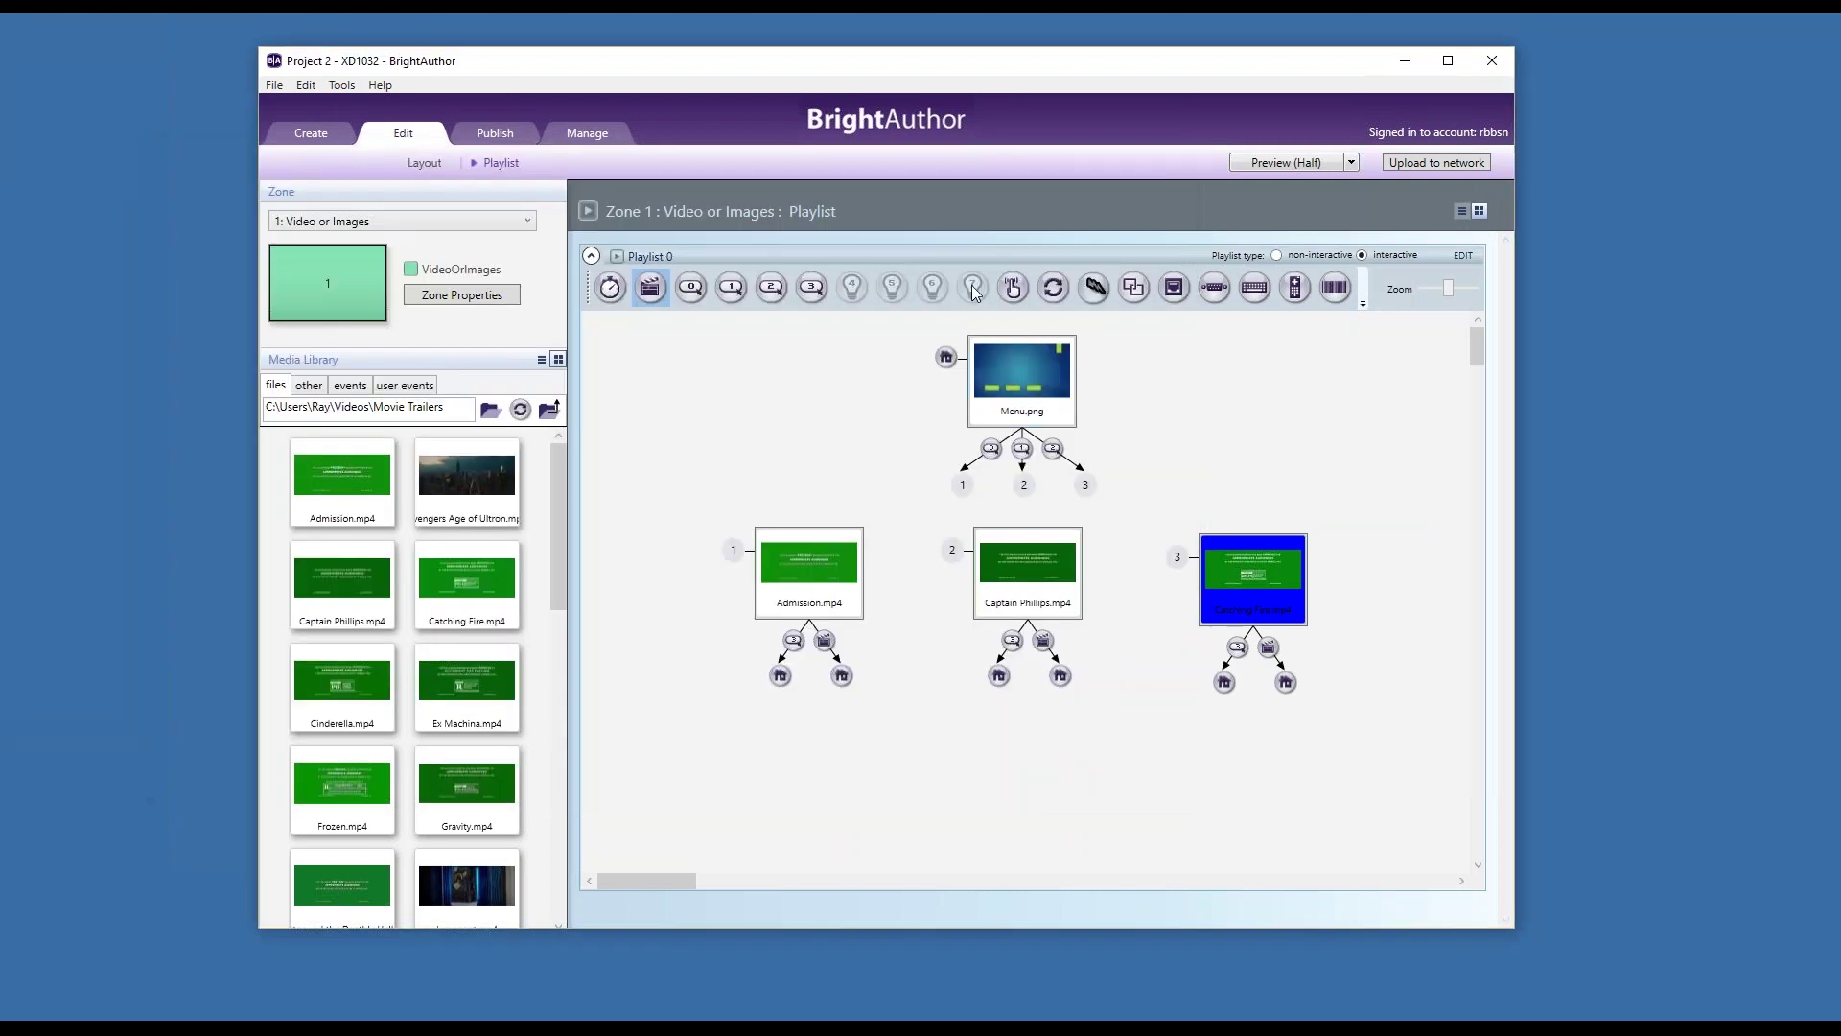